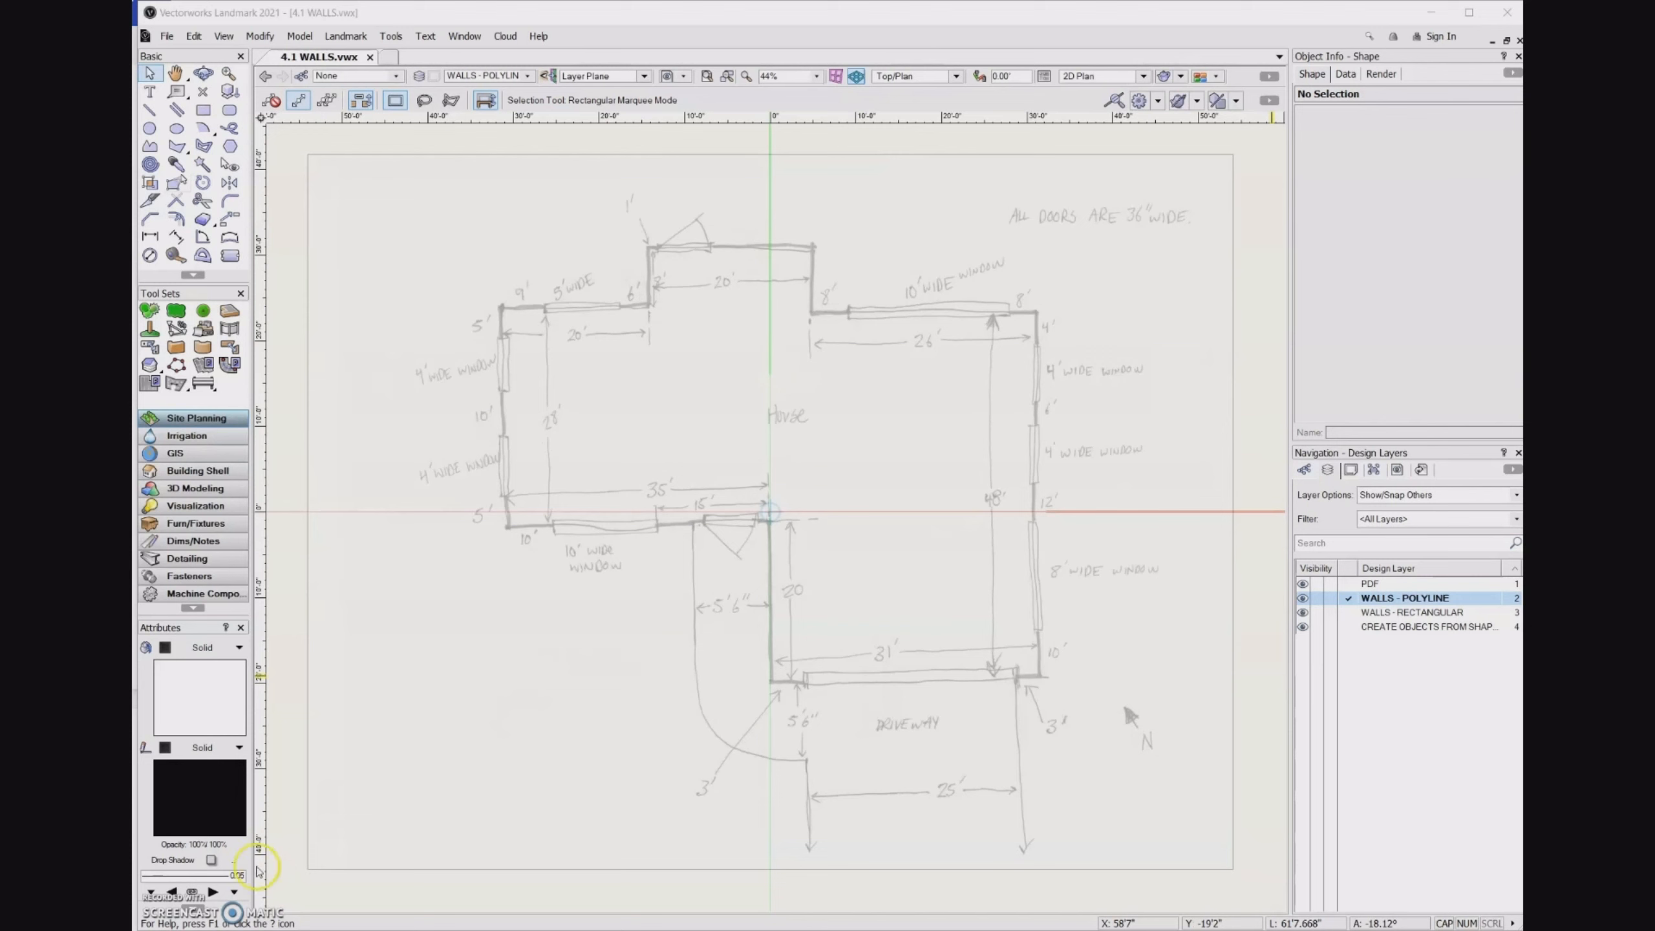
# - Set the Wall tool's preferences to an overall thickness of 8" and a height of 9'
pyautogui.click(217, 472)
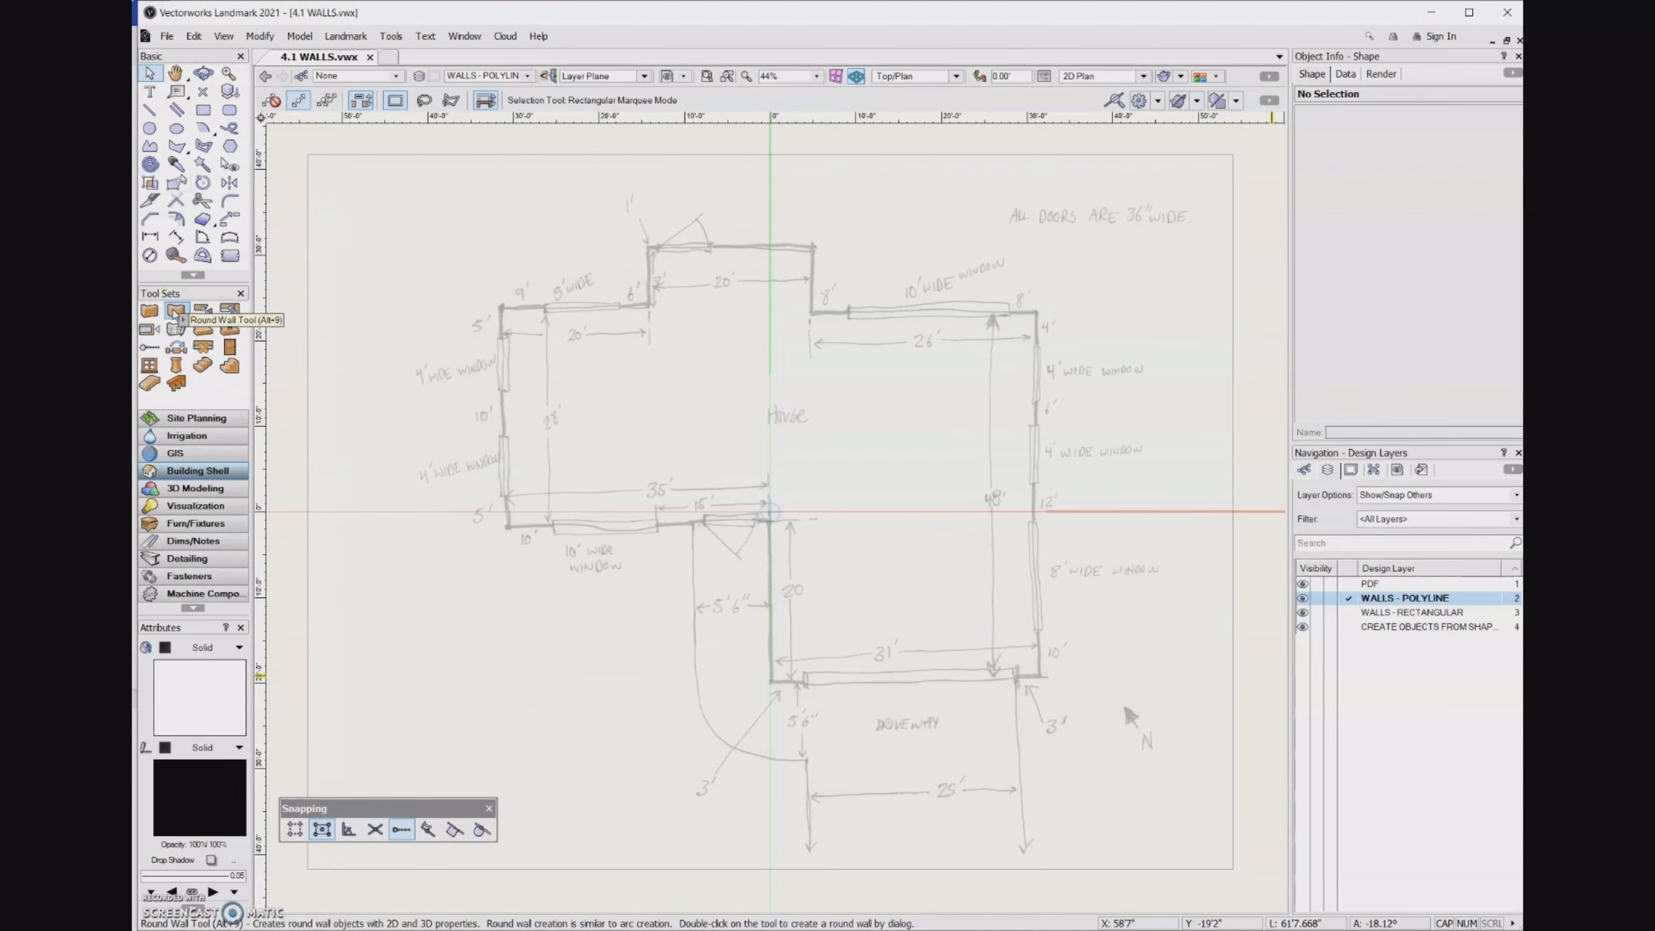
pyautogui.click(150, 312)
pyautogui.click(150, 312)
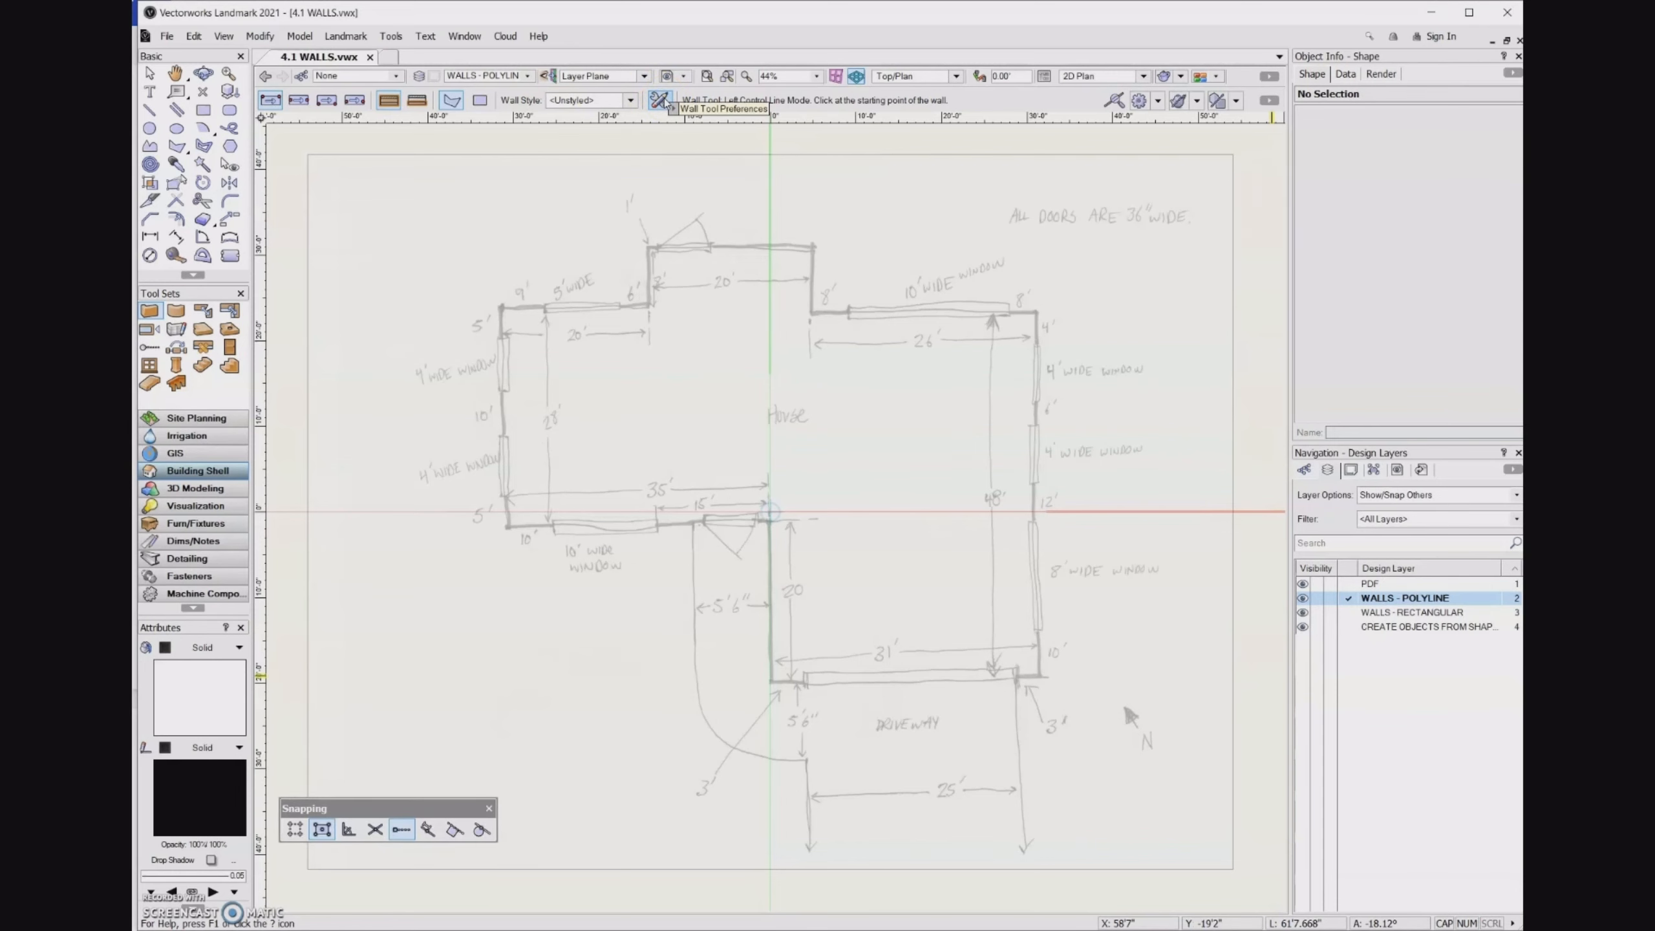
pyautogui.click(661, 101)
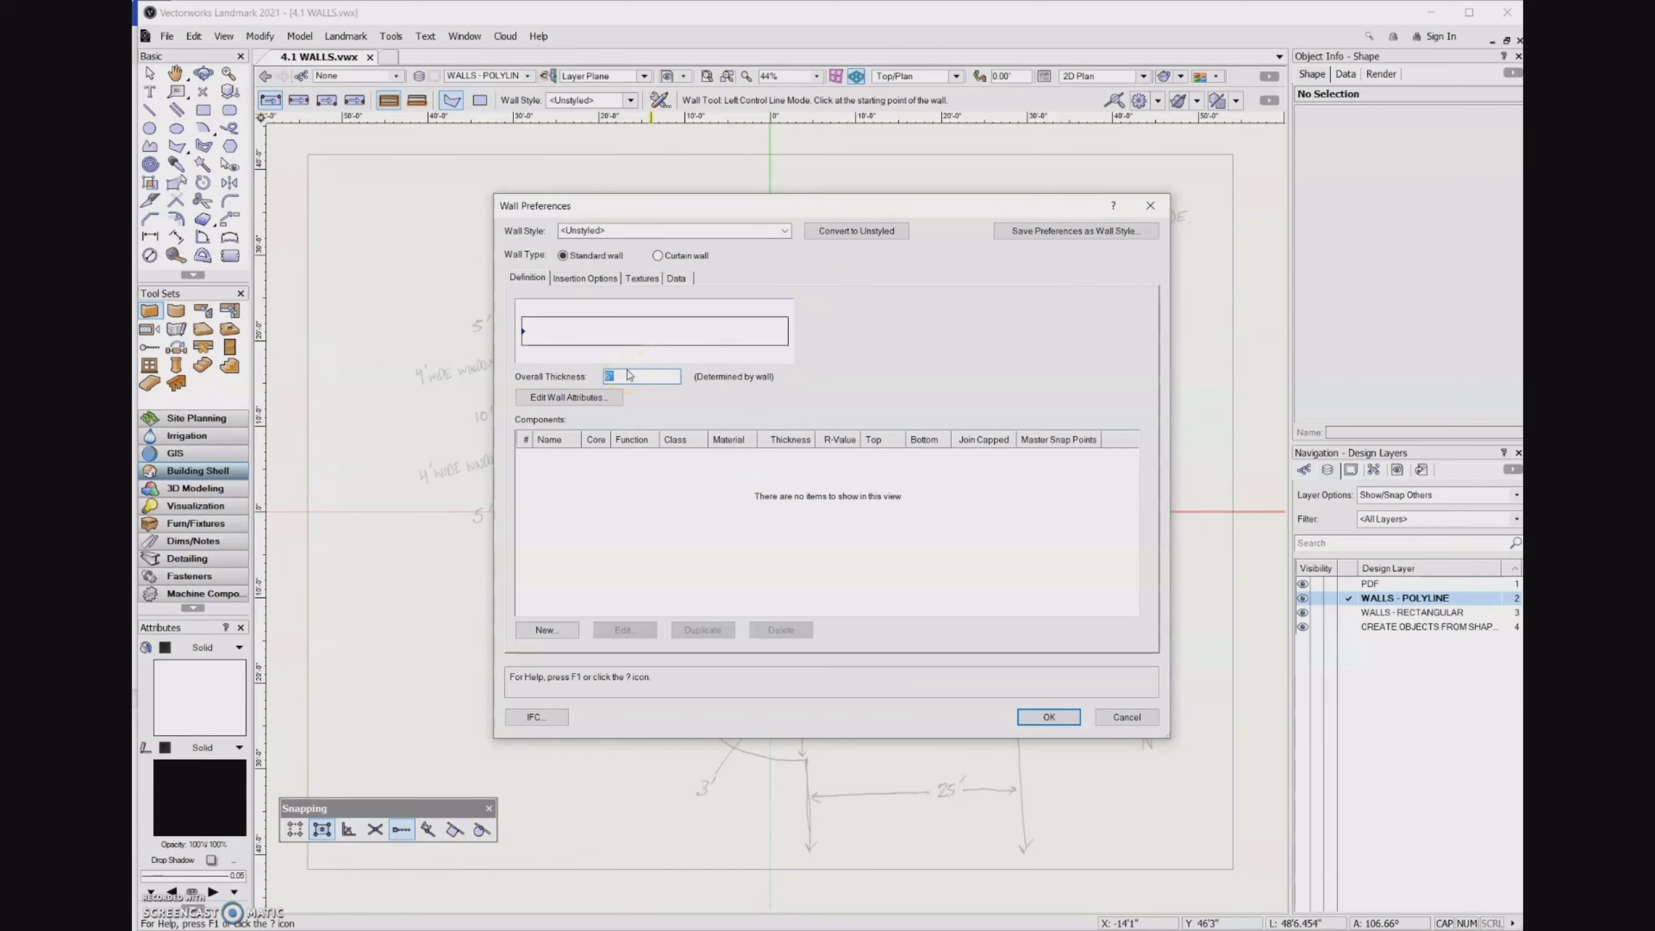
pyautogui.write('8')
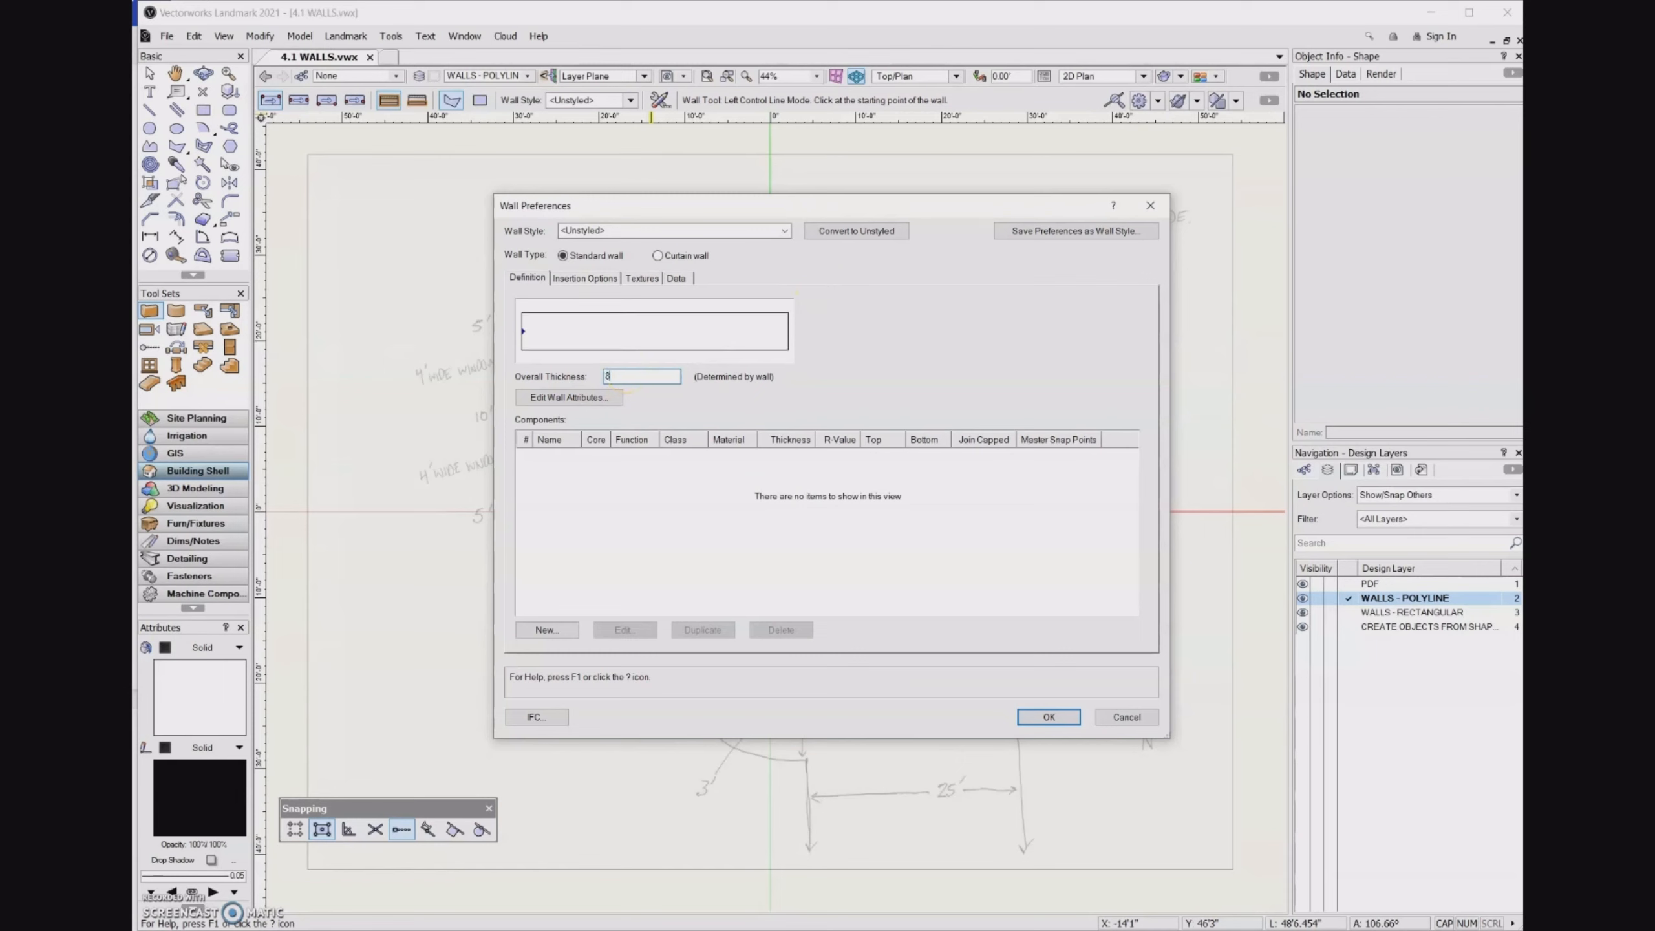
pyautogui.click(591, 280)
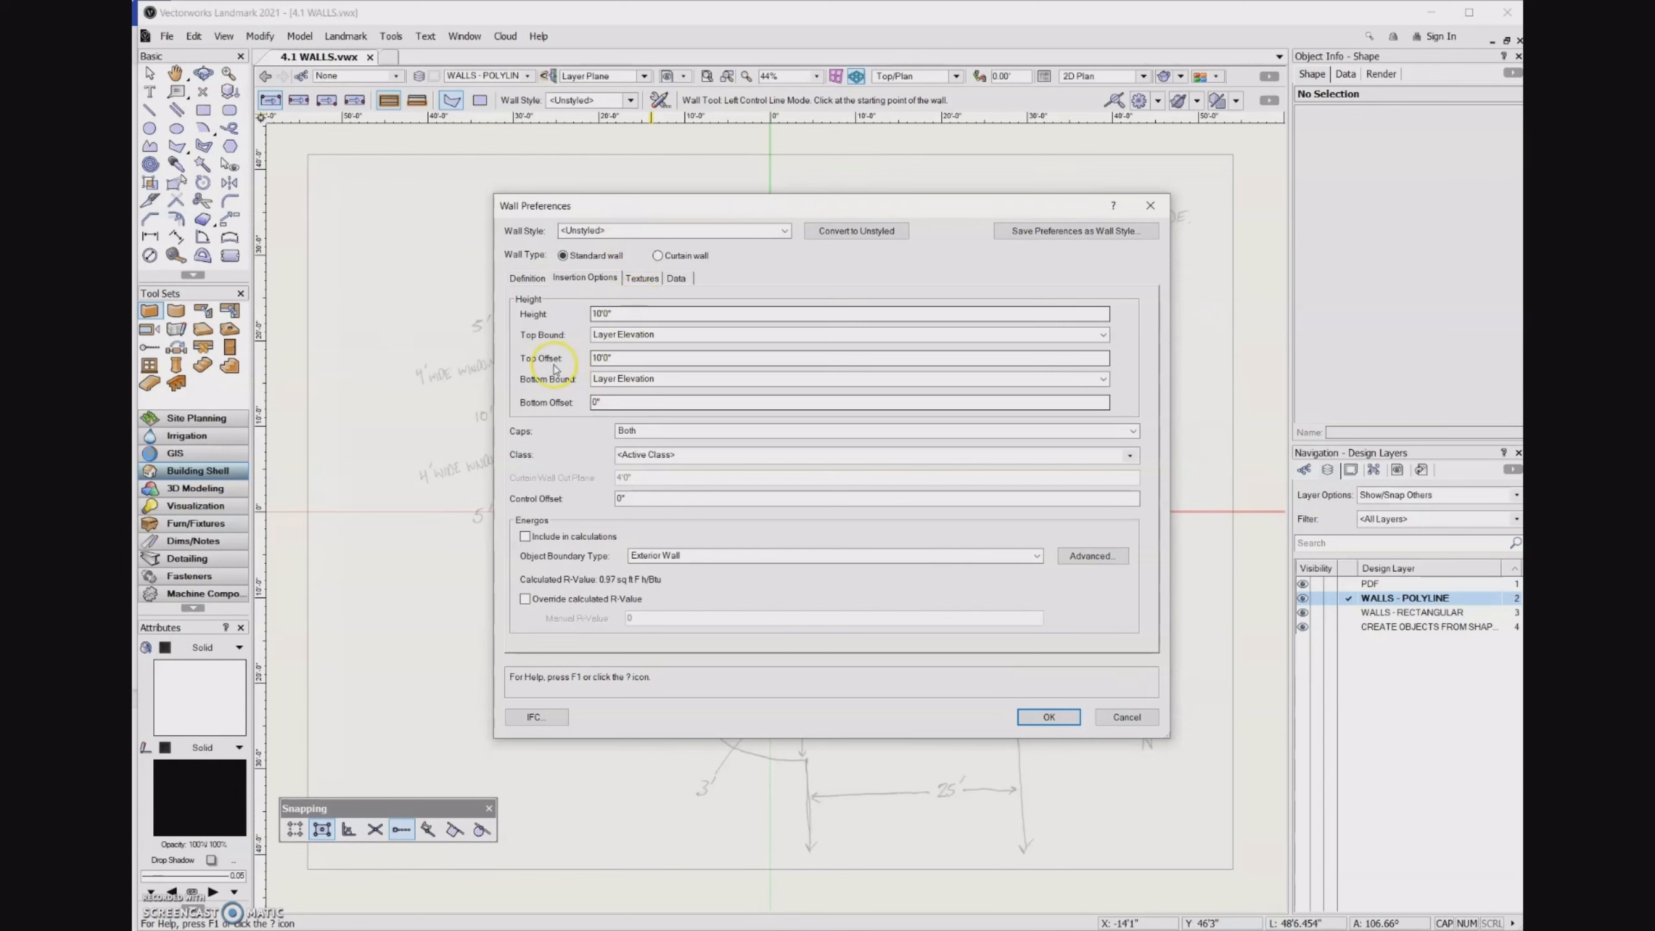
pyautogui.click(574, 318)
pyautogui.write('9')
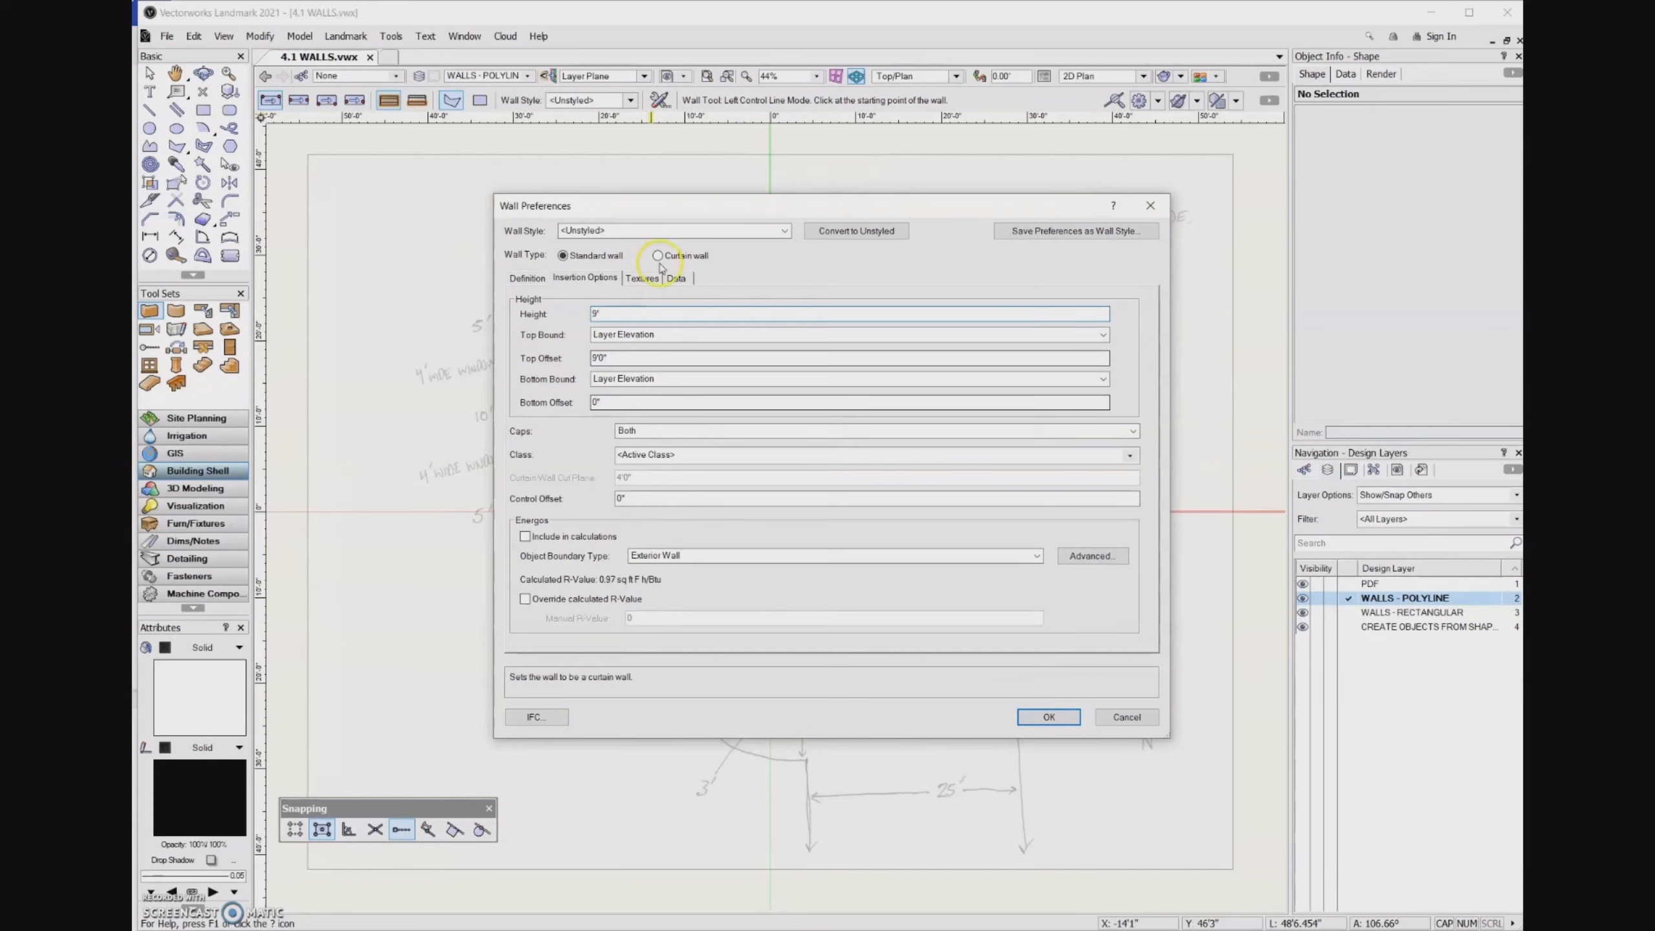
pyautogui.click(1049, 716)
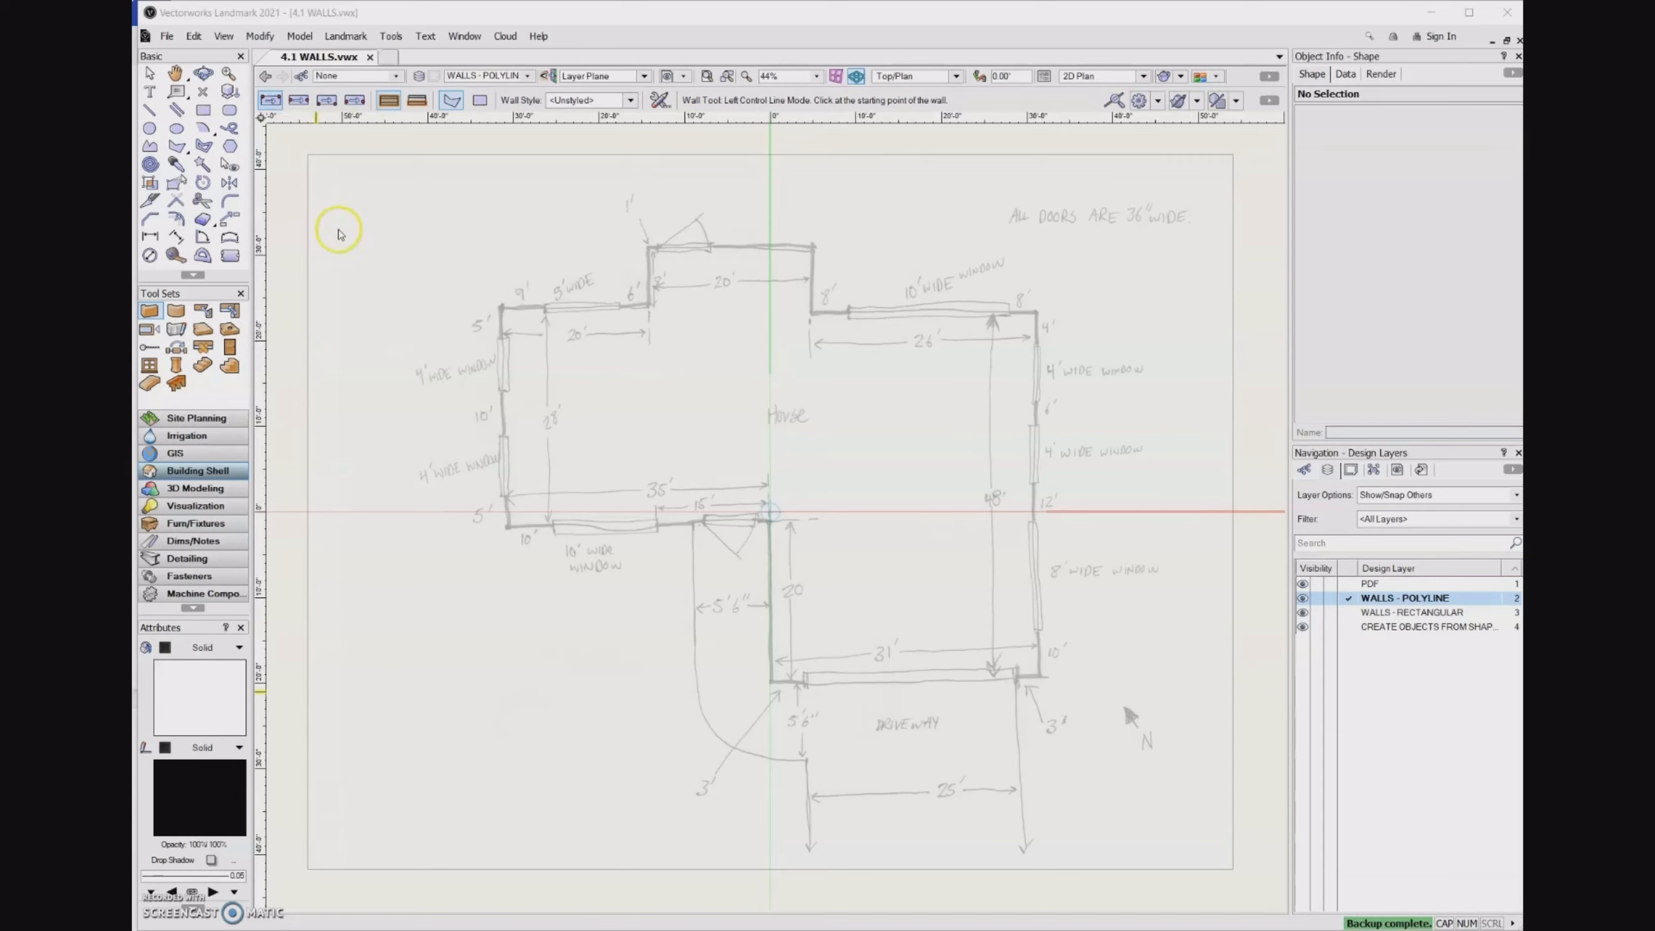
# - Trace the sketched house with three overlapping rectangles of about 31'6" by 24'1", 19'2" by 11'7" and 31'1" by 43'3"
pyautogui.click(204, 109)
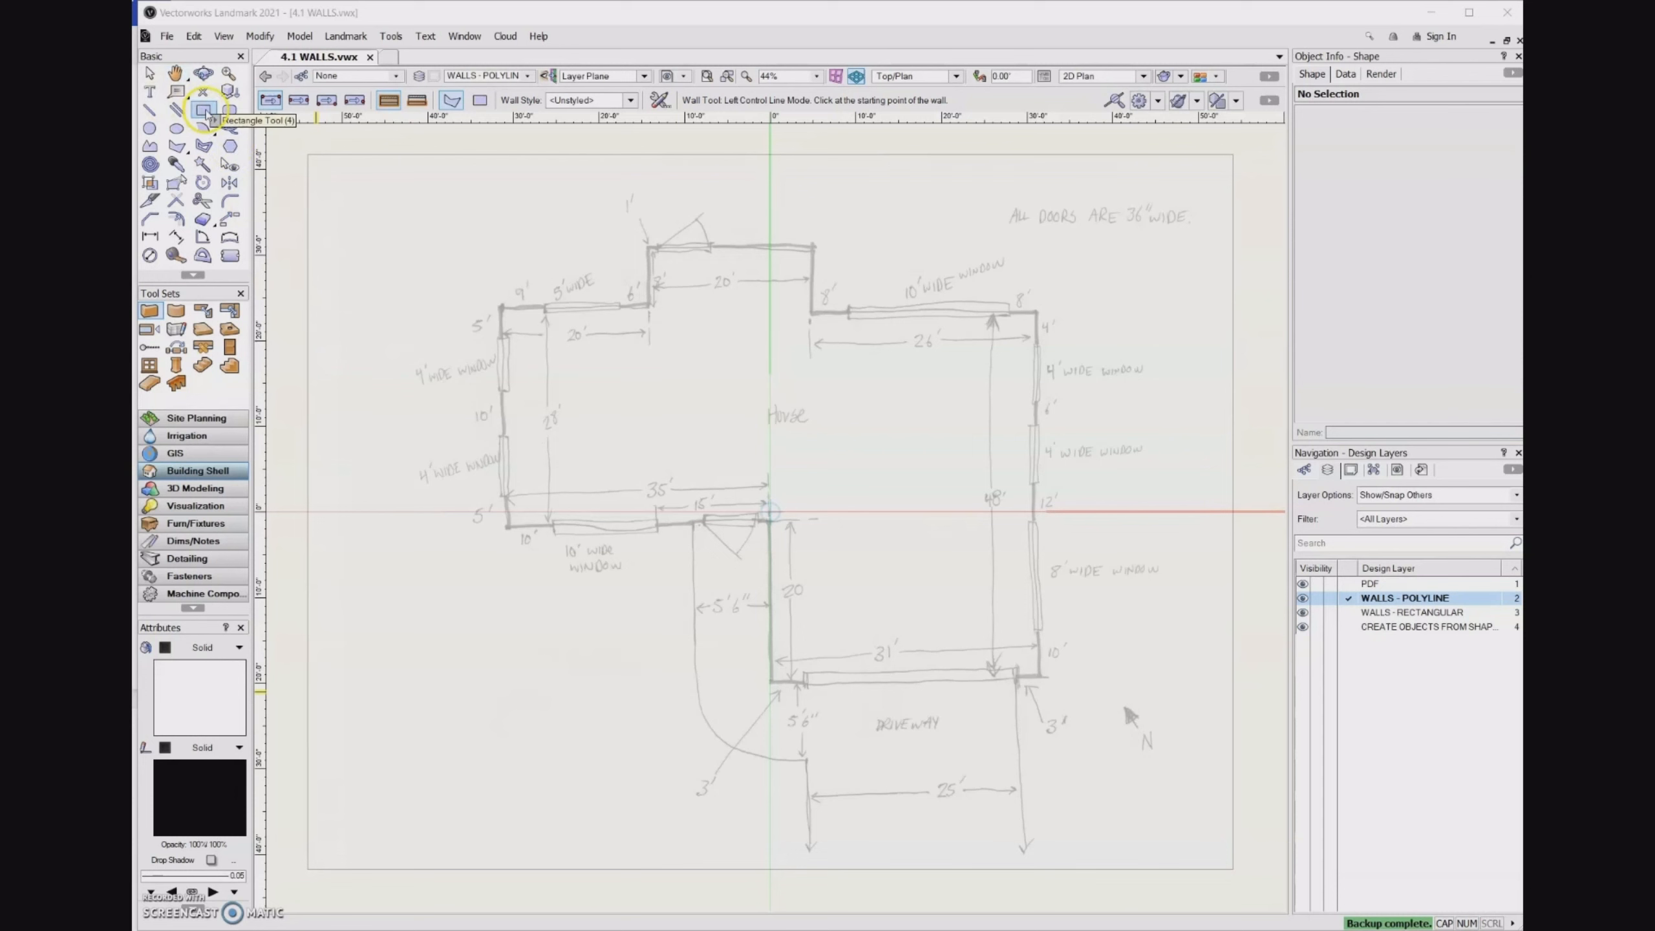
pyautogui.click(500, 305)
pyautogui.click(770, 513)
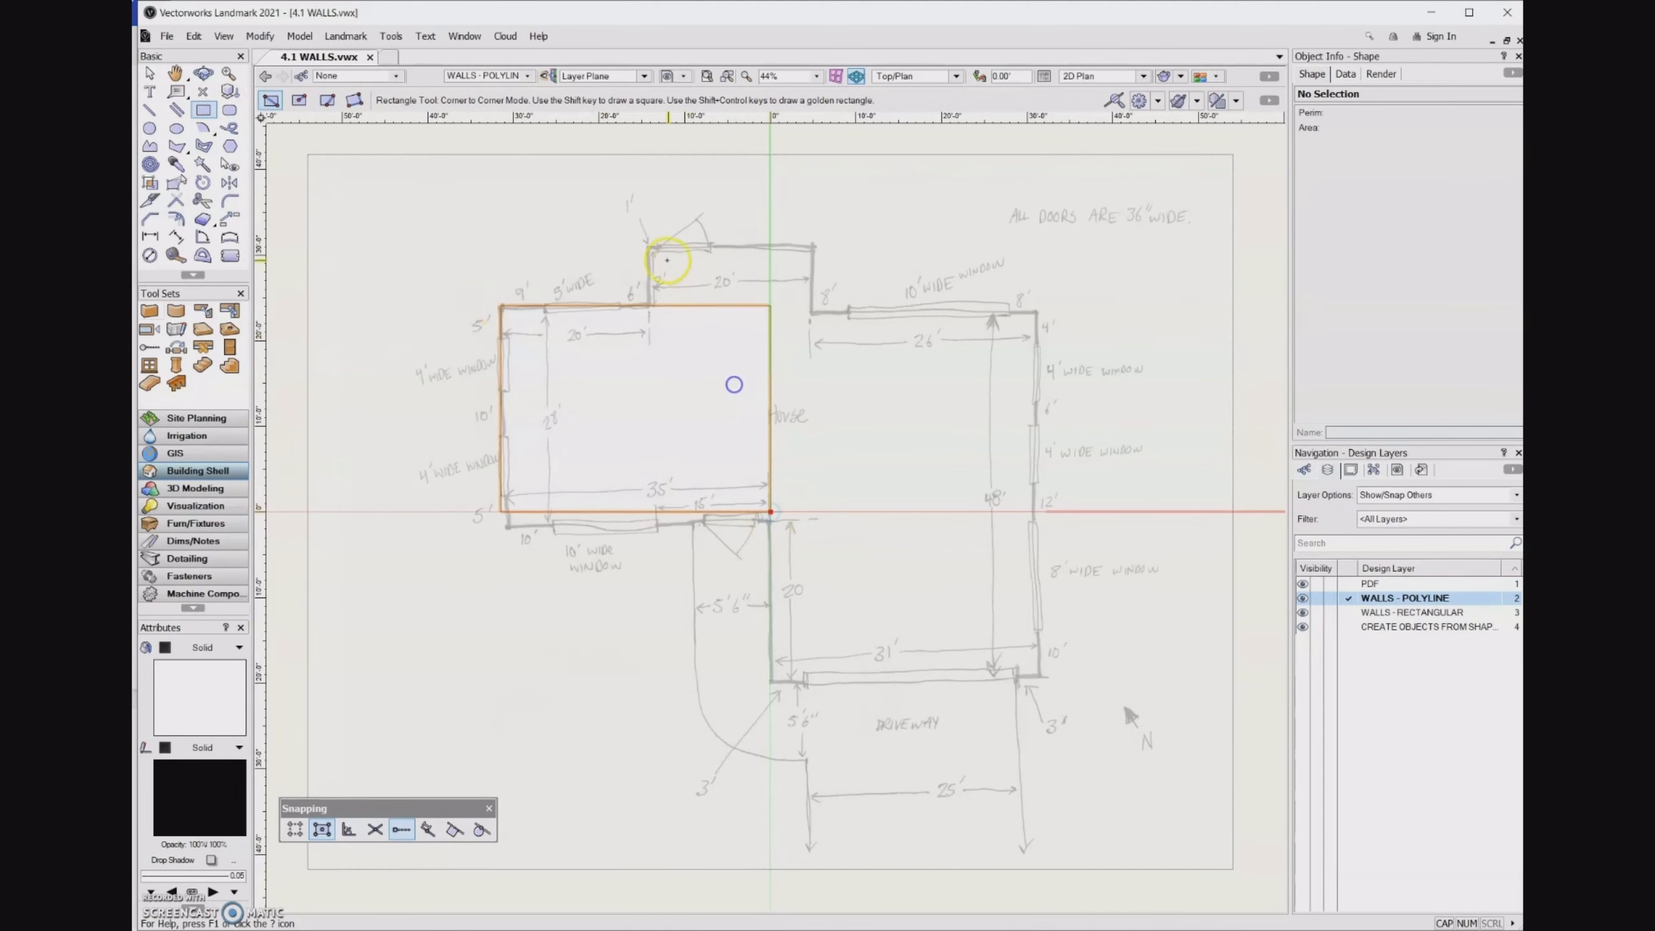
pyautogui.click(651, 247)
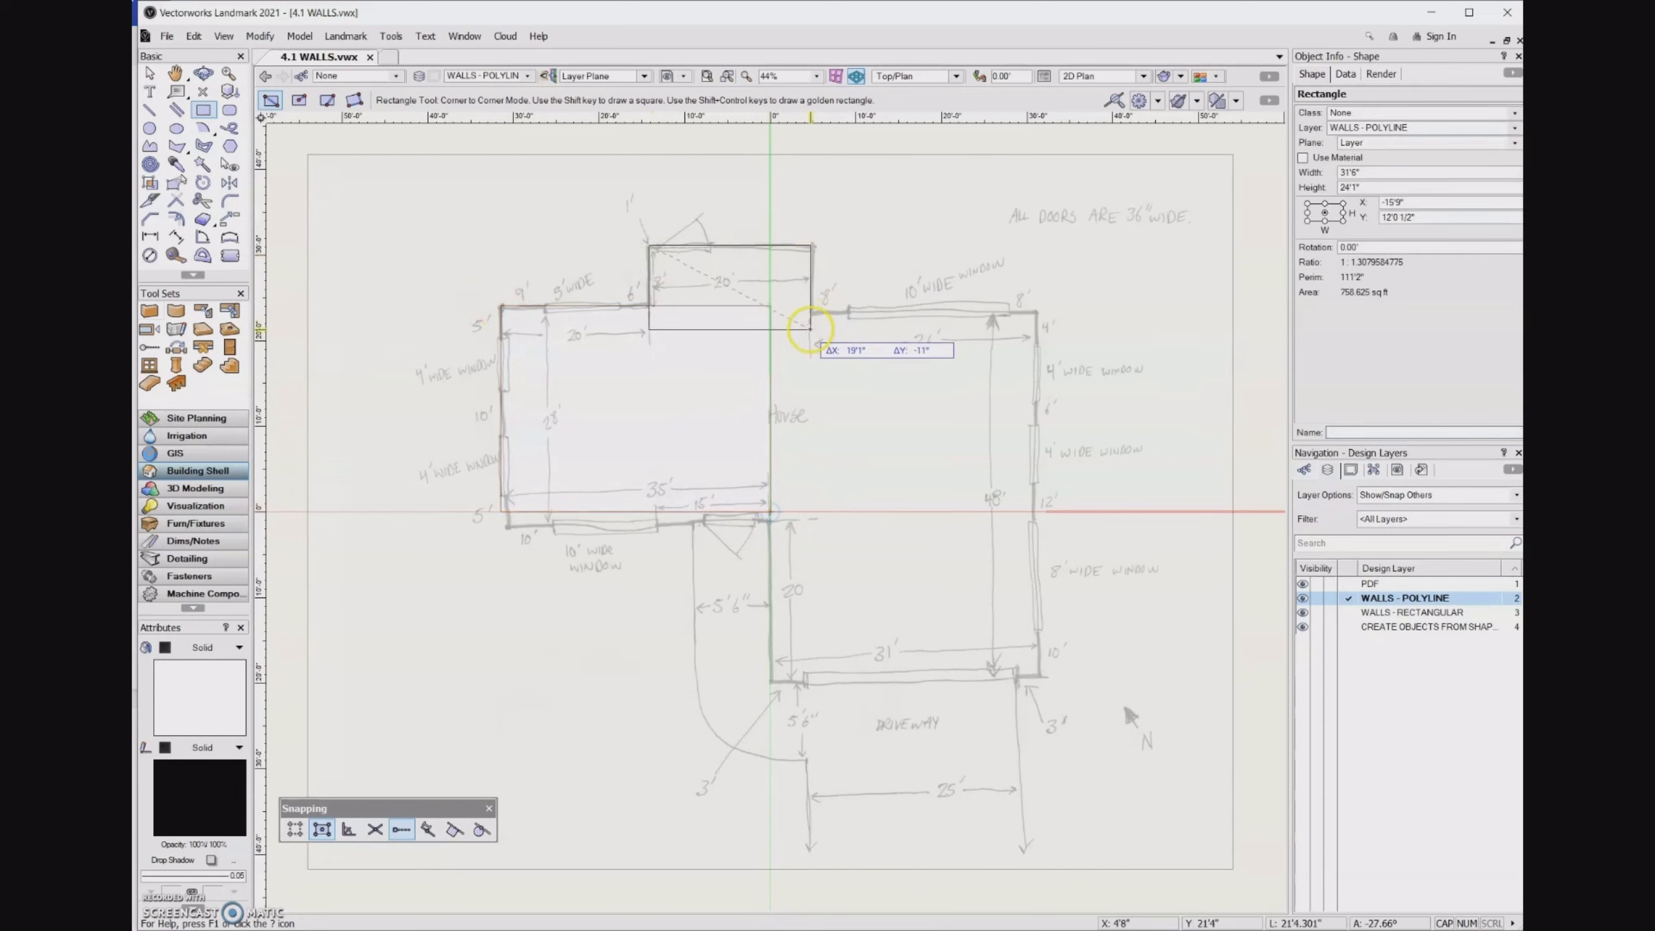
pyautogui.click(813, 343)
pyautogui.click(1042, 313)
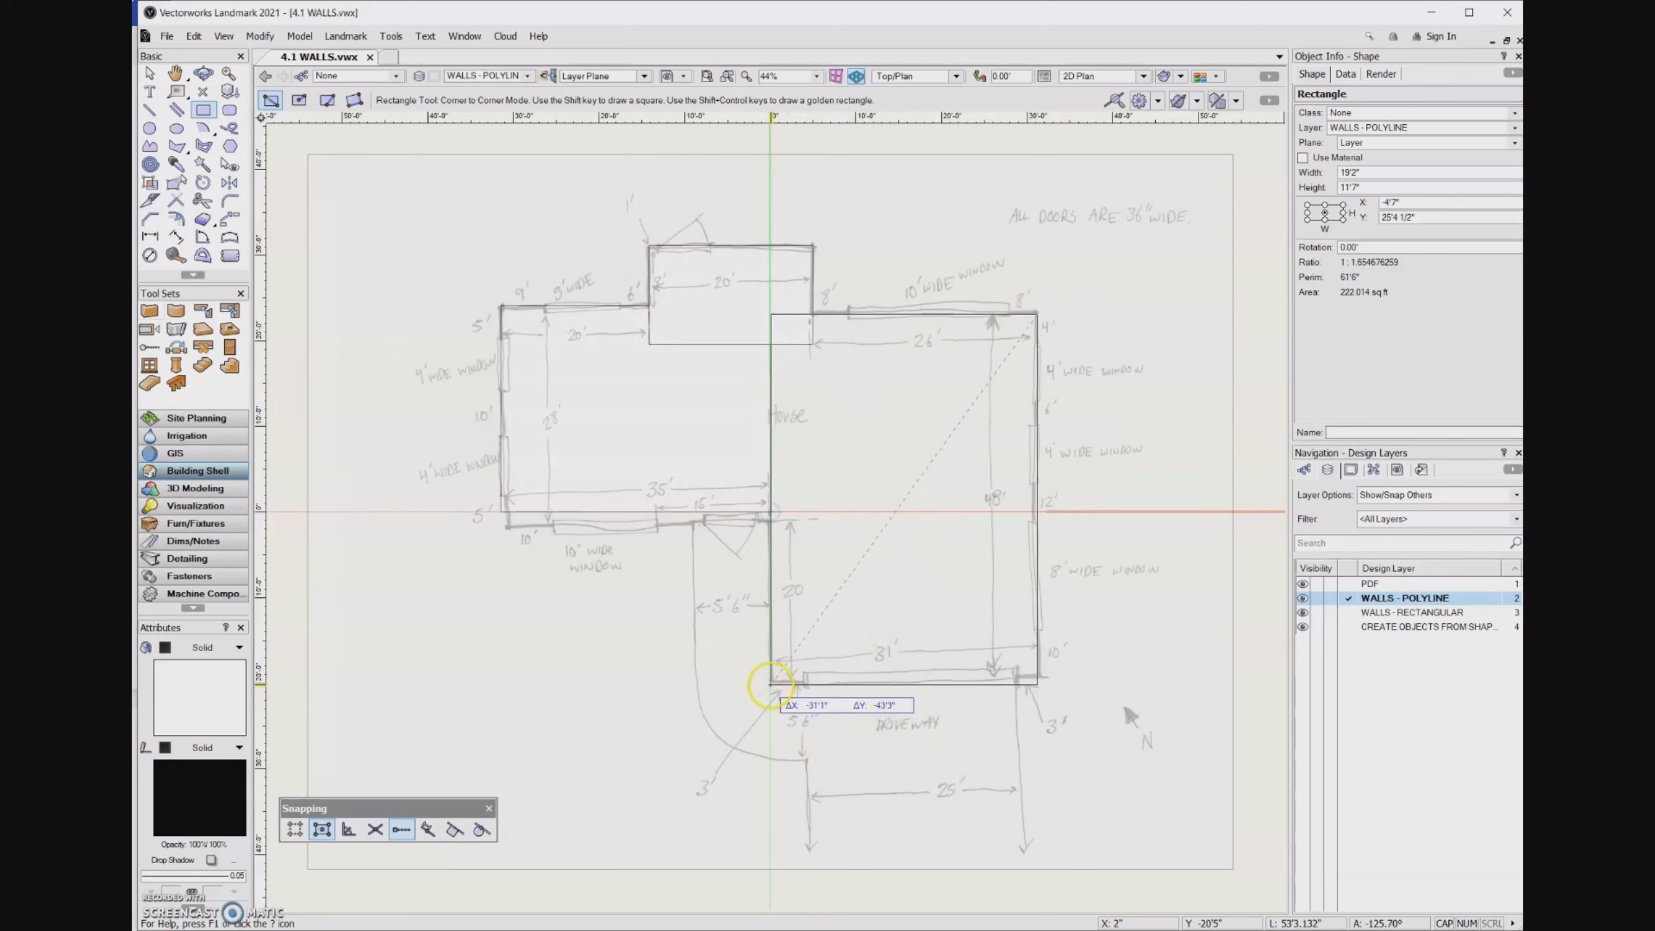
pyautogui.click(770, 684)
# - Combine the three house rectangles into a single shape with Add Surface
pyautogui.press('x')
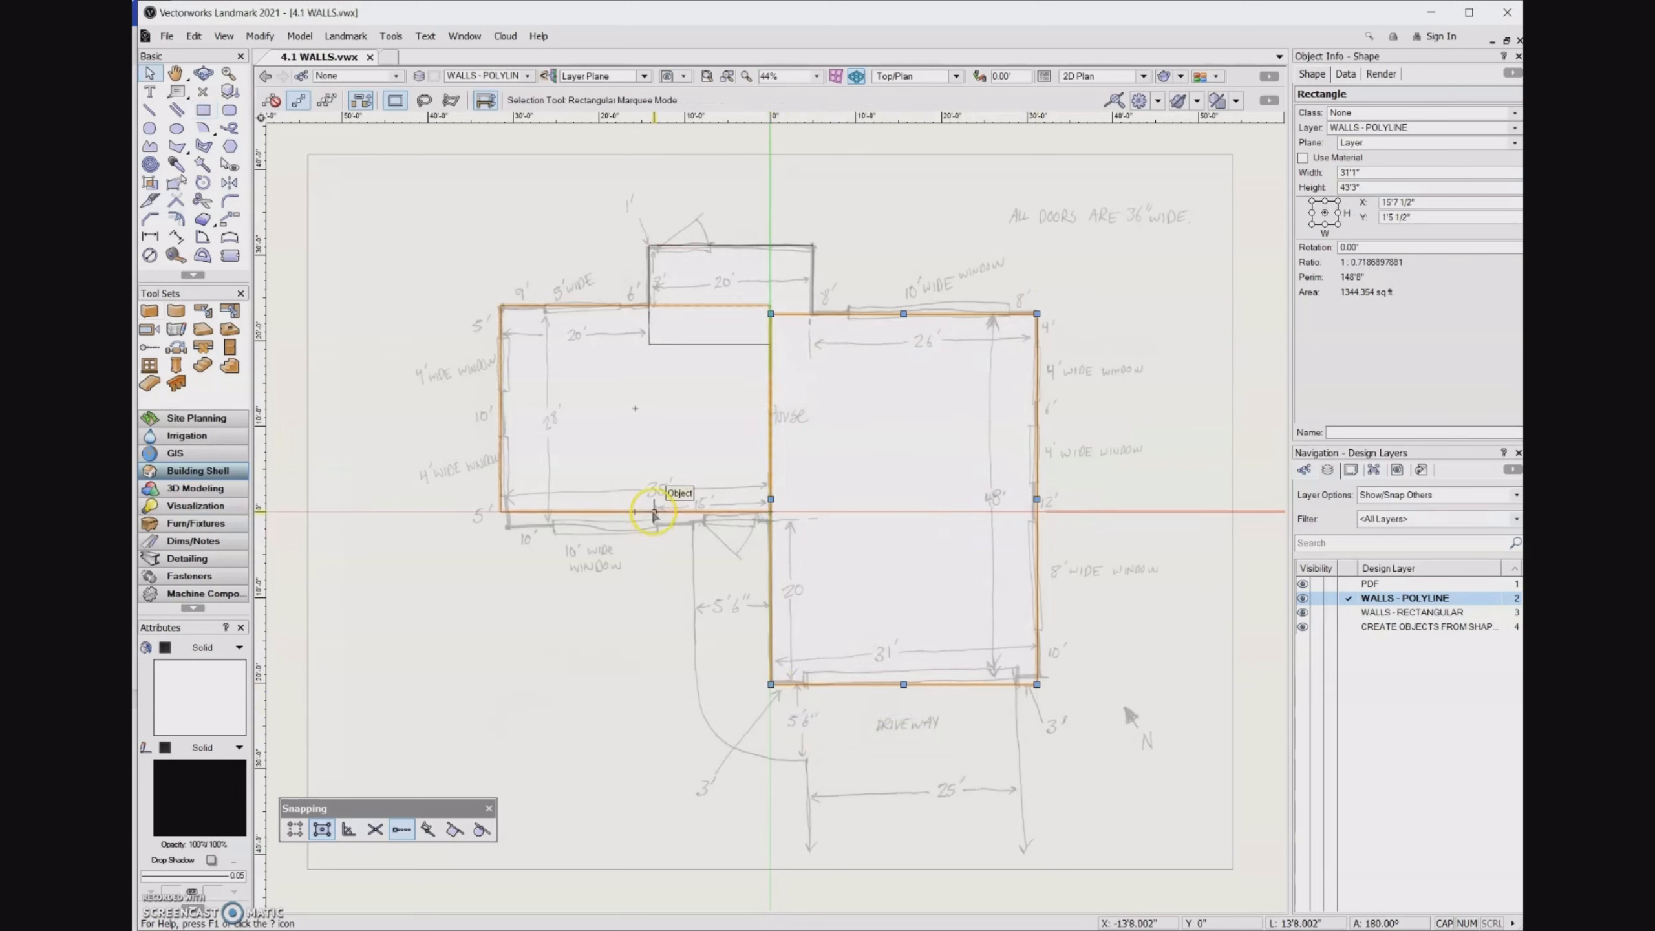
pyautogui.keyDown('shift'); pyautogui.click(654, 512); pyautogui.keyUp('shift')
pyautogui.keyDown('shift'); pyautogui.click(682, 342); pyautogui.keyUp('shift')
pyautogui.rightClick(683, 338)
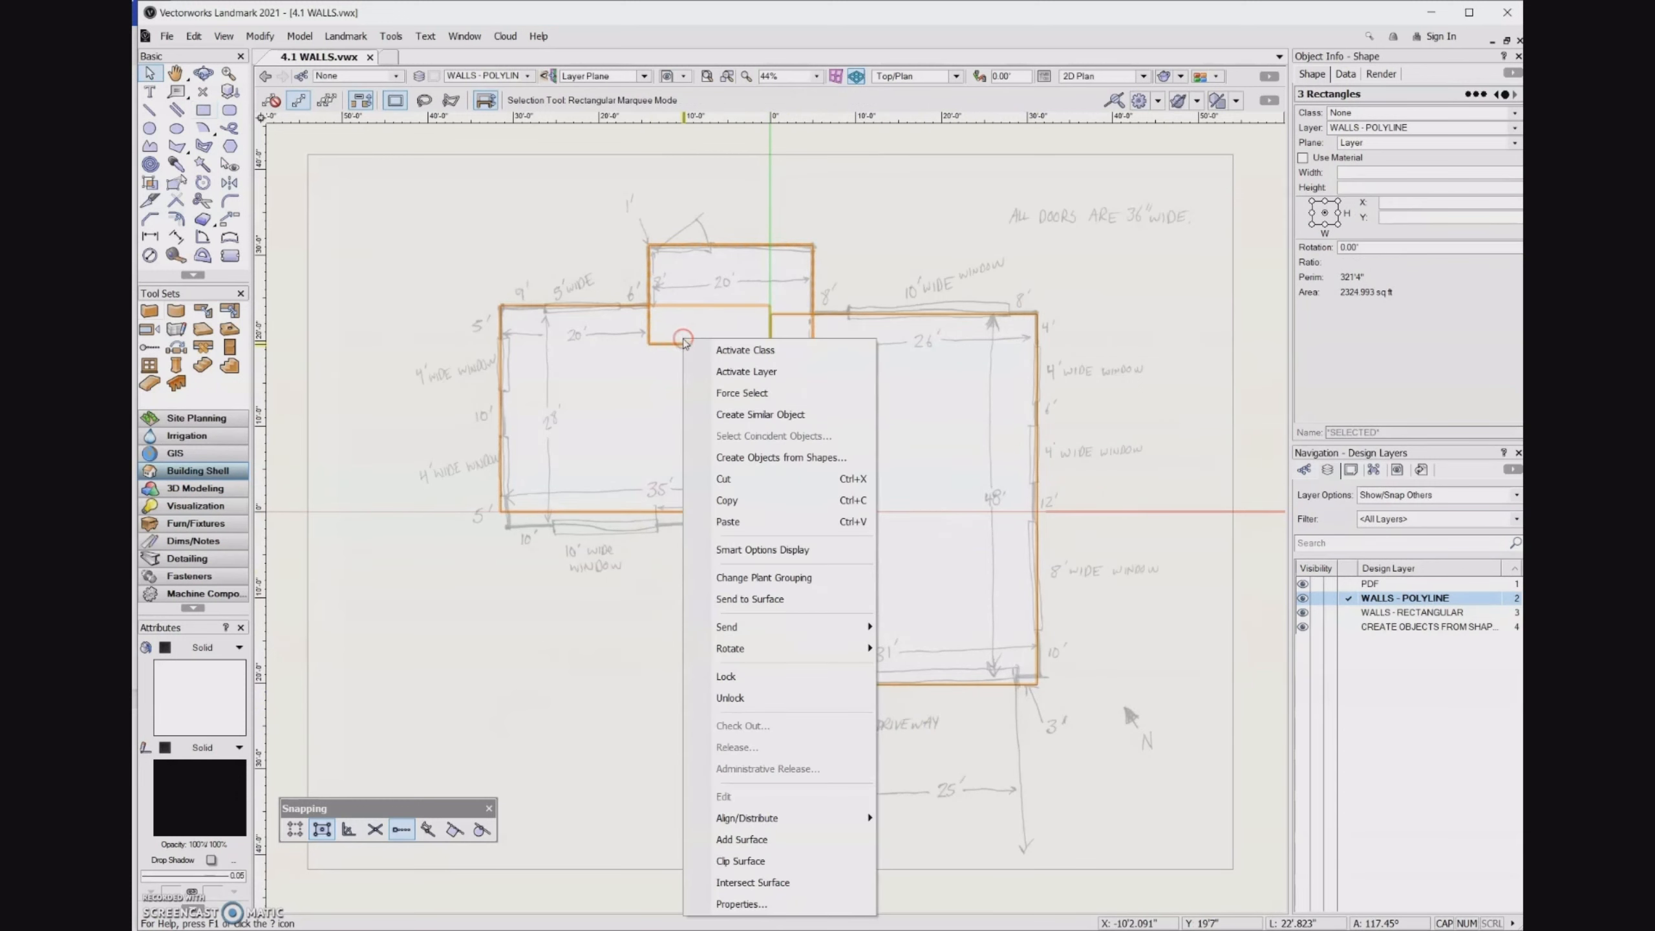
pyautogui.click(729, 835)
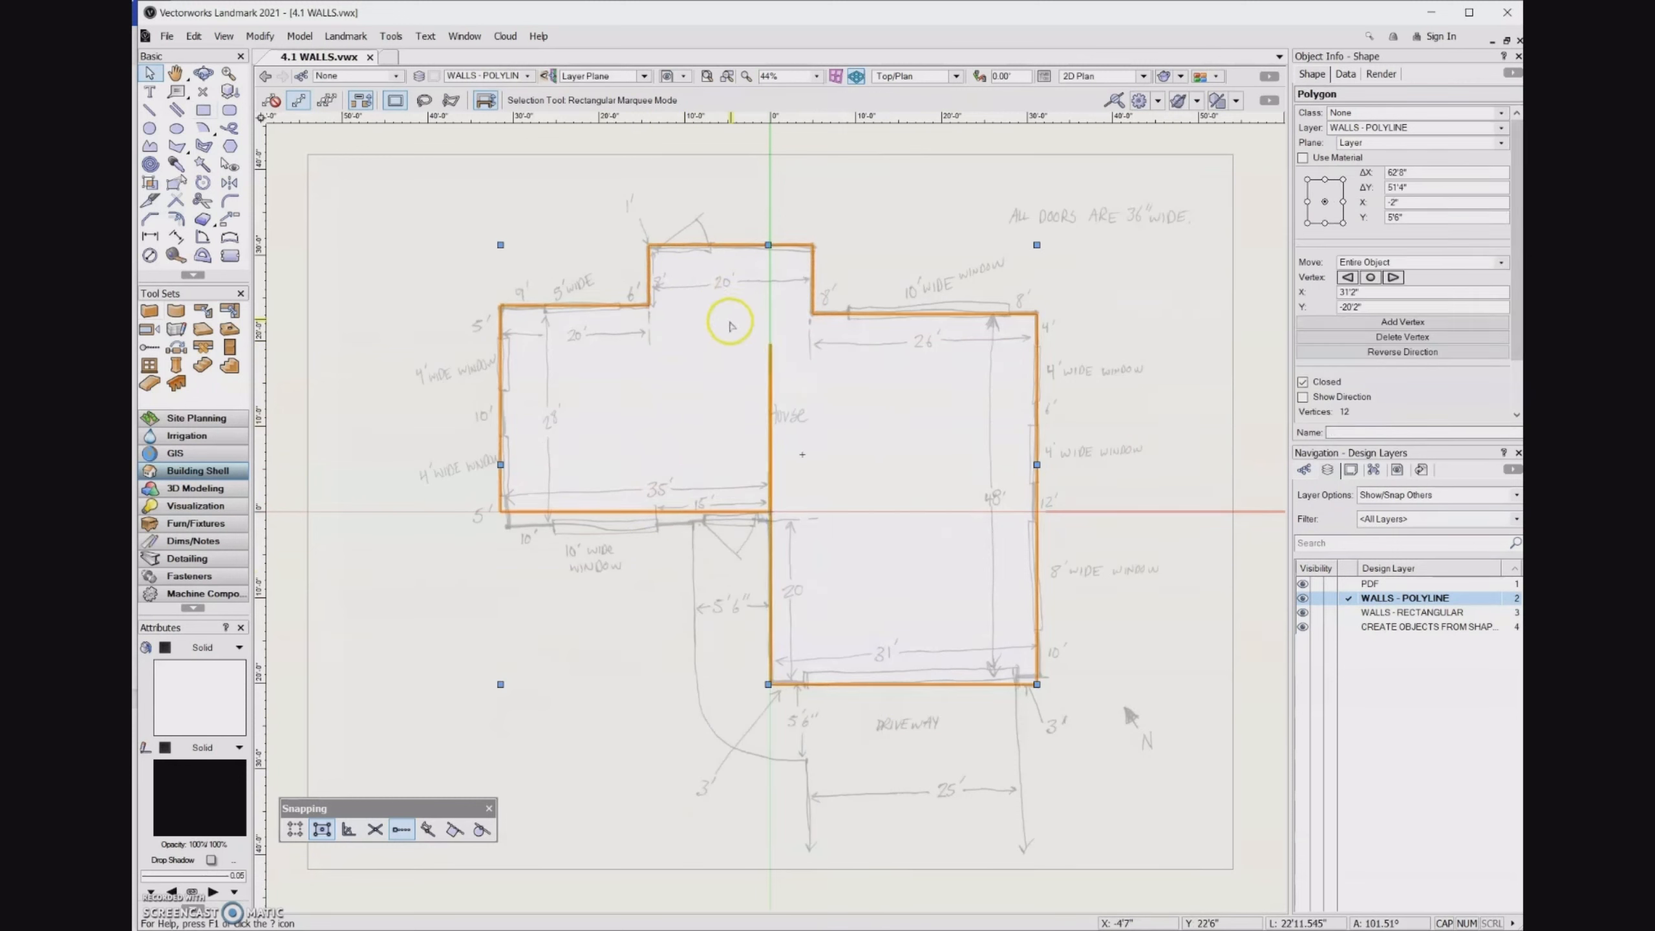
# - Cover the leftover inner seam with a rectangle about 14'2" by 20'1" and merge it into the house polygon with Add Surface
pyautogui.click(201, 109)
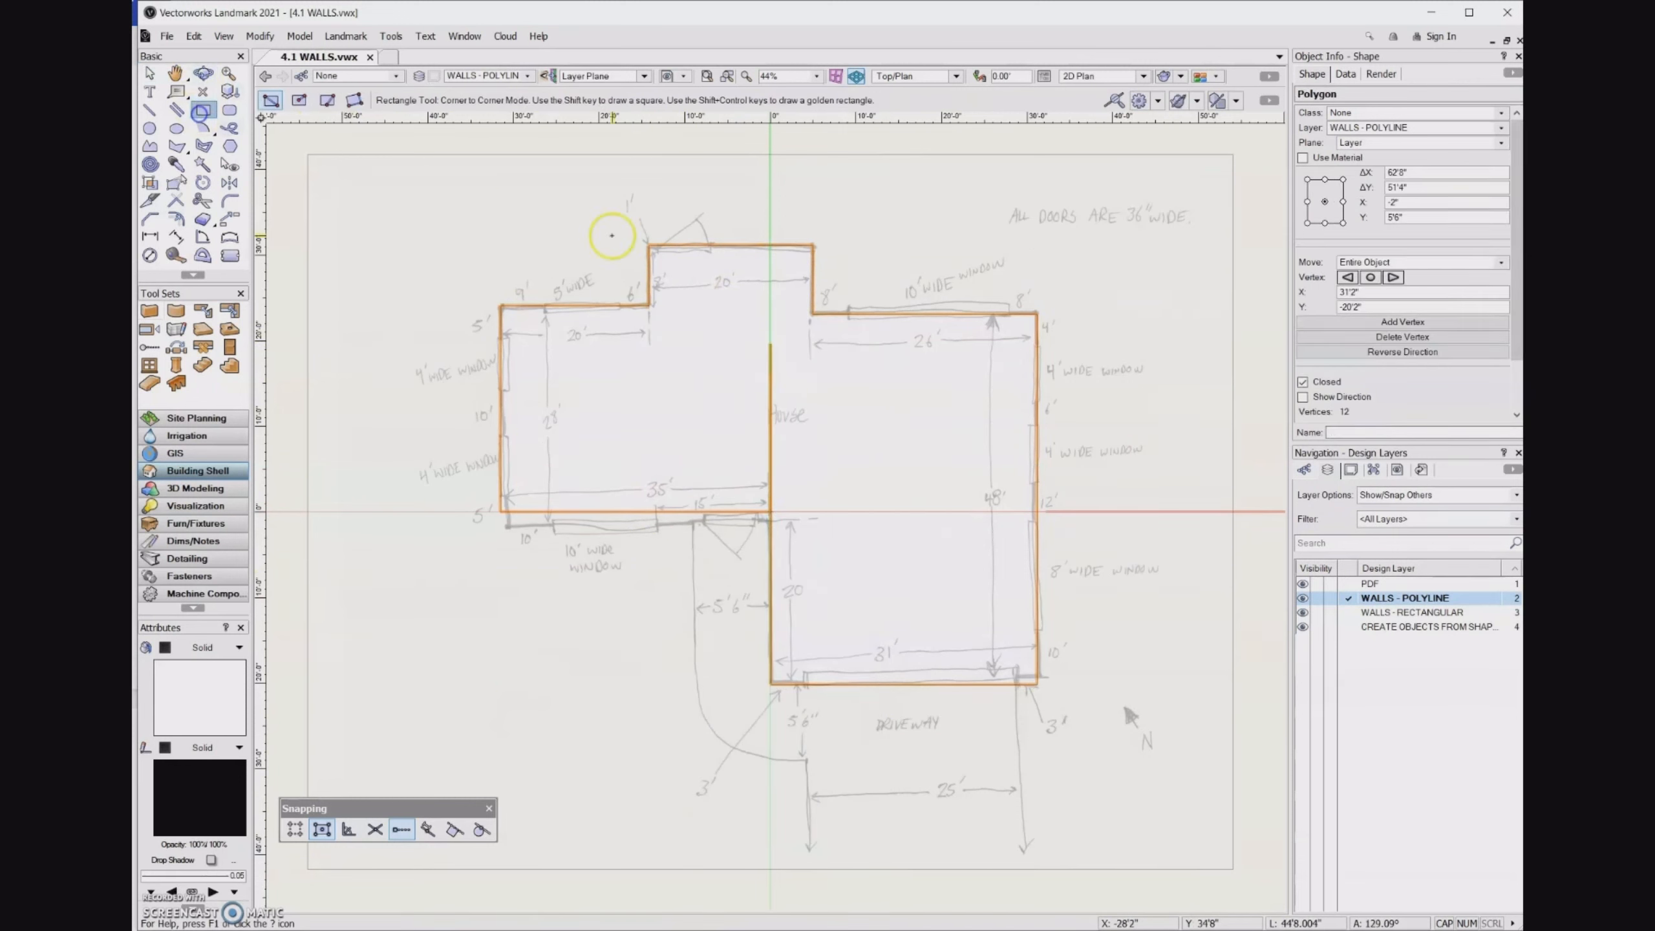
pyautogui.click(718, 339)
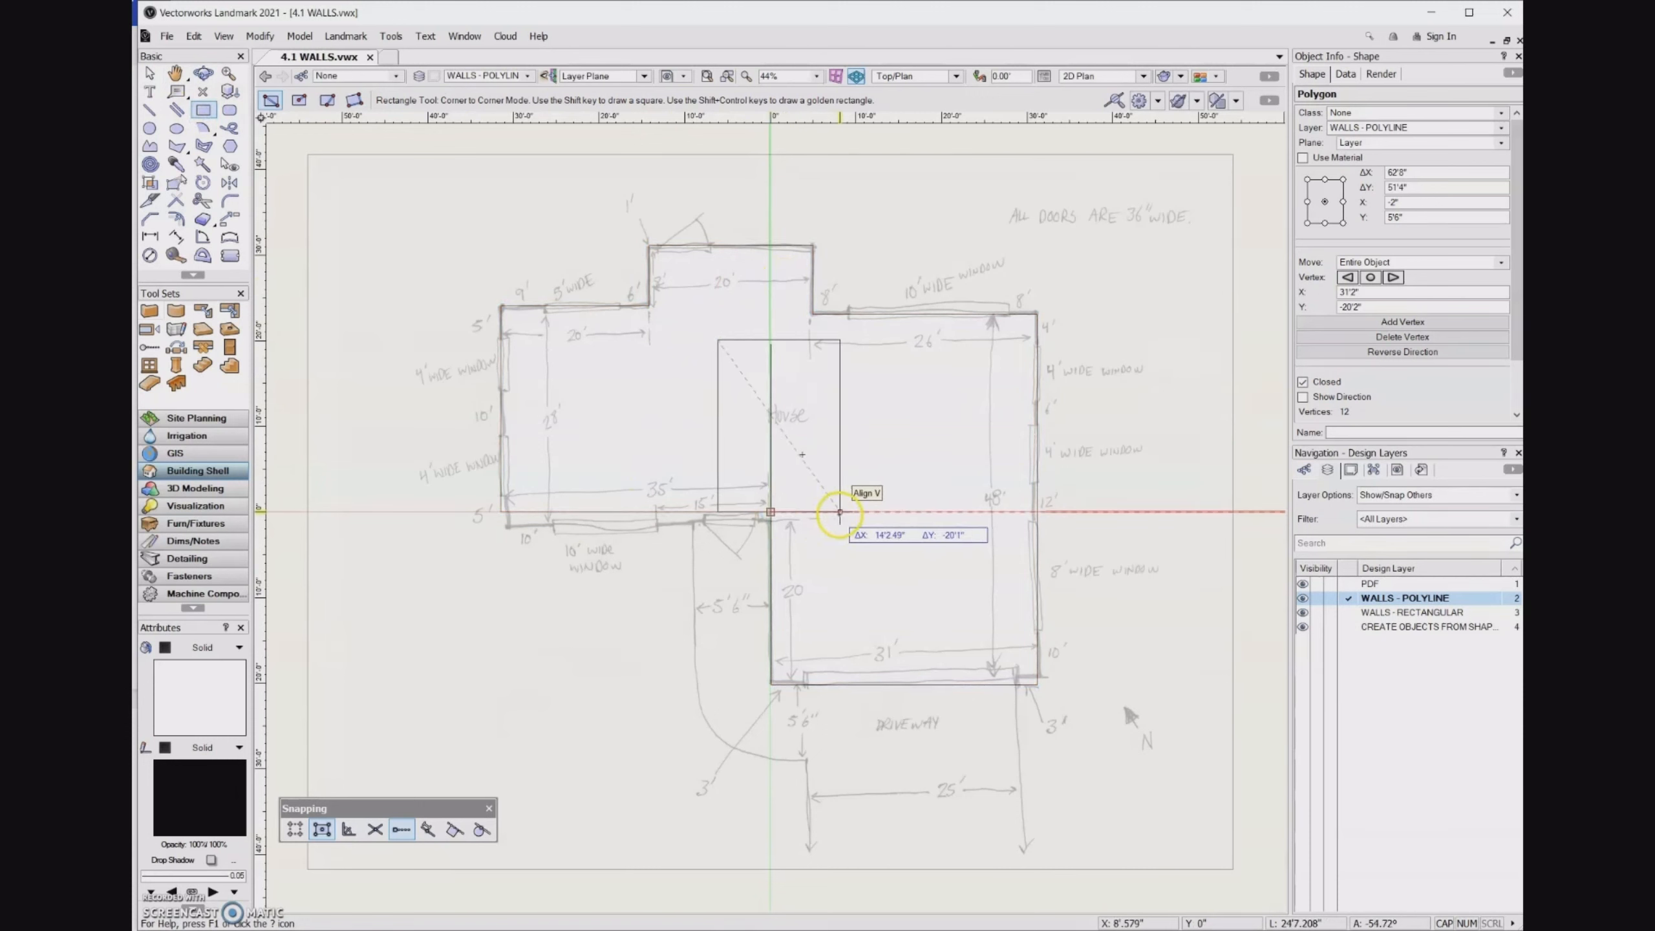
pyautogui.click(839, 512)
pyautogui.press('x')
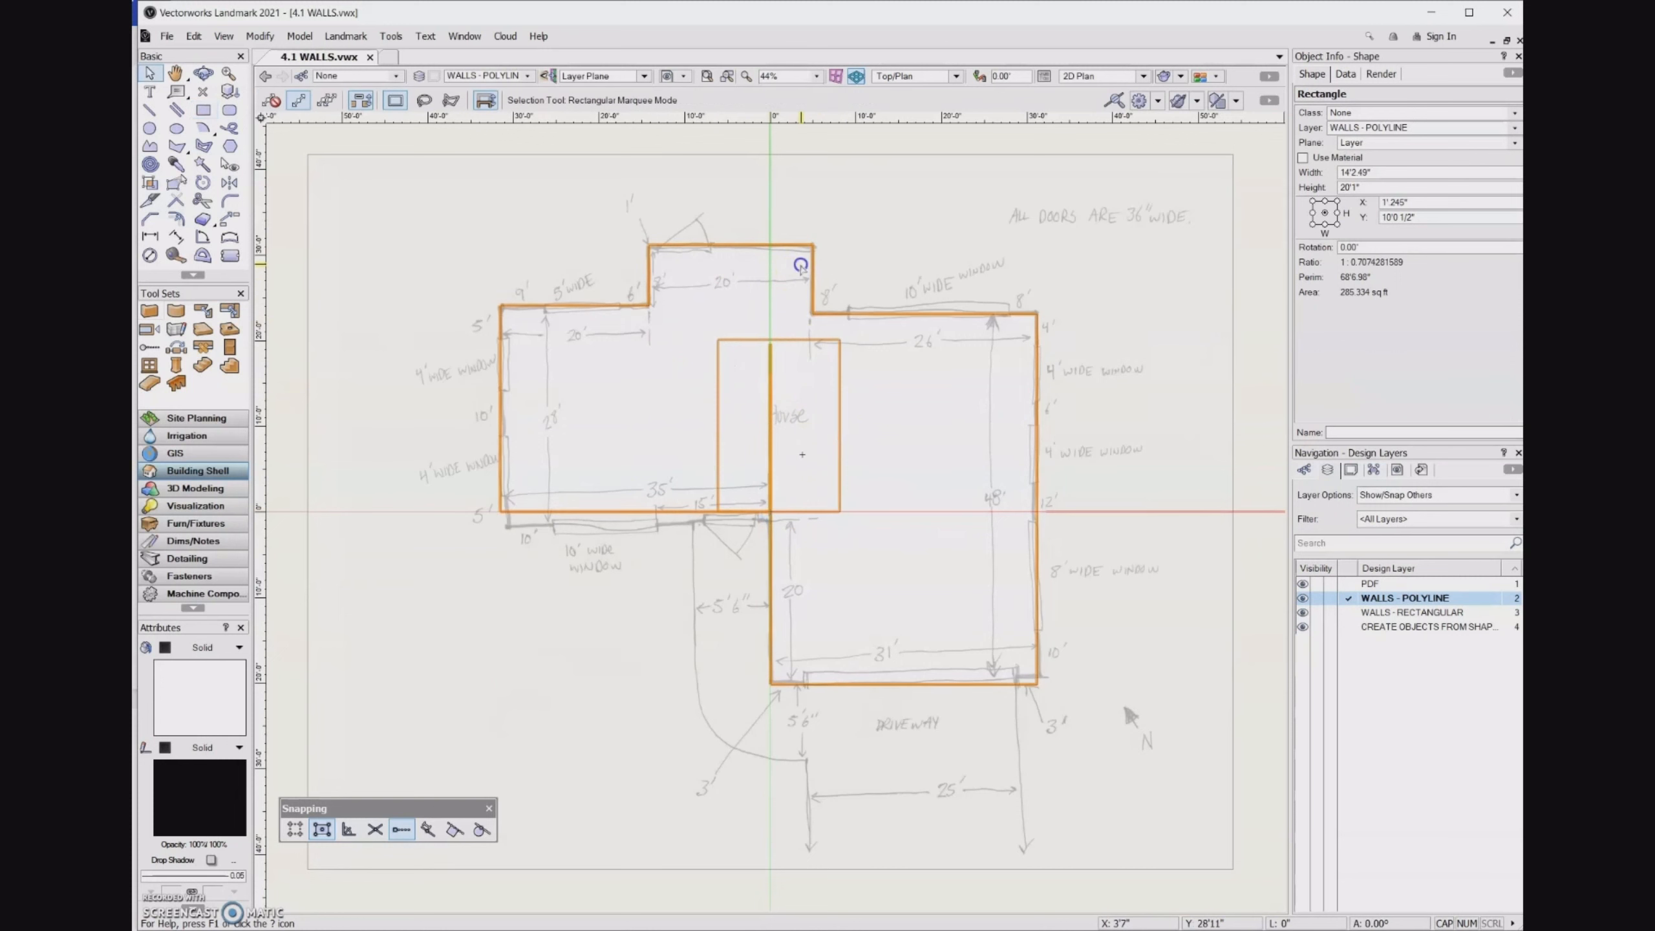
pyautogui.keyDown('shift'); pyautogui.click(801, 263); pyautogui.keyUp('shift')
pyautogui.rightClick(801, 264)
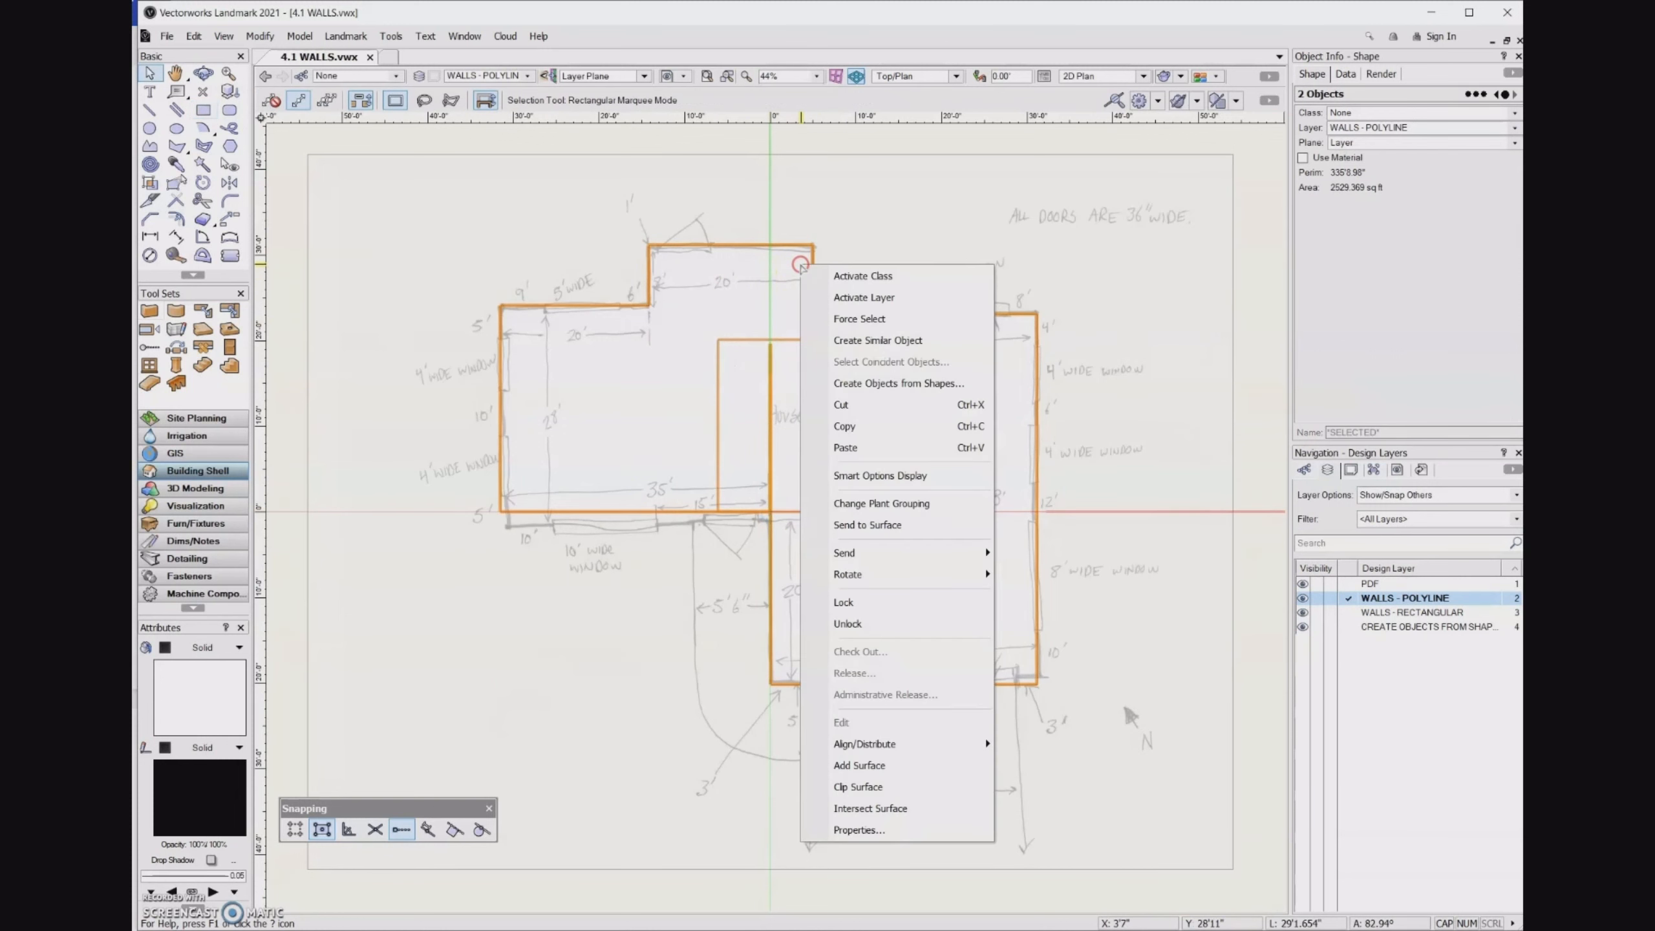
pyautogui.click(858, 764)
# - Move the merged house outline horizontally about 114' off the sketch into the empty area east of it
pyautogui.scroll(-3, 521, 554)
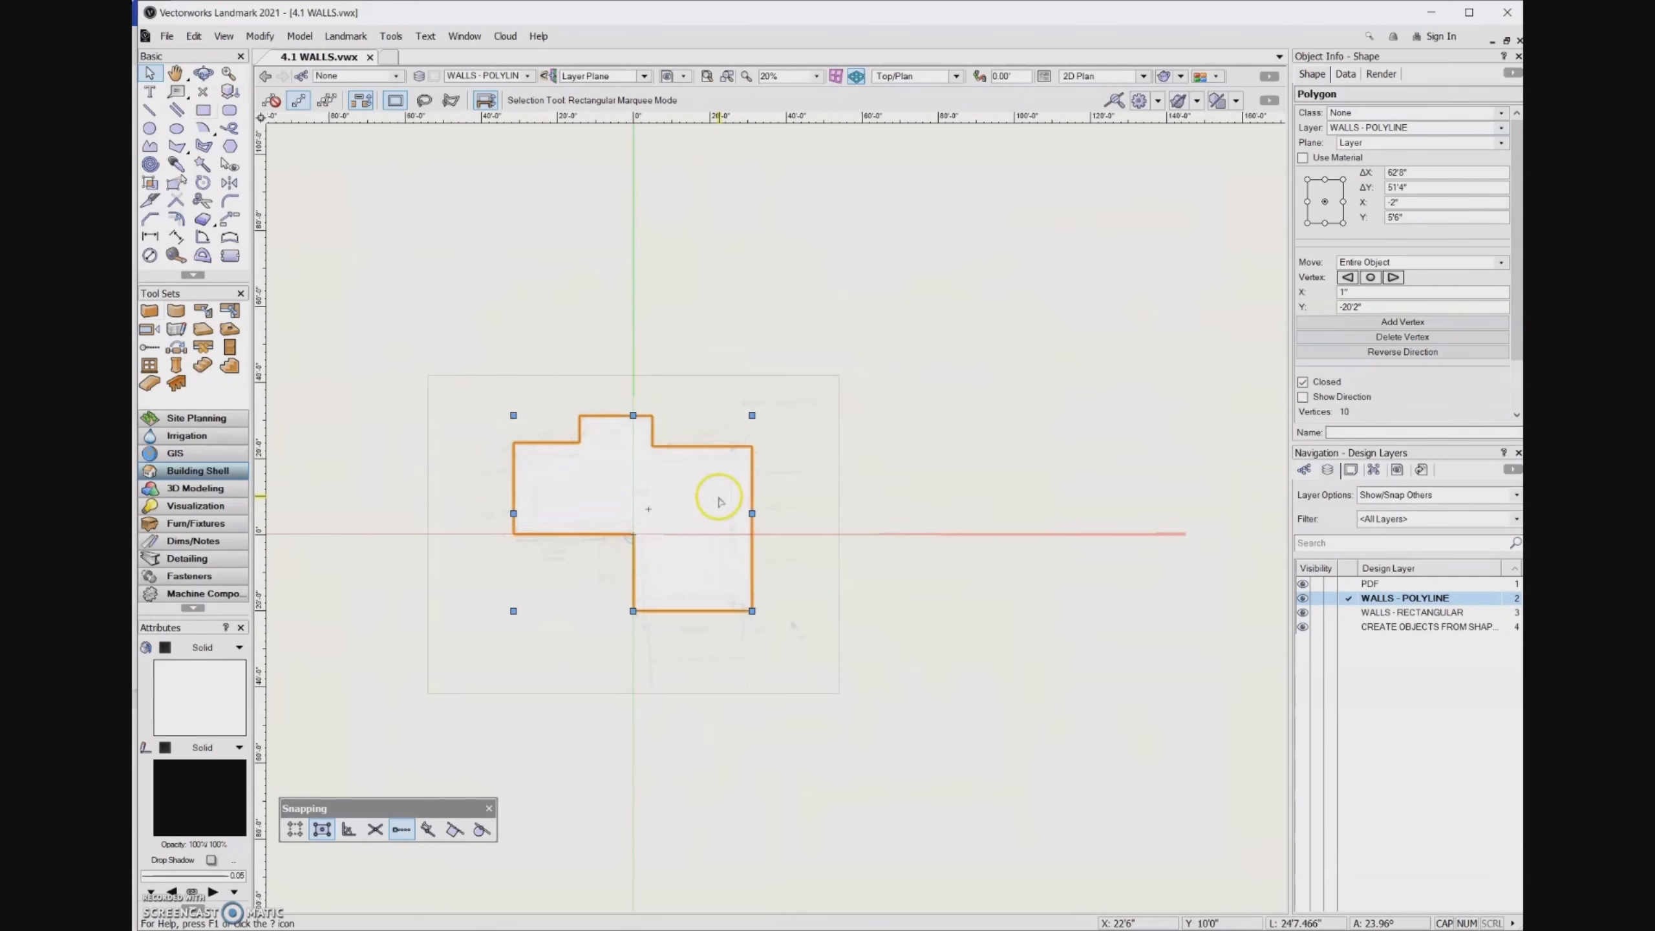
pyautogui.moveTo(752, 478); pyautogui.dragTo(1185, 477)
pyautogui.moveTo(1014, 543); pyautogui.dragTo(688, 494, button='middle')
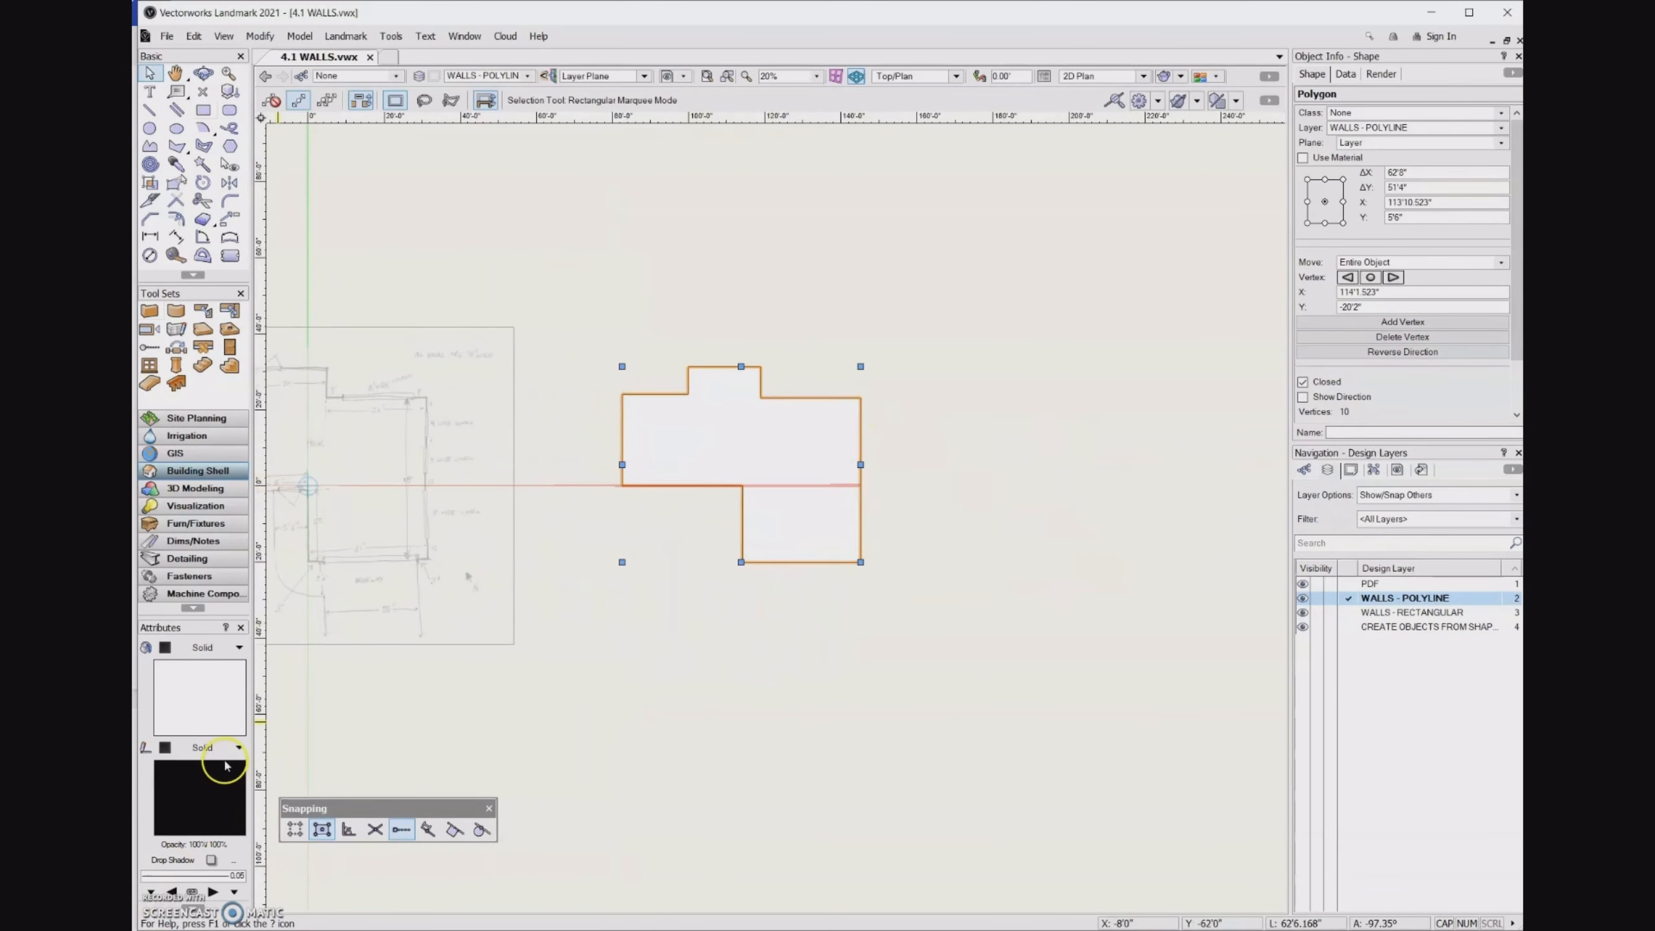
# - Style the house outline with no fill and a red 0.50 line, and place a duplicate about 86' to its right
pyautogui.click(215, 647)
pyautogui.click(204, 666)
pyautogui.click(199, 781)
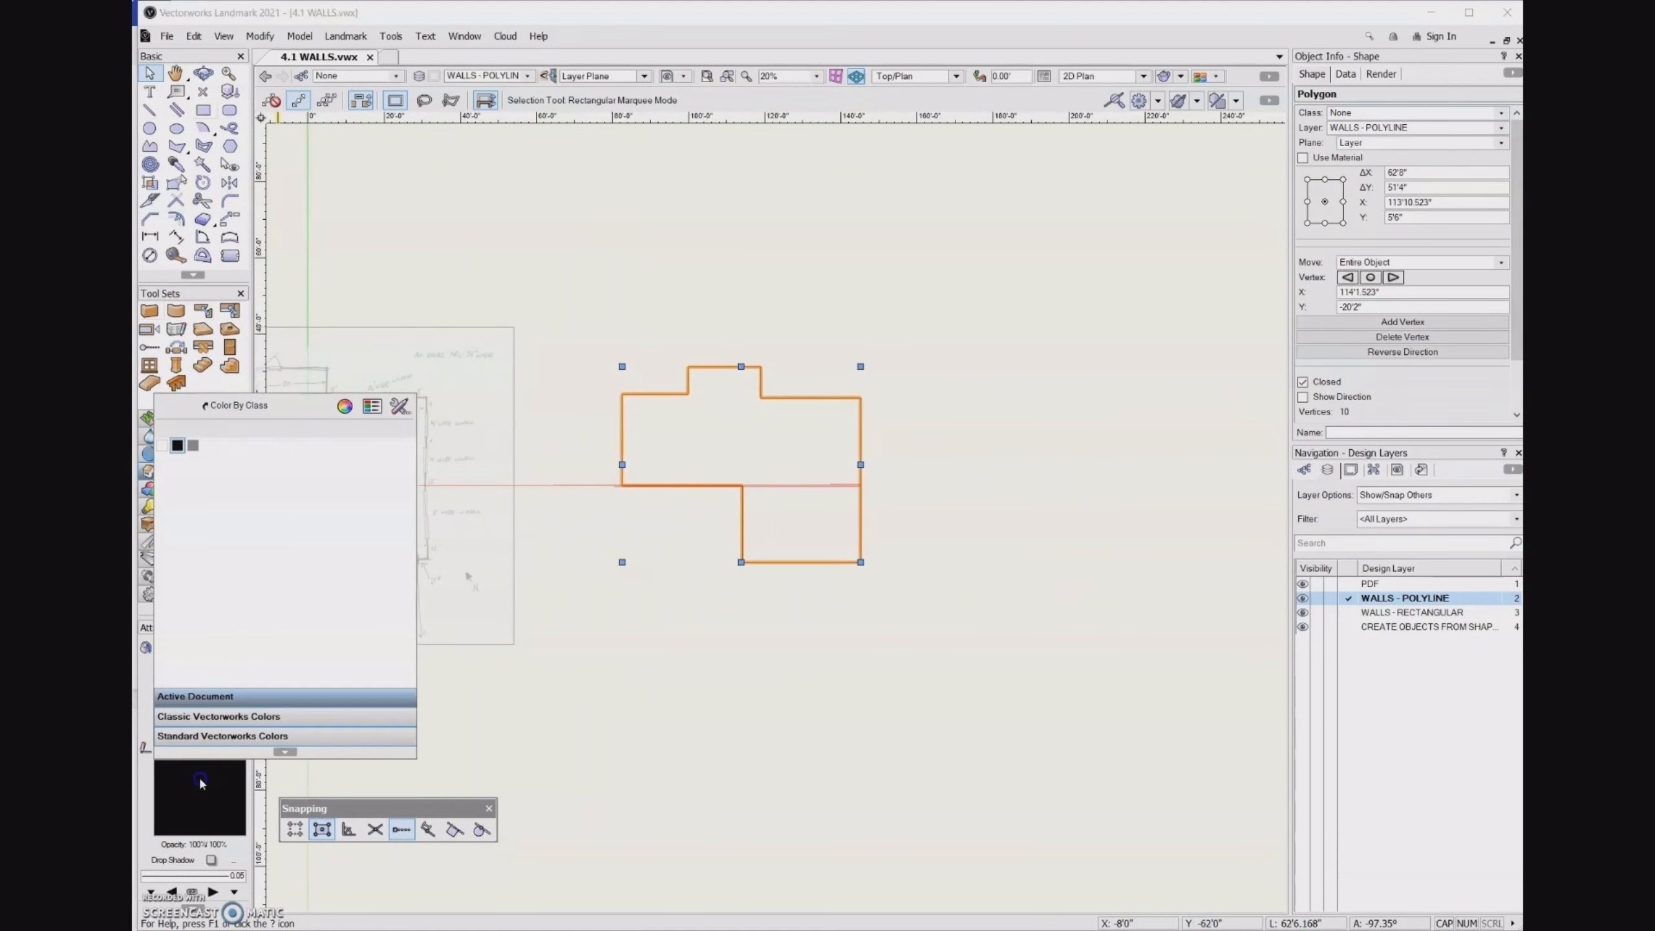
pyautogui.click(221, 716)
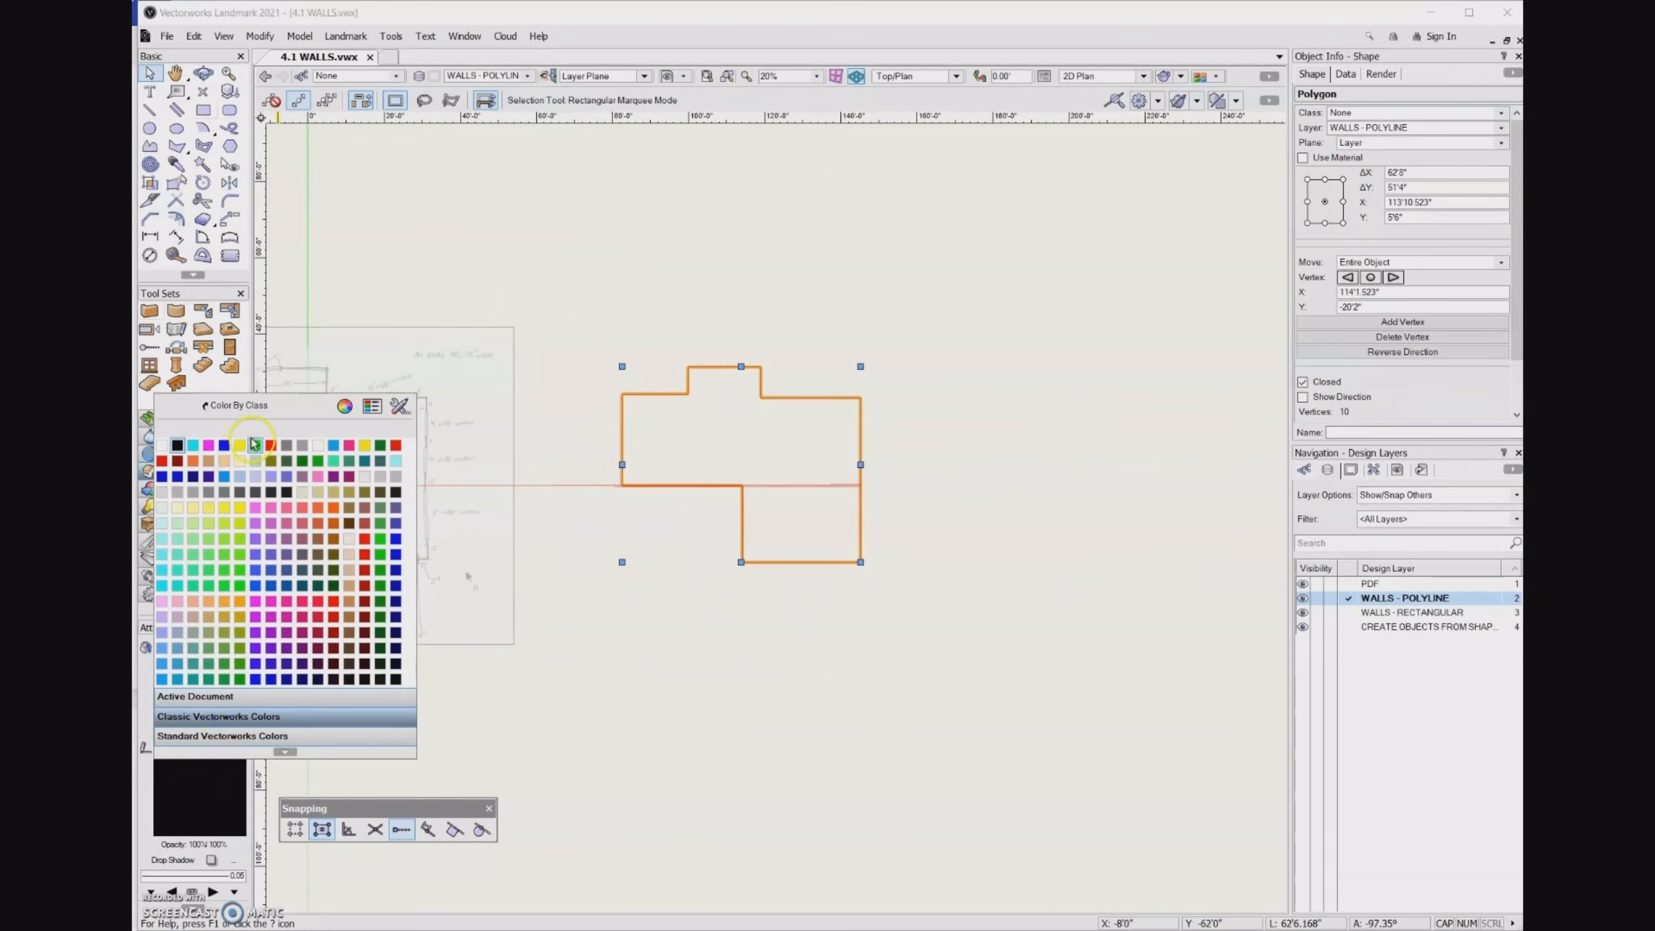
pyautogui.click(266, 446)
pyautogui.click(208, 877)
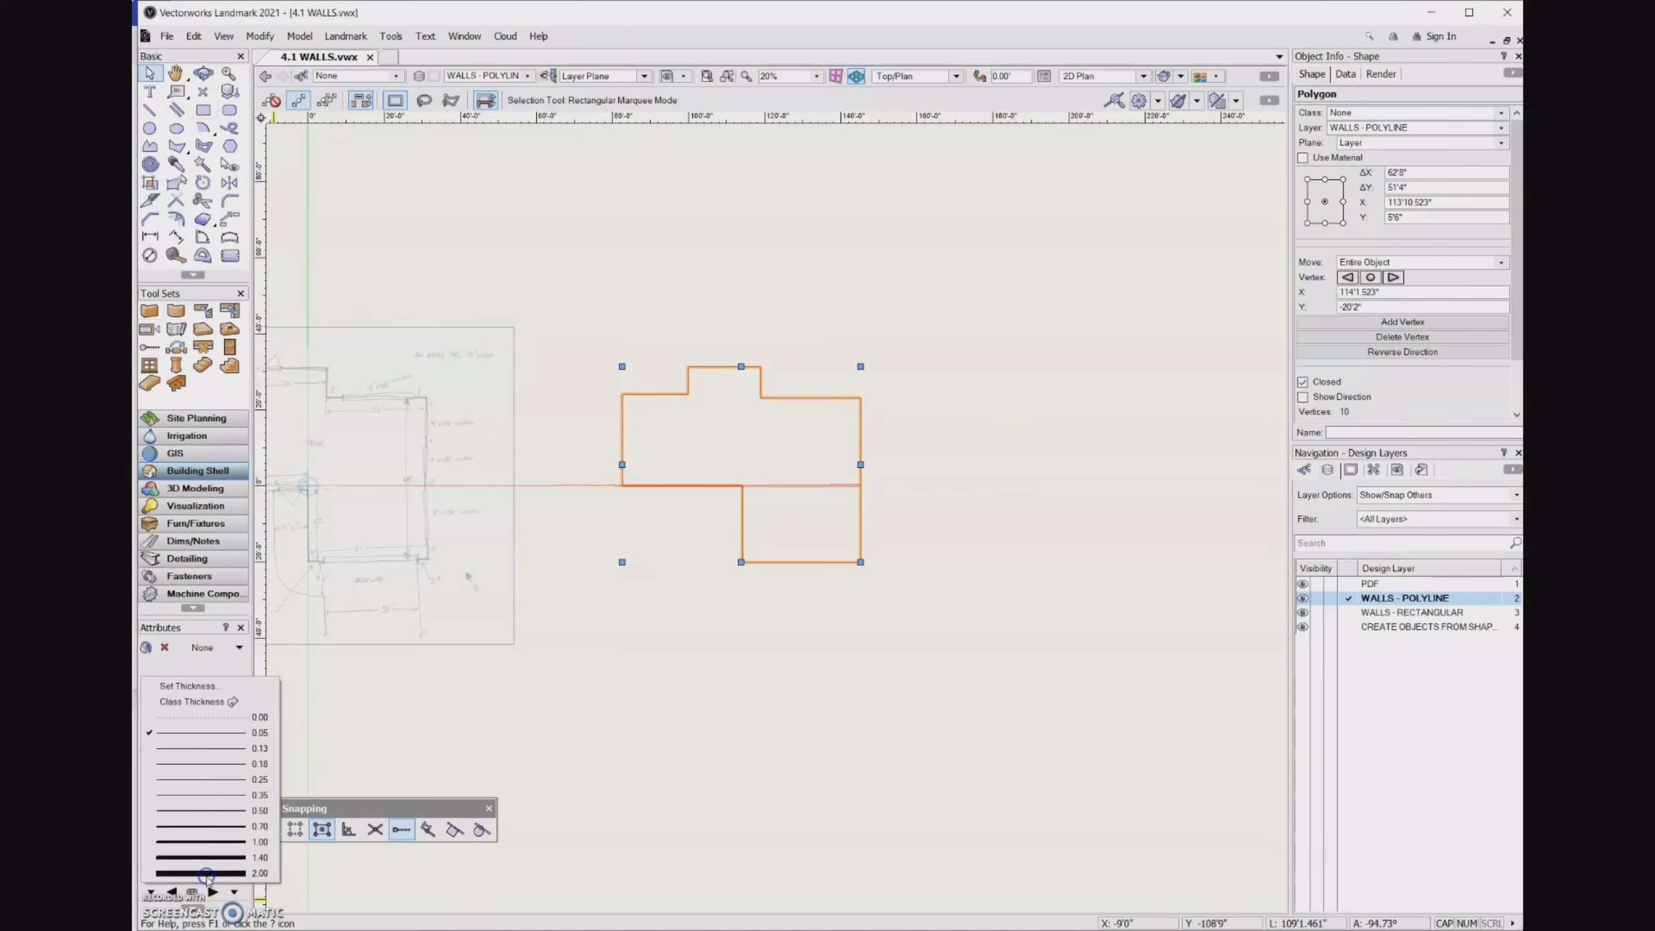
pyautogui.click(207, 810)
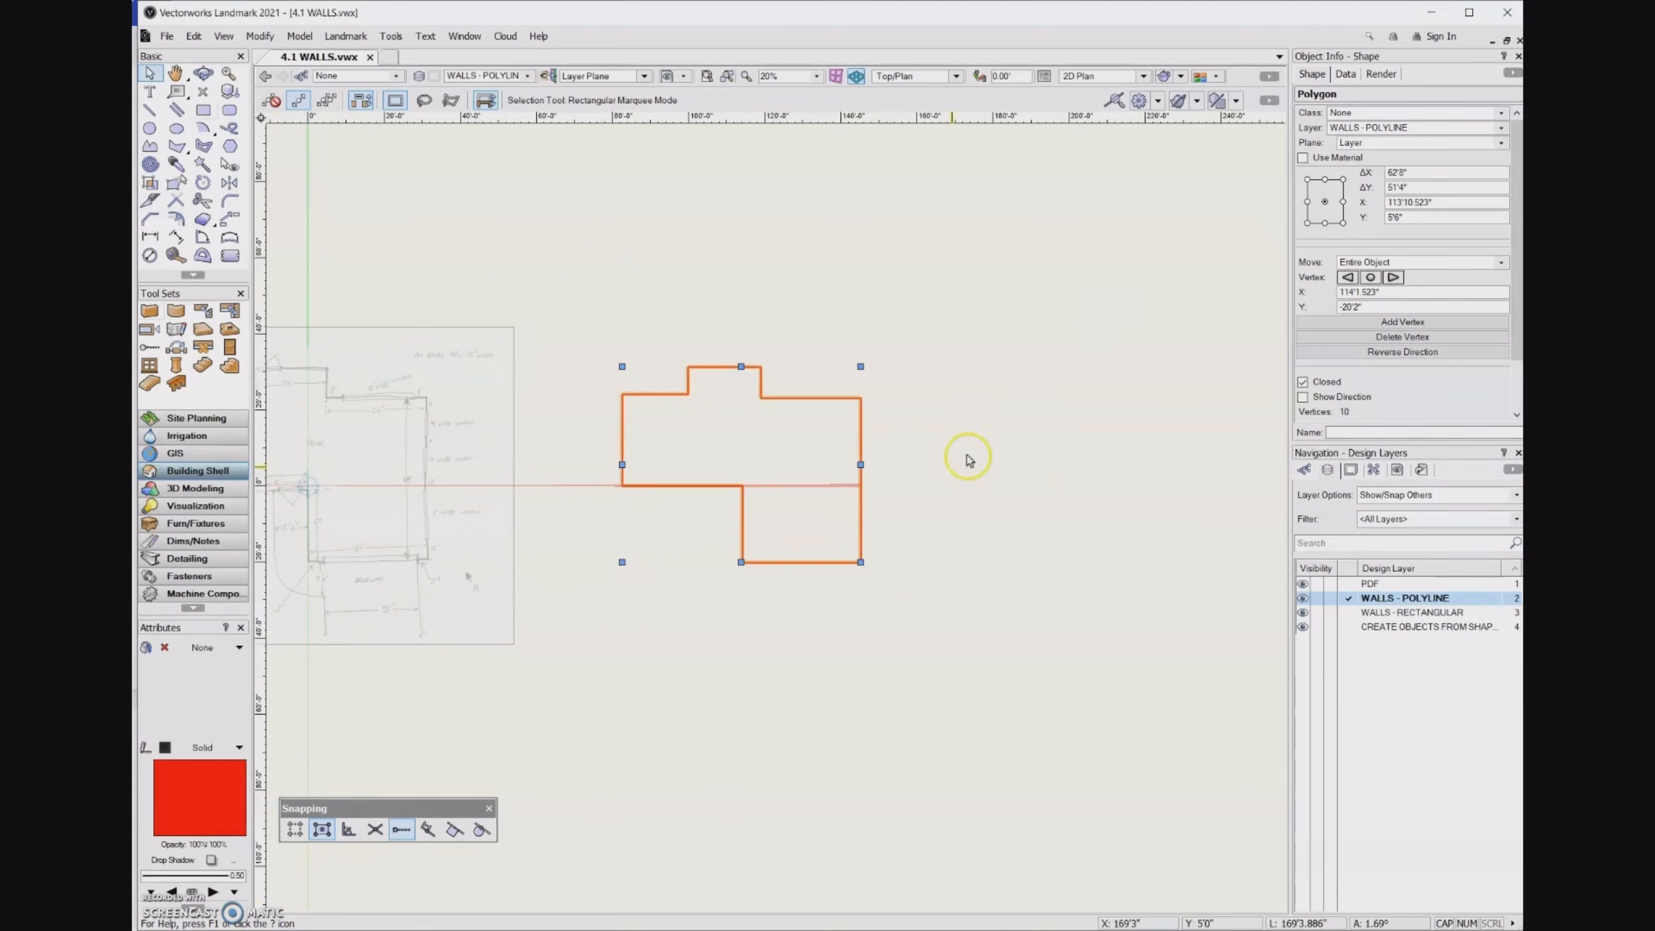
pyautogui.moveTo(862, 432); pyautogui.dragTo(1190, 432)
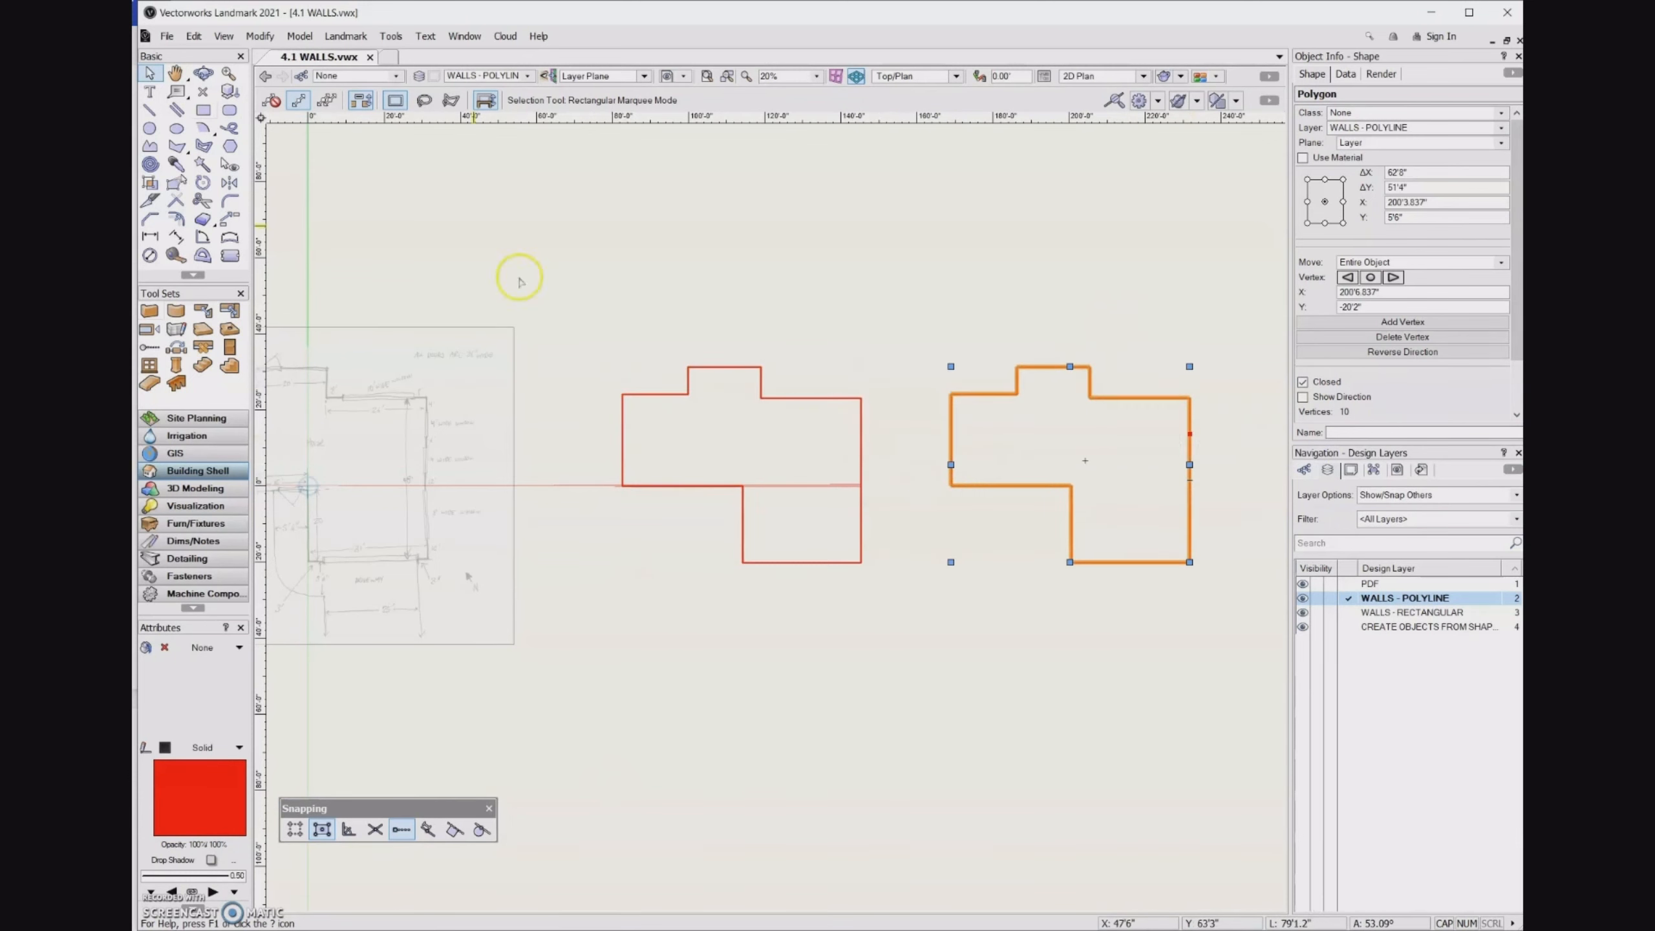
# - Draw a closed loop of walls clockwise along the first red outline in Left Control Line mode, starting at its upper-left outer corner
pyautogui.click(149, 311)
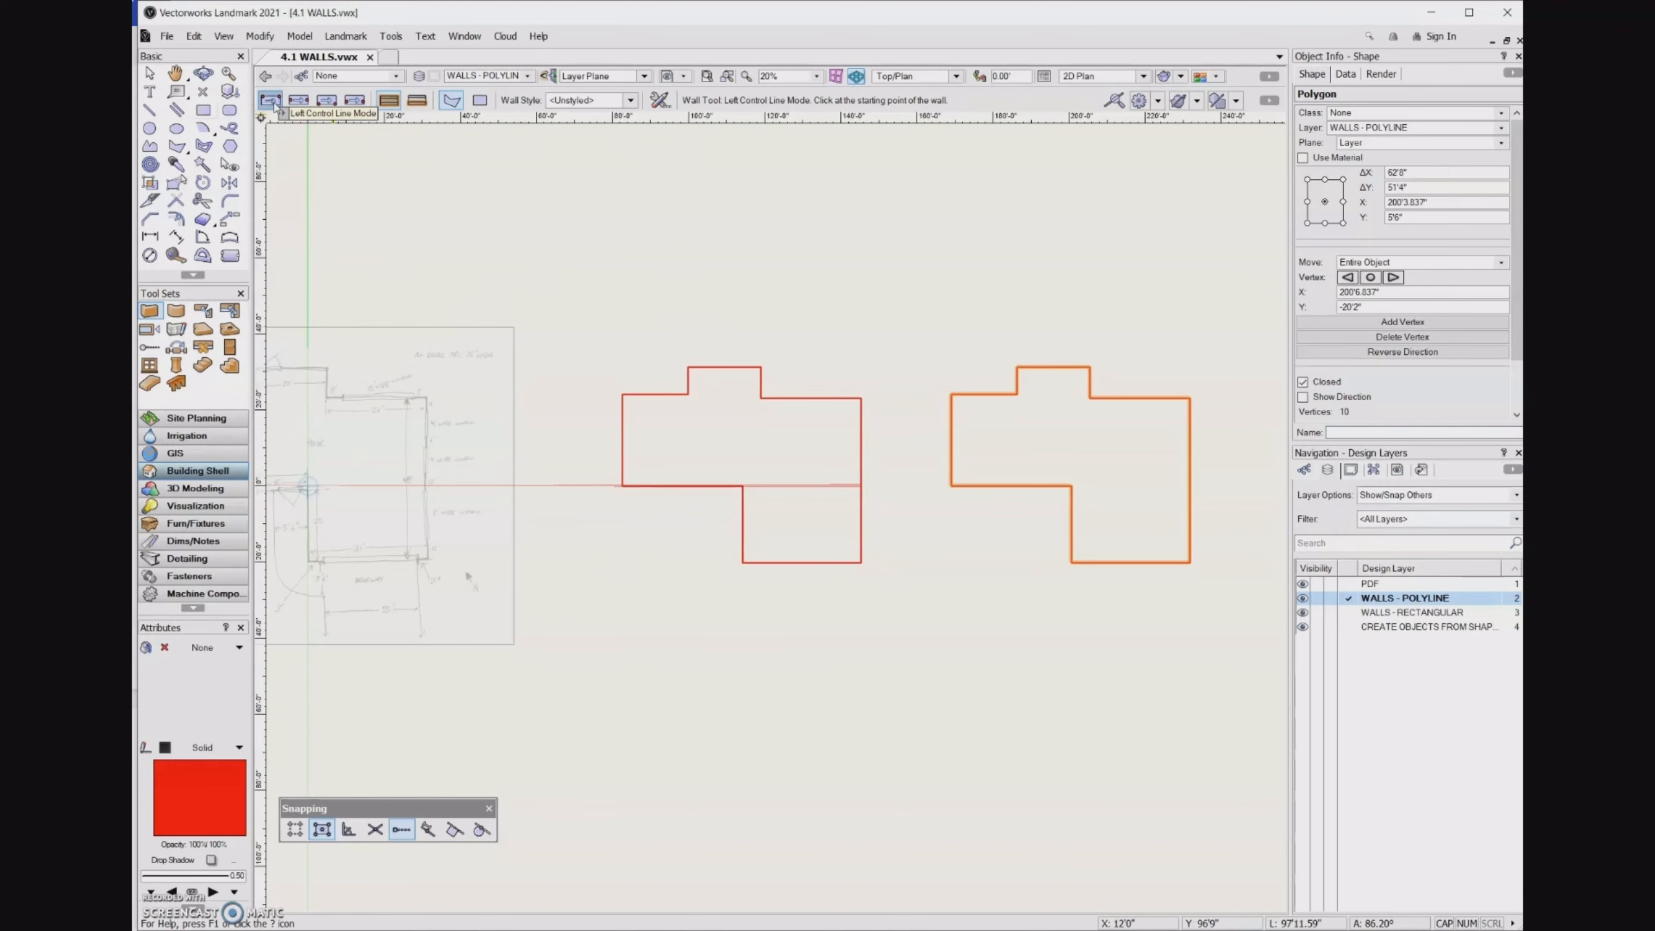
pyautogui.scroll(2, 860, 413)
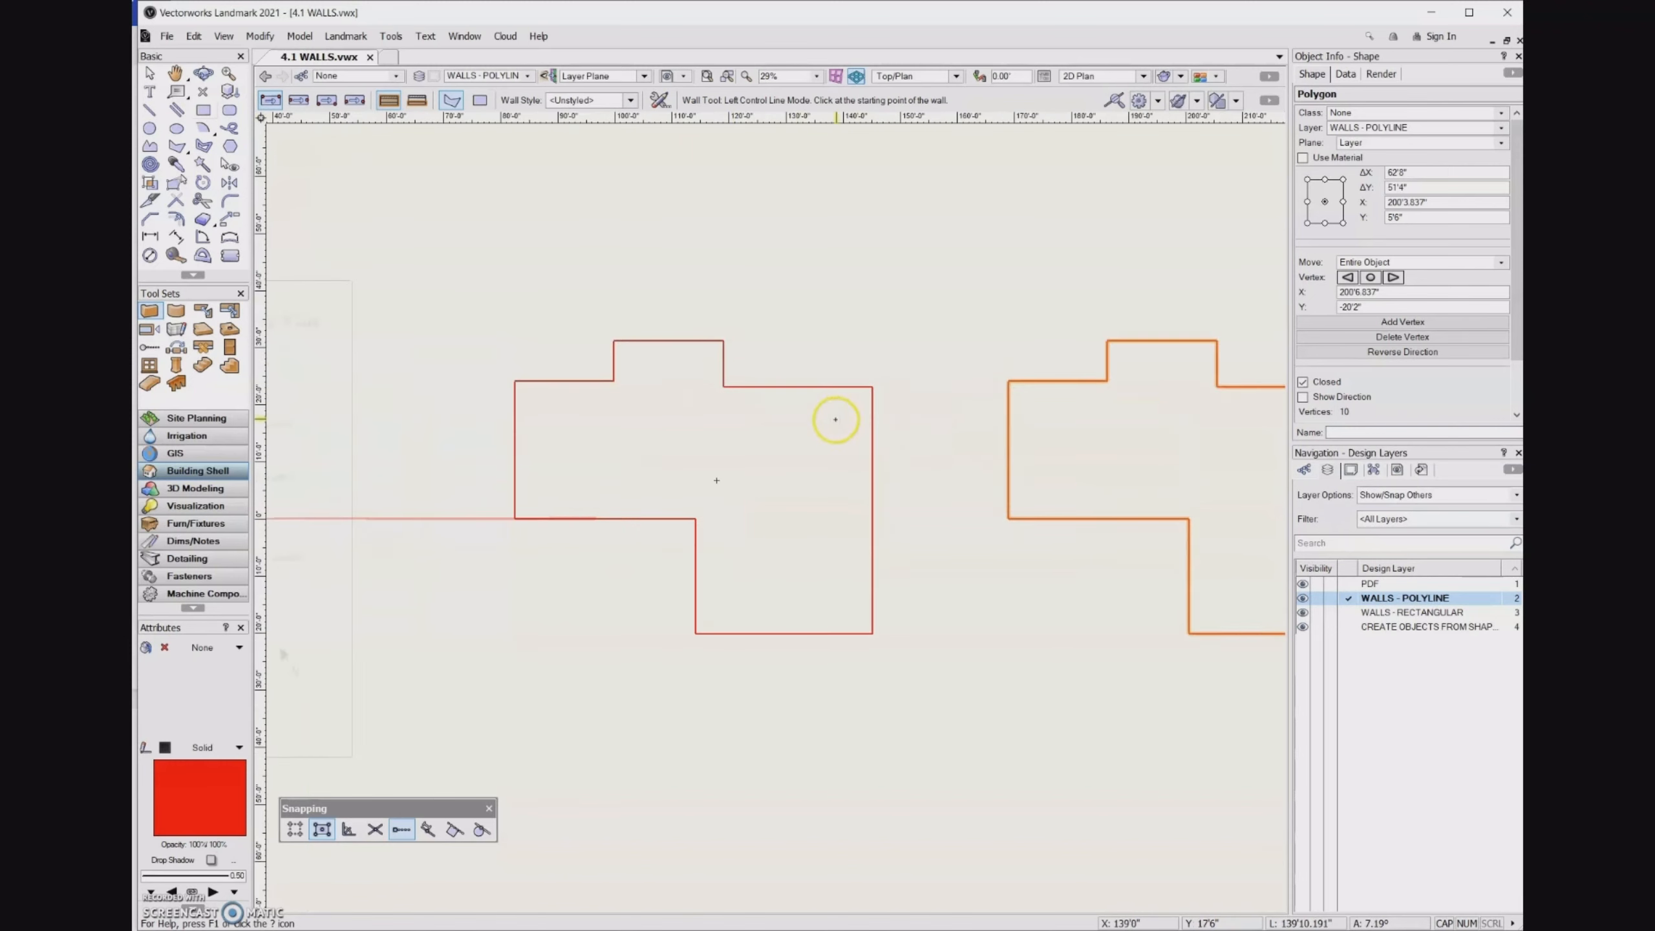
pyautogui.click(514, 379)
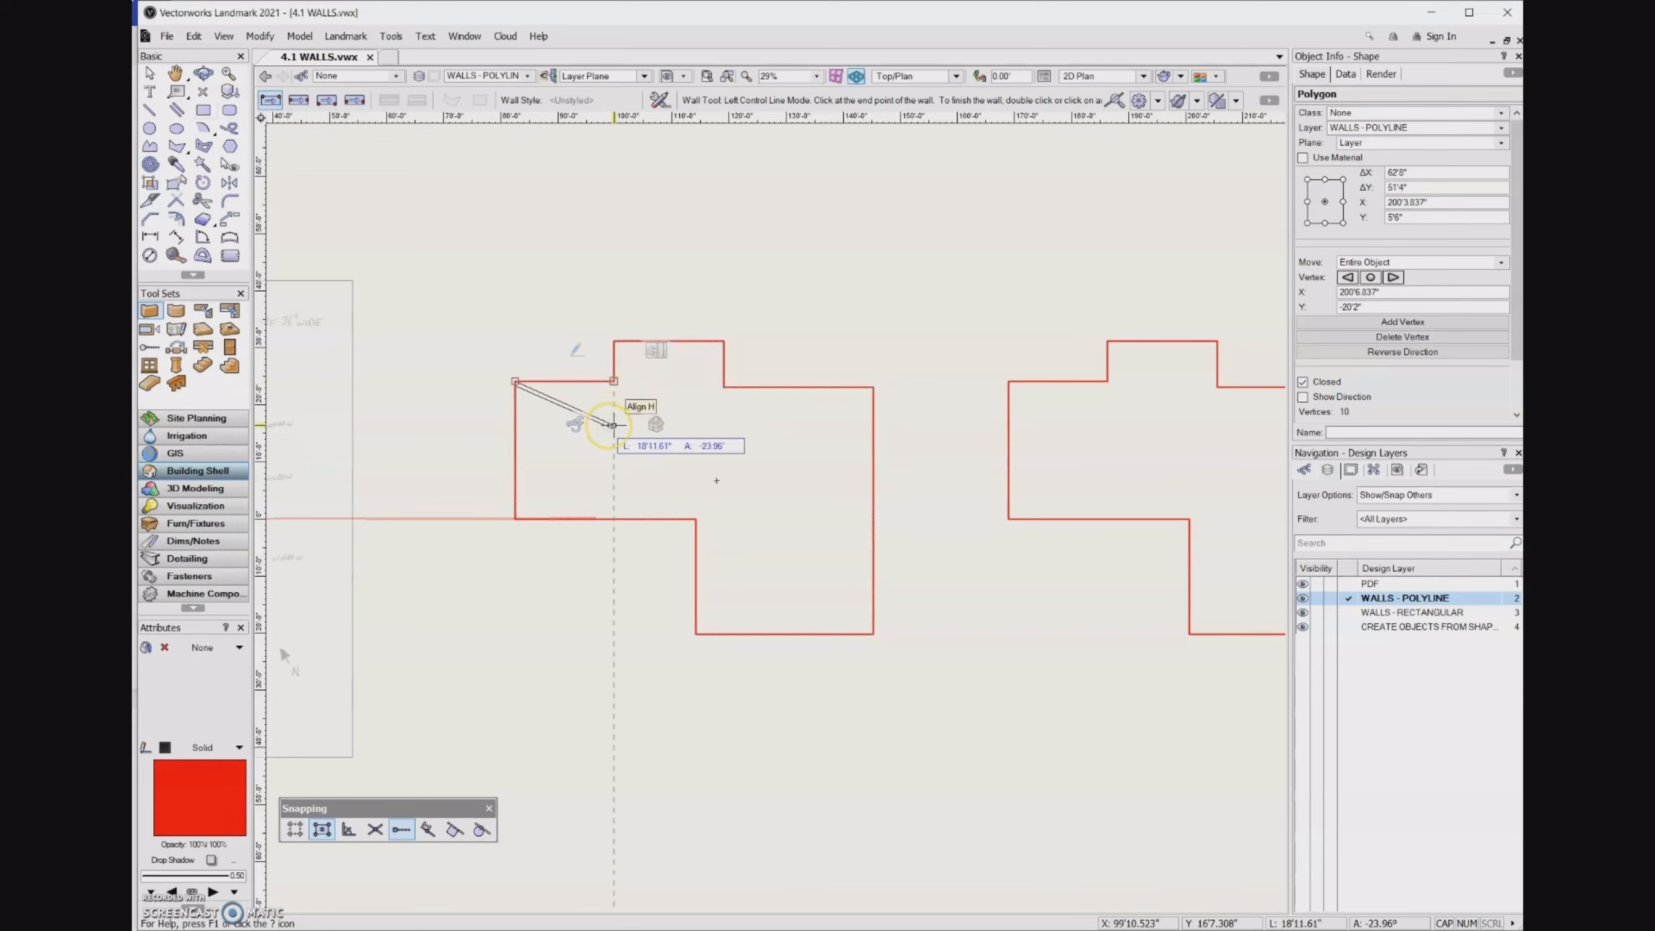
pyautogui.click(613, 382)
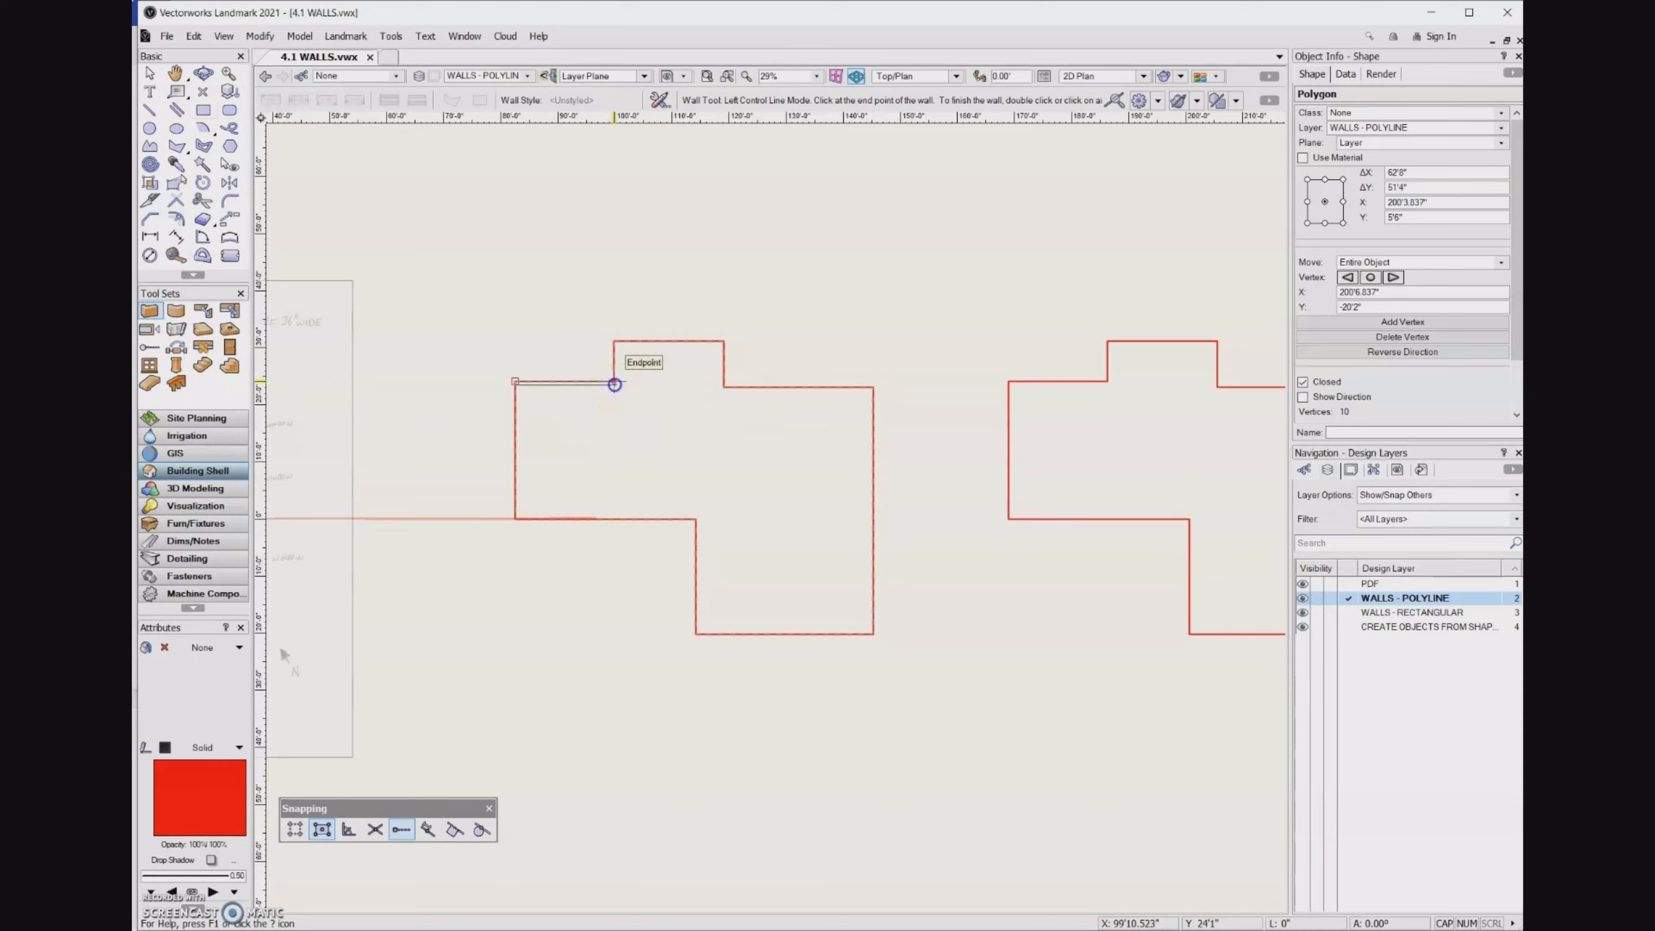
pyautogui.click(614, 340)
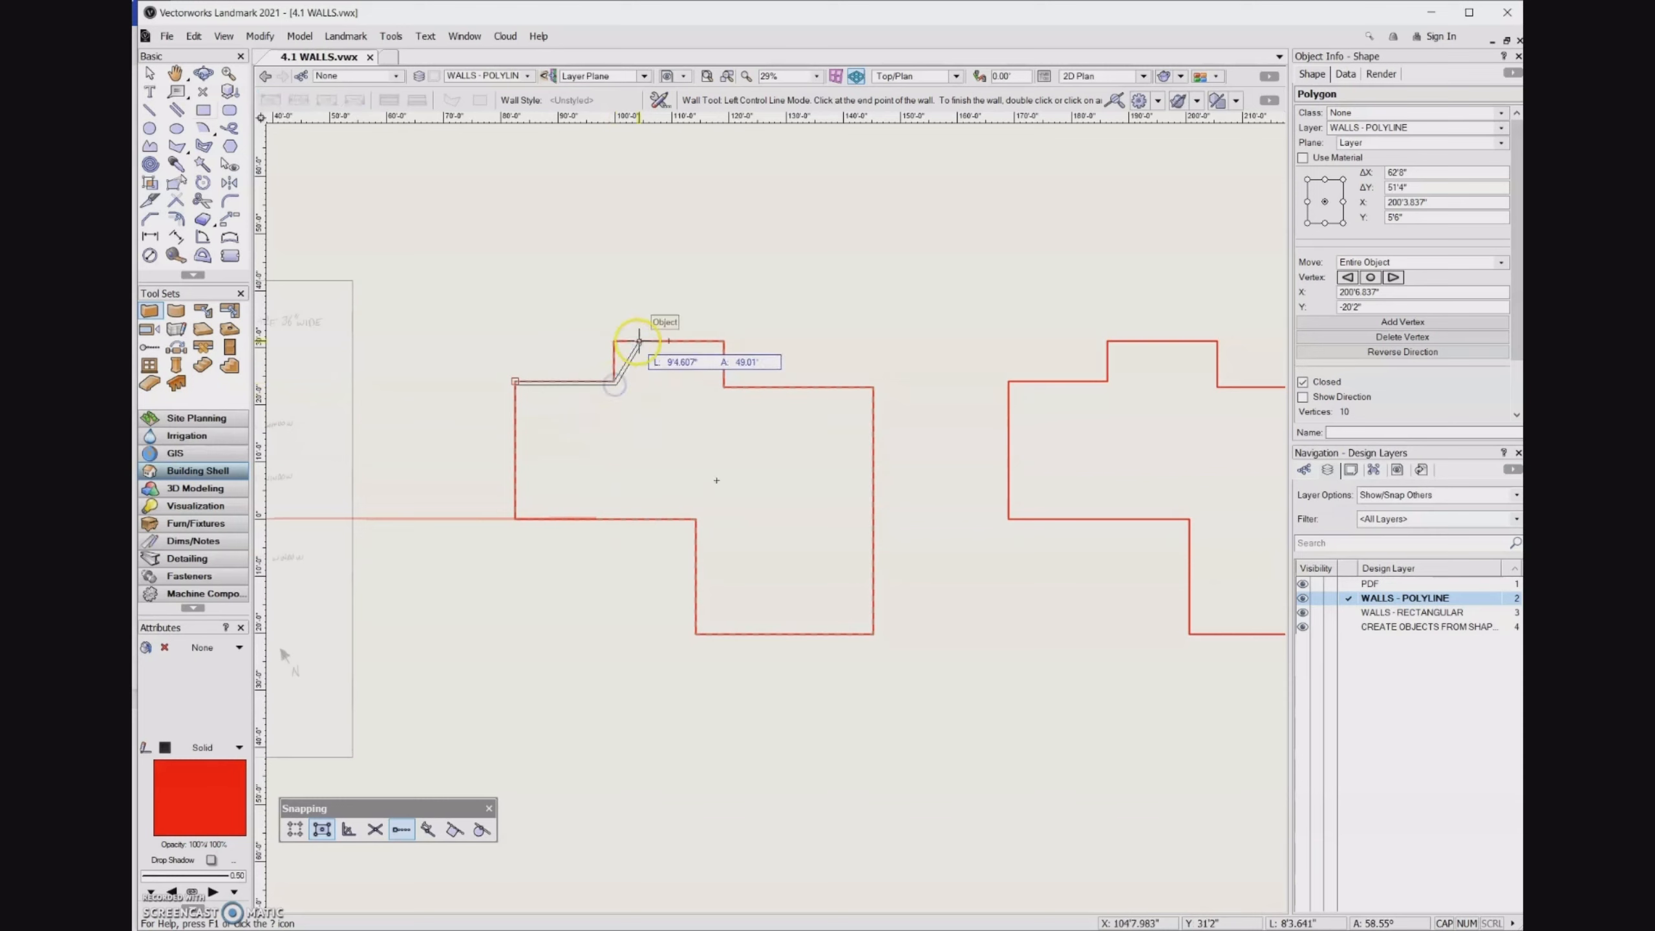
pyautogui.click(723, 340)
pyautogui.click(722, 389)
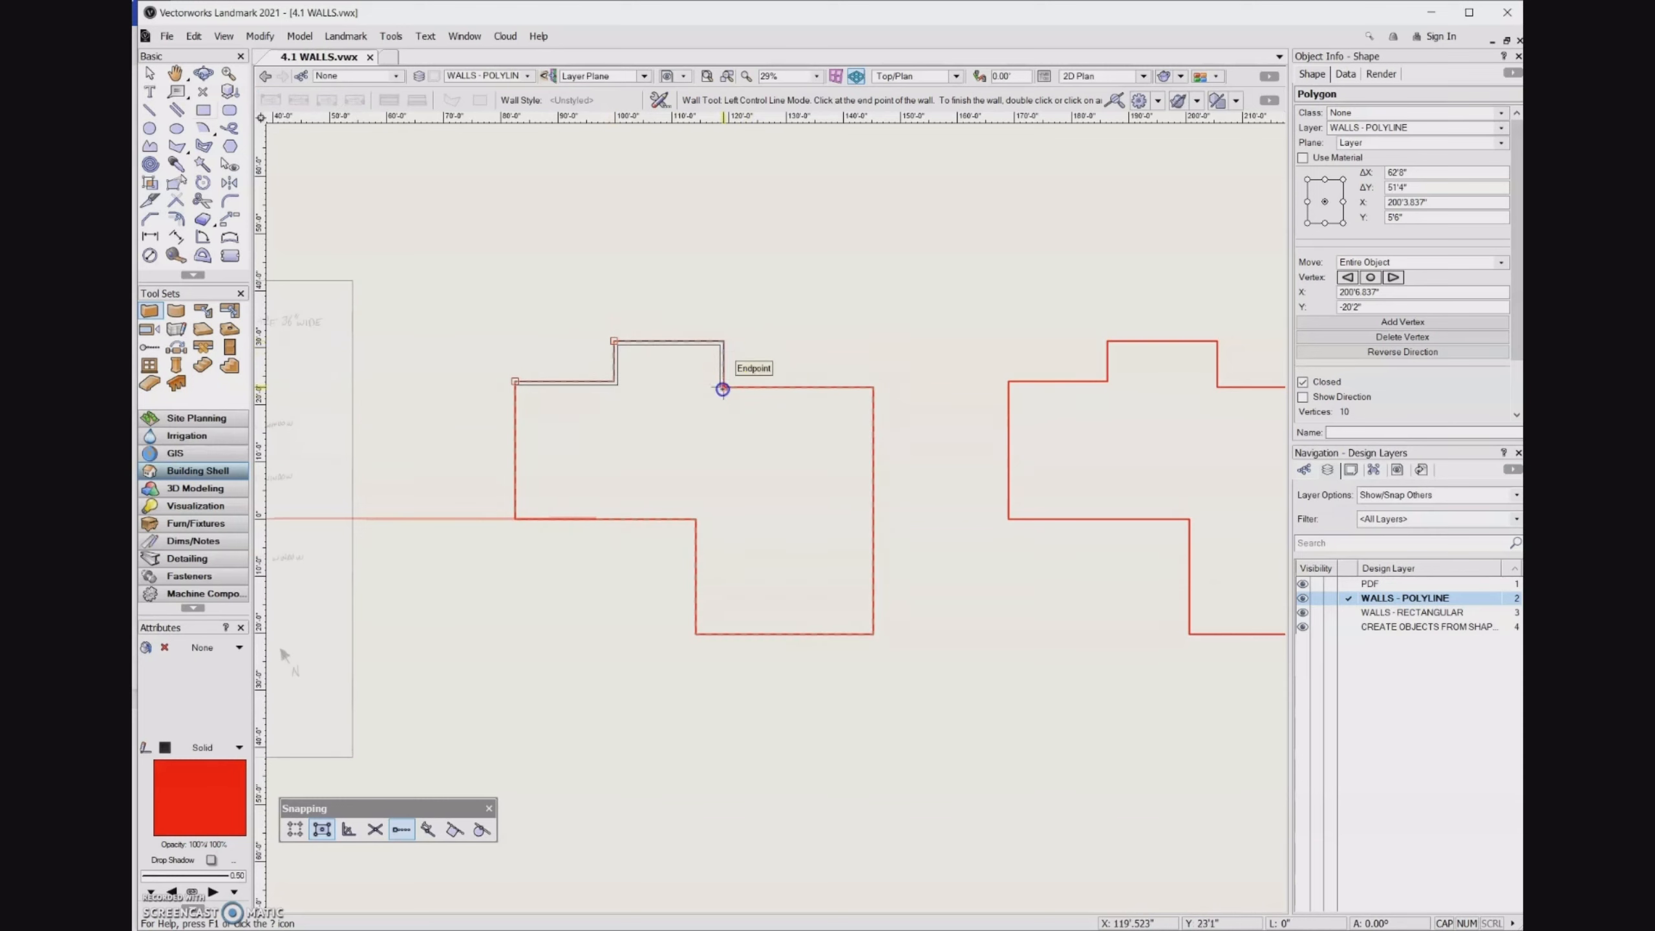
pyautogui.click(873, 390)
pyautogui.click(873, 632)
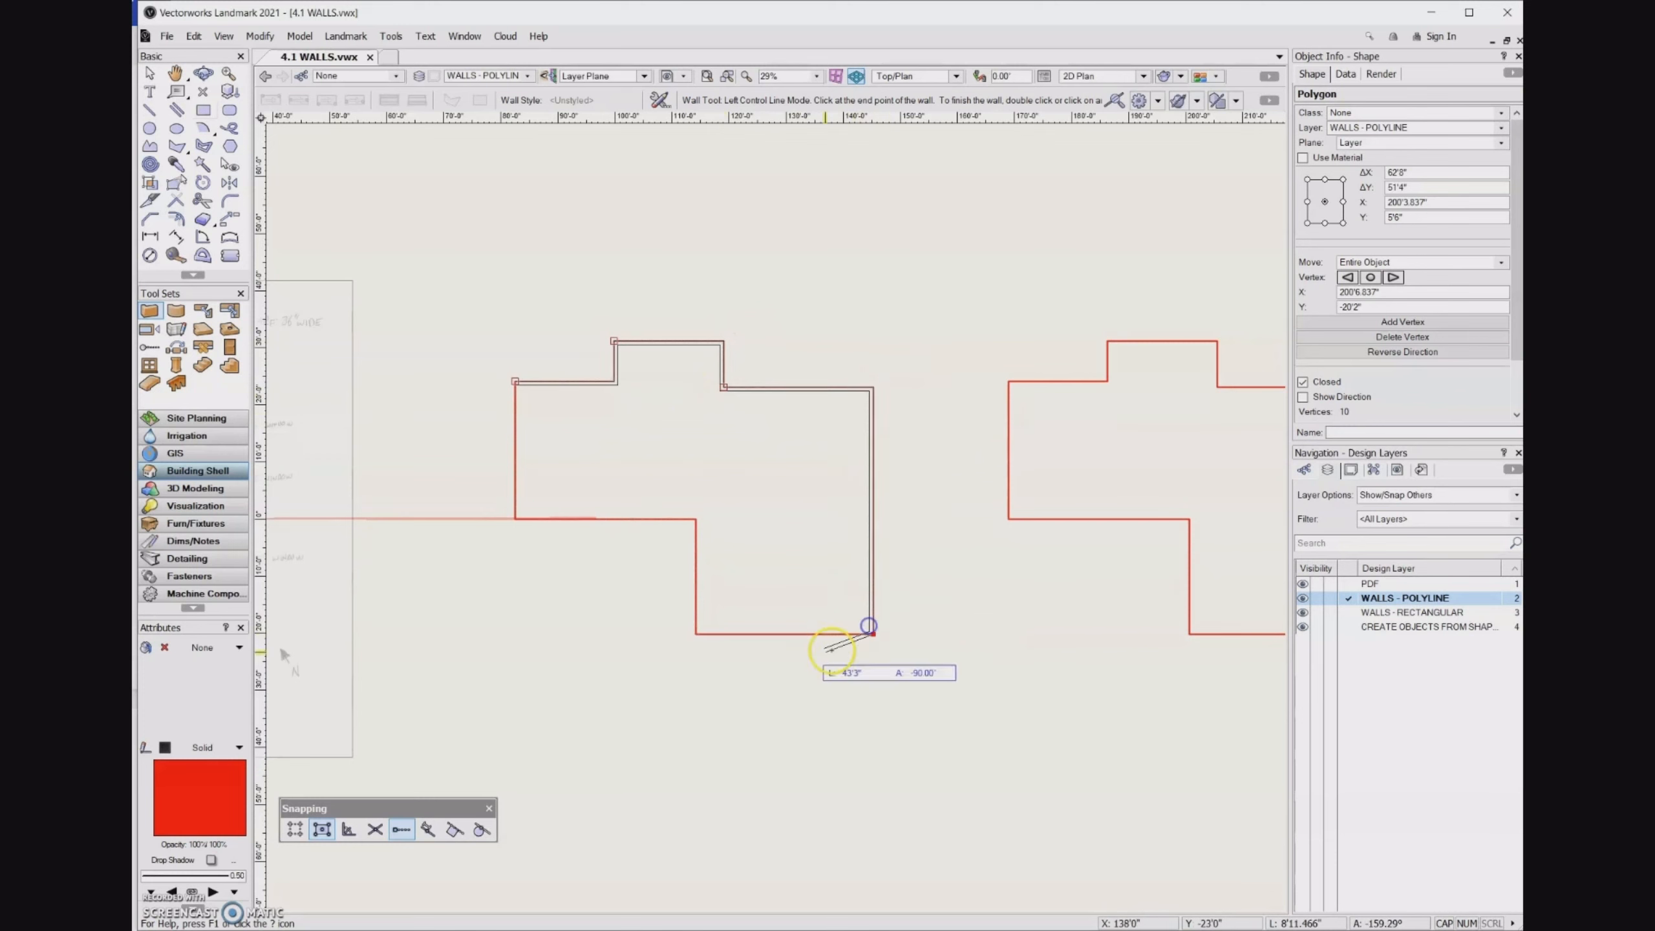
pyautogui.click(696, 632)
pyautogui.click(696, 518)
pyautogui.click(512, 519)
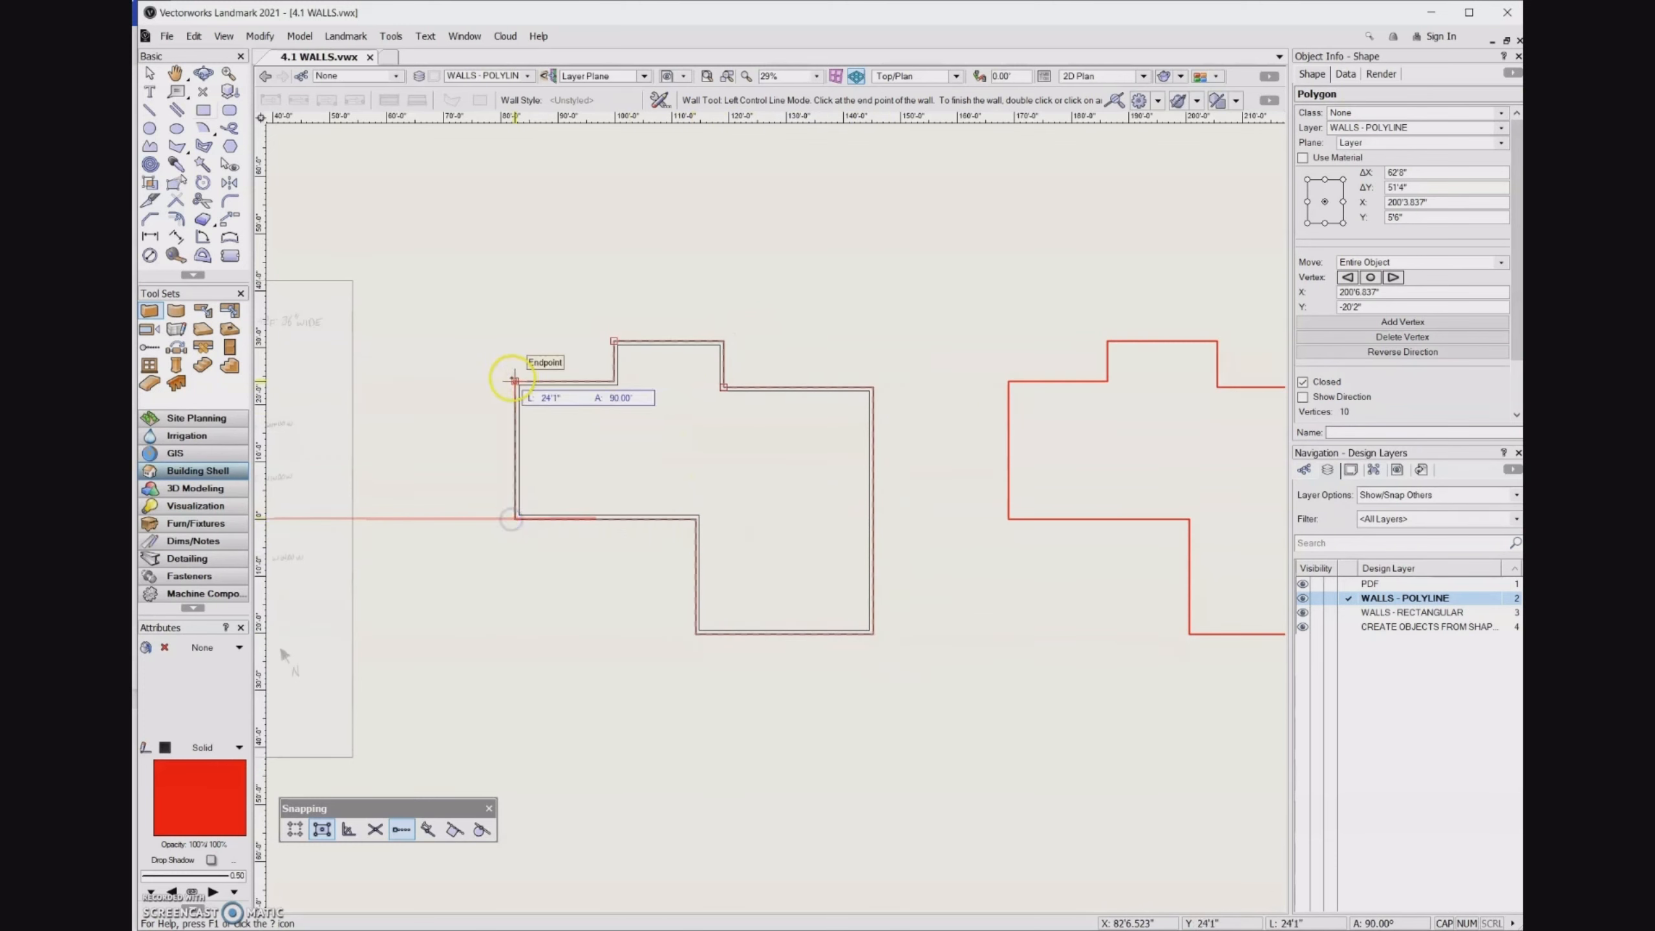
pyautogui.click(514, 382)
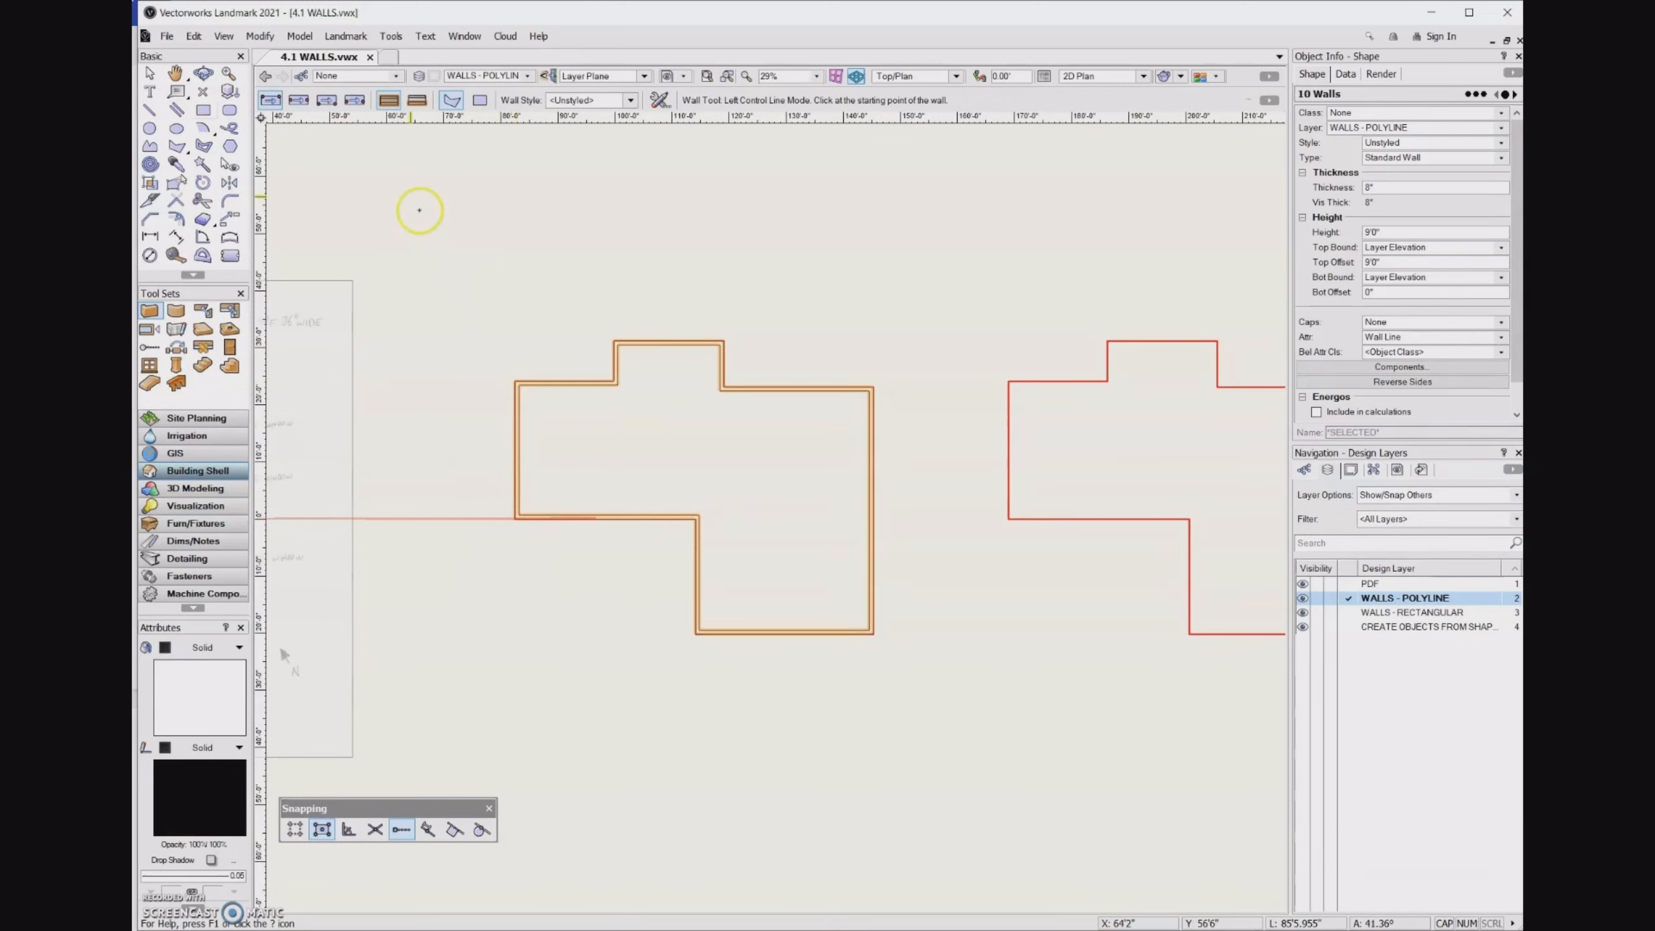
# - Draw walls clockwise along the second red outline in Right Control Line mode, starting and ending at its upper-left corner
pyautogui.click(330, 102)
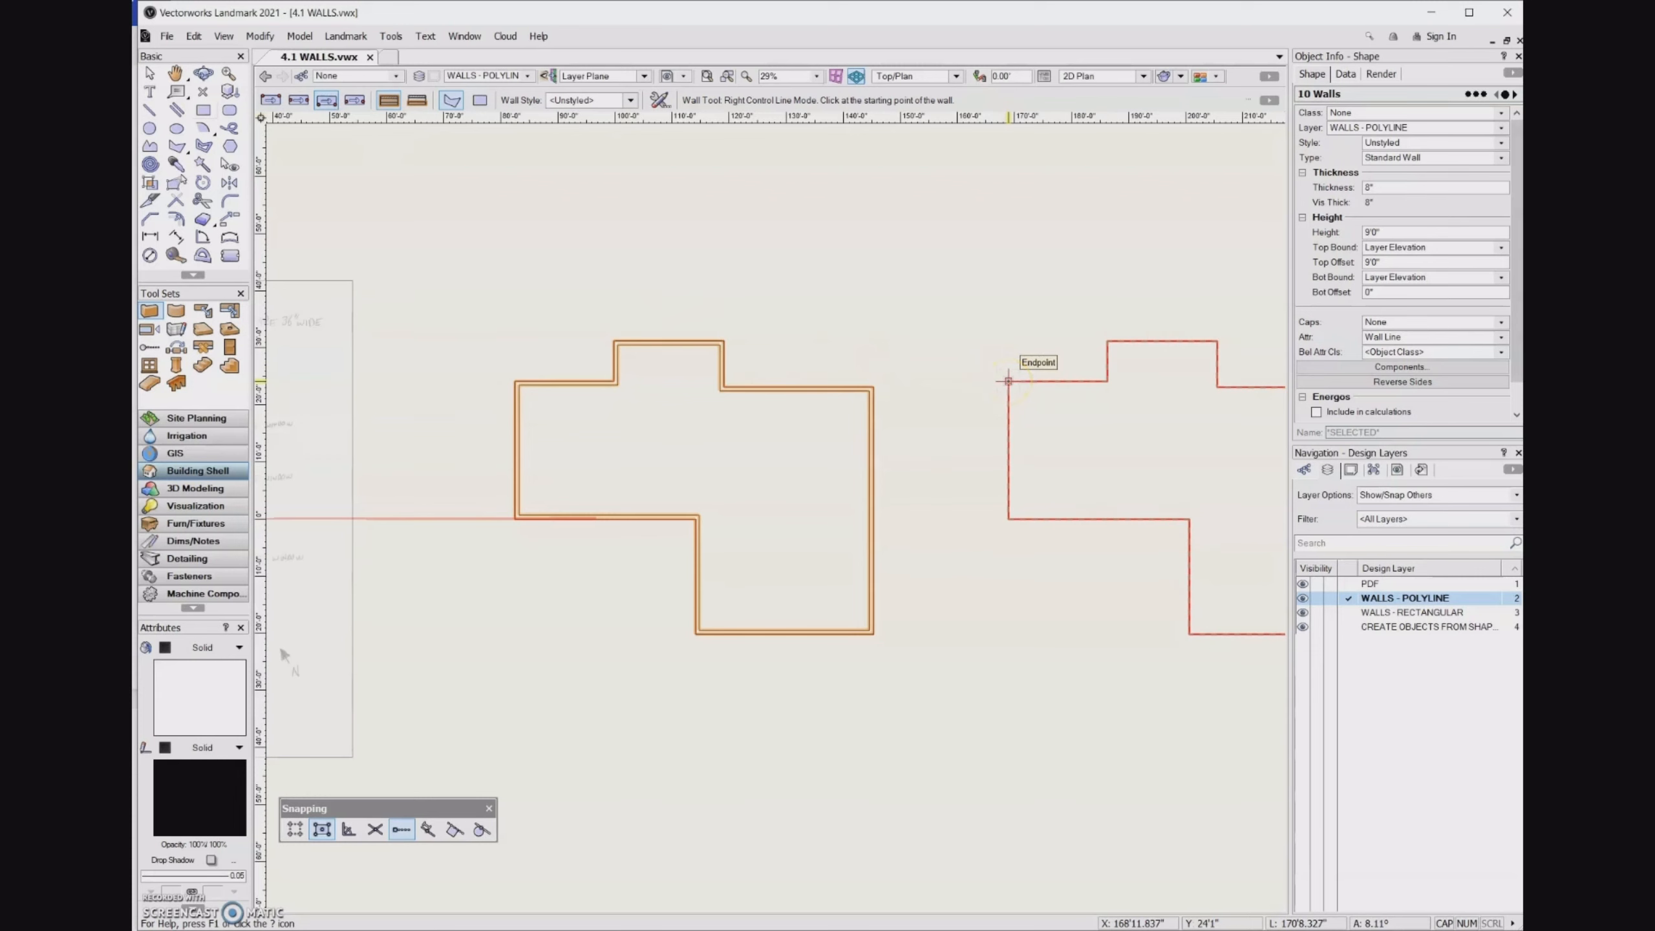
pyautogui.moveTo(1012, 372); pyautogui.dragTo(672, 364)
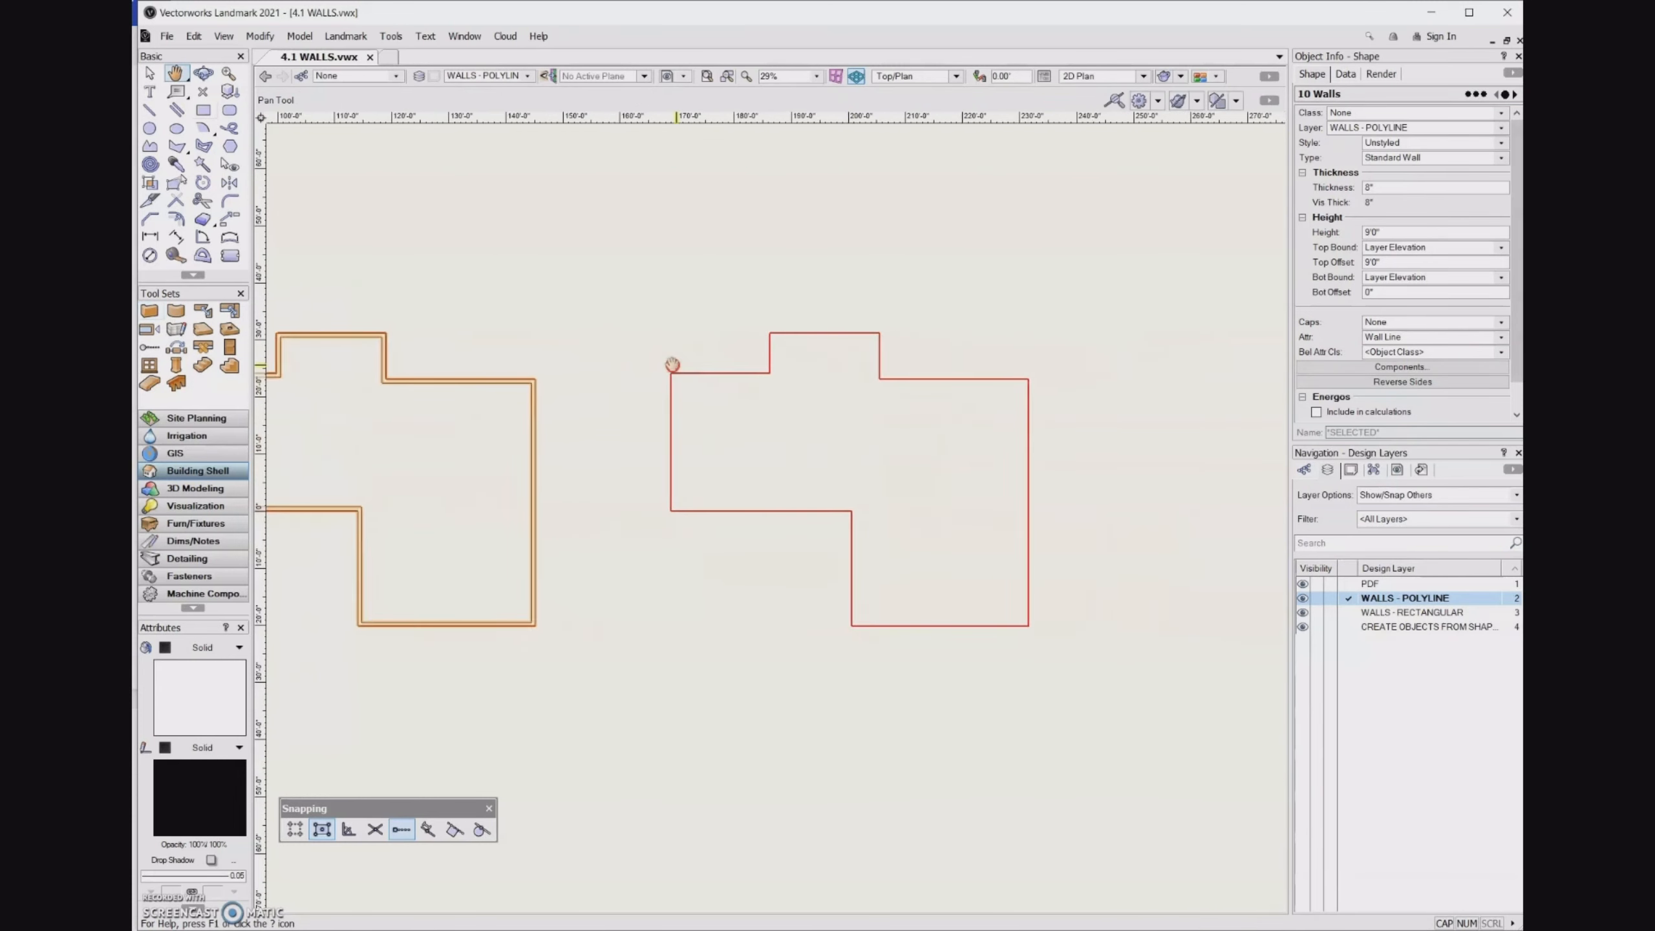
pyautogui.press('9')
pyautogui.click(666, 373)
pyautogui.click(766, 373)
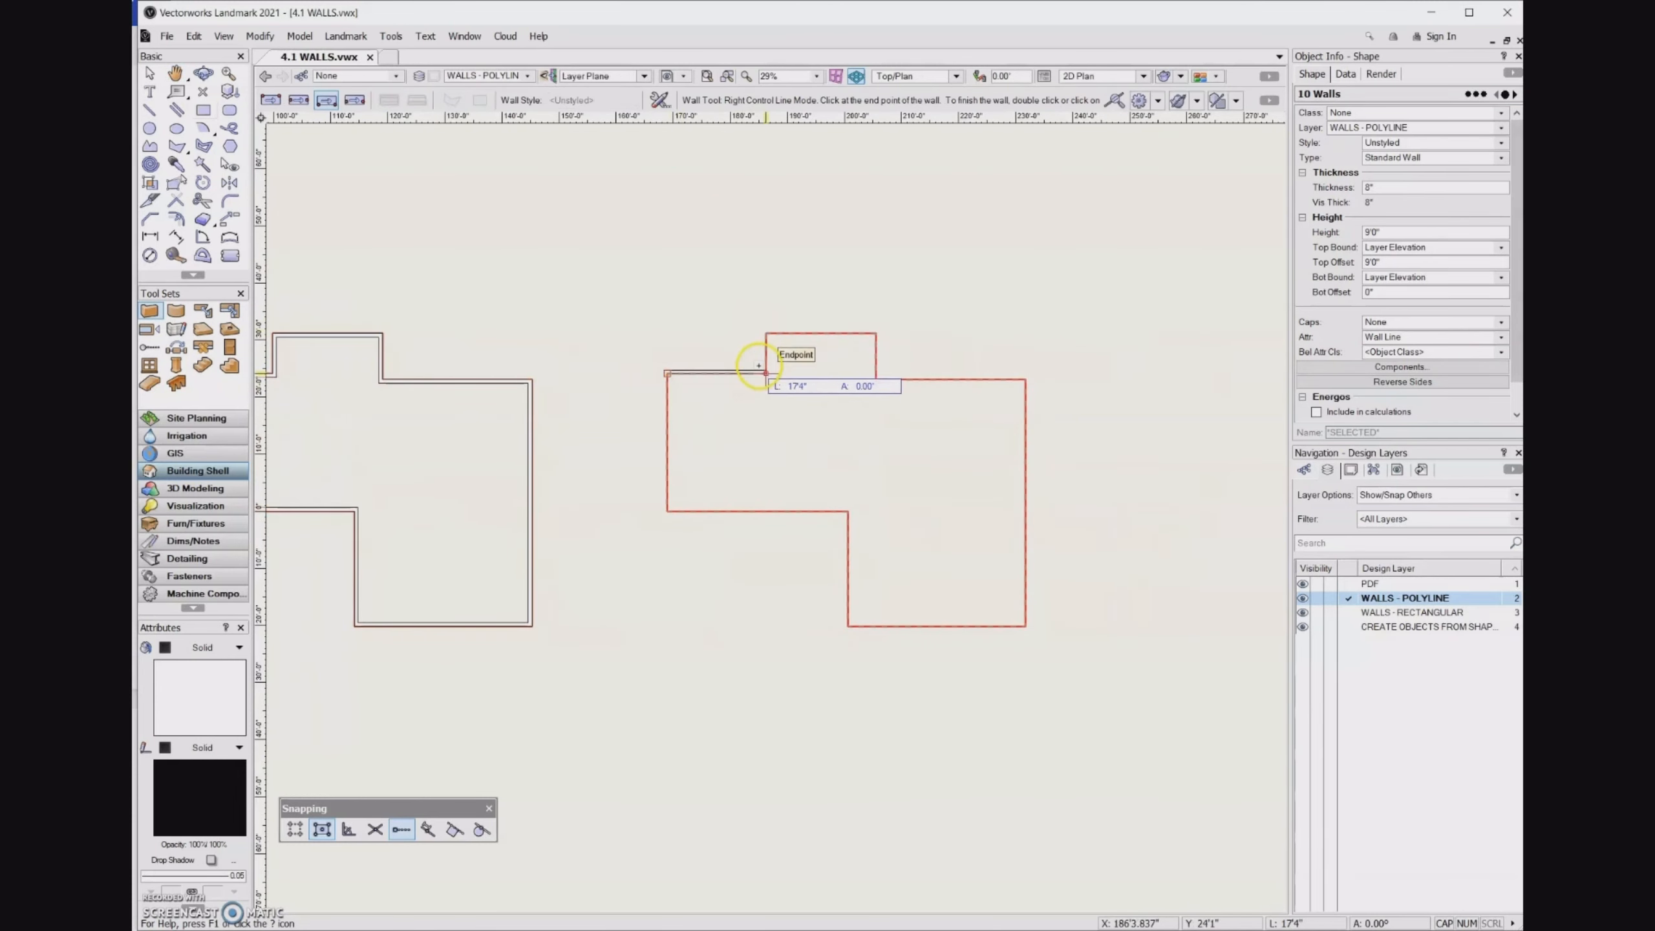
pyautogui.click(766, 332)
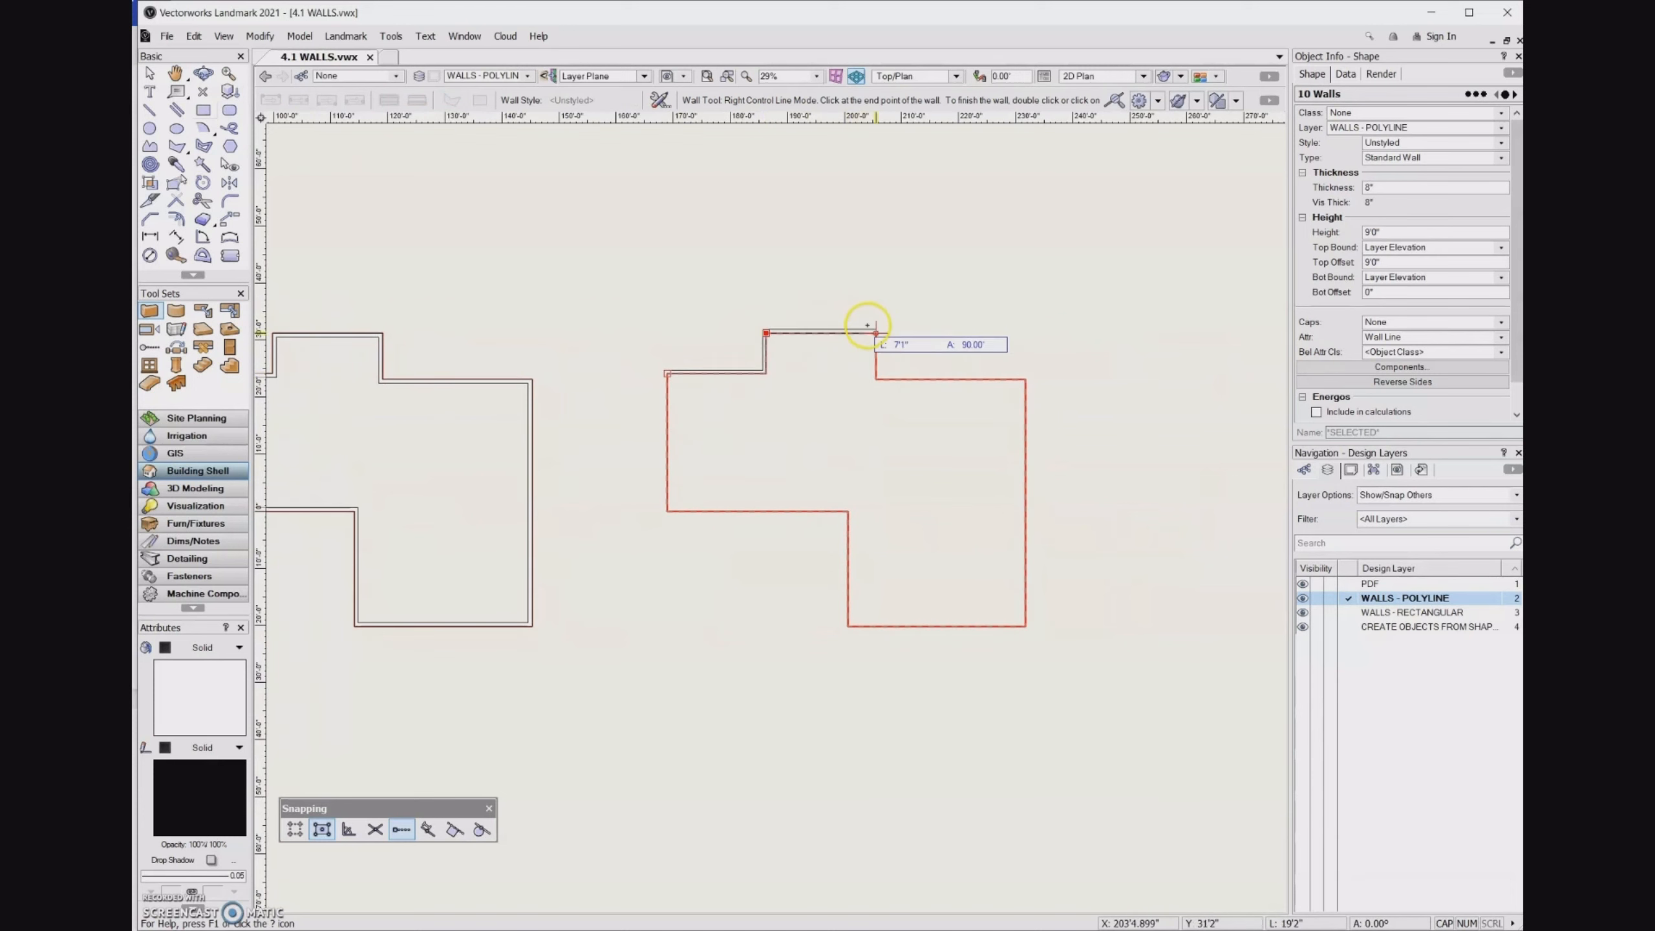
pyautogui.click(878, 333)
pyautogui.click(879, 380)
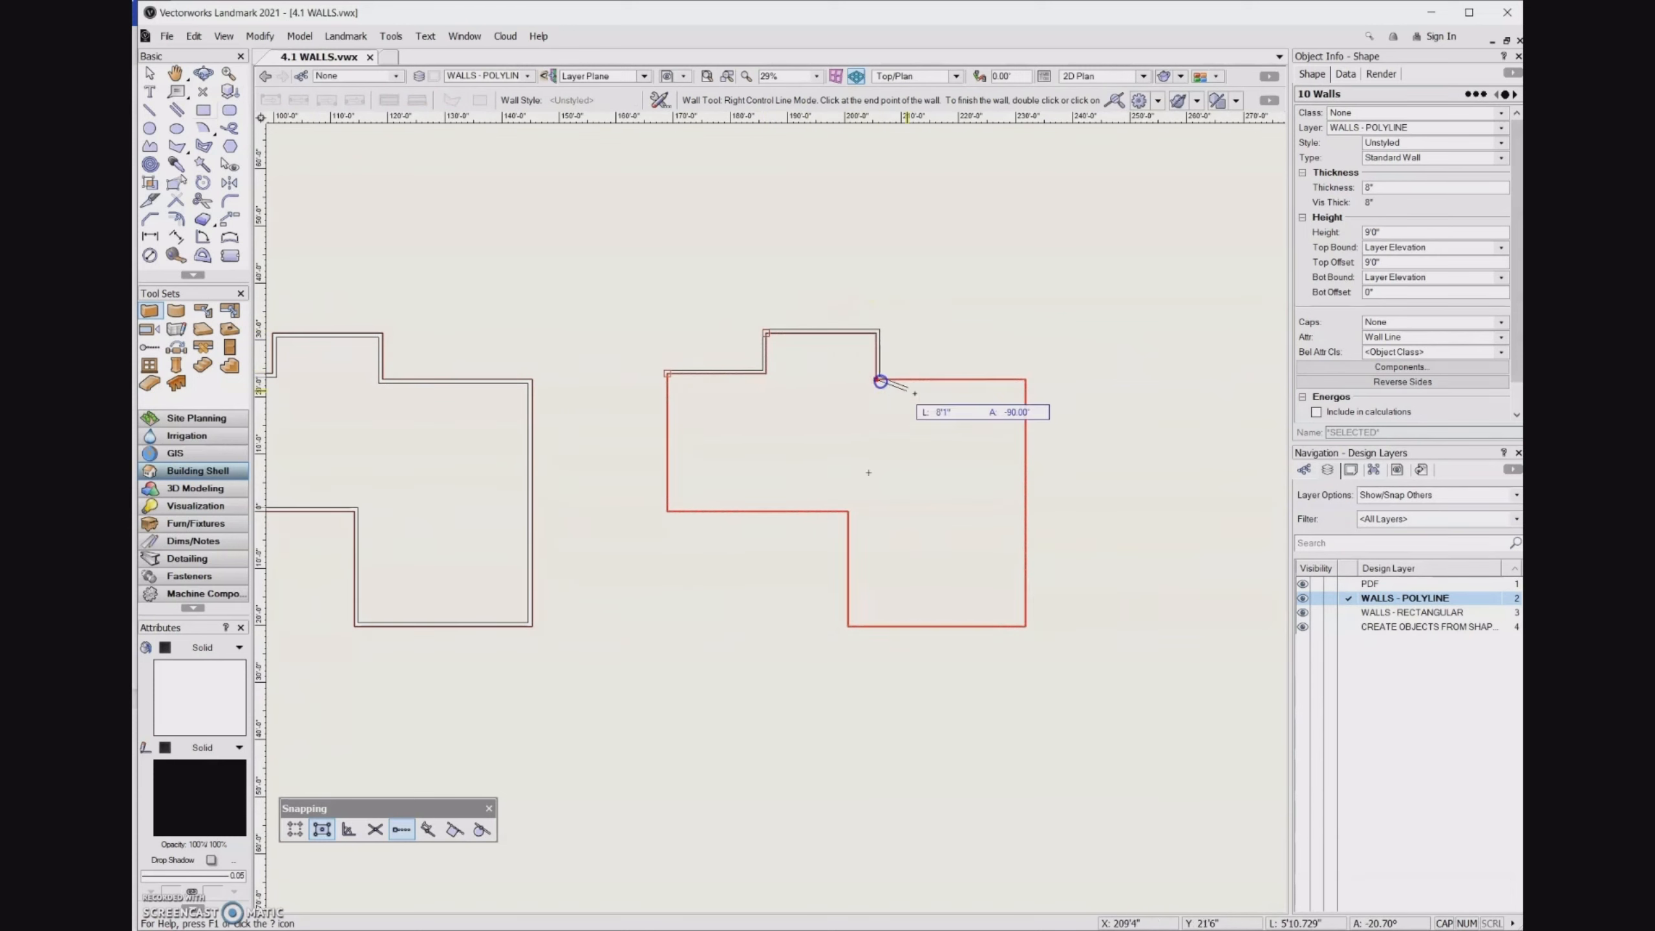
pyautogui.click(1026, 380)
pyautogui.click(1028, 627)
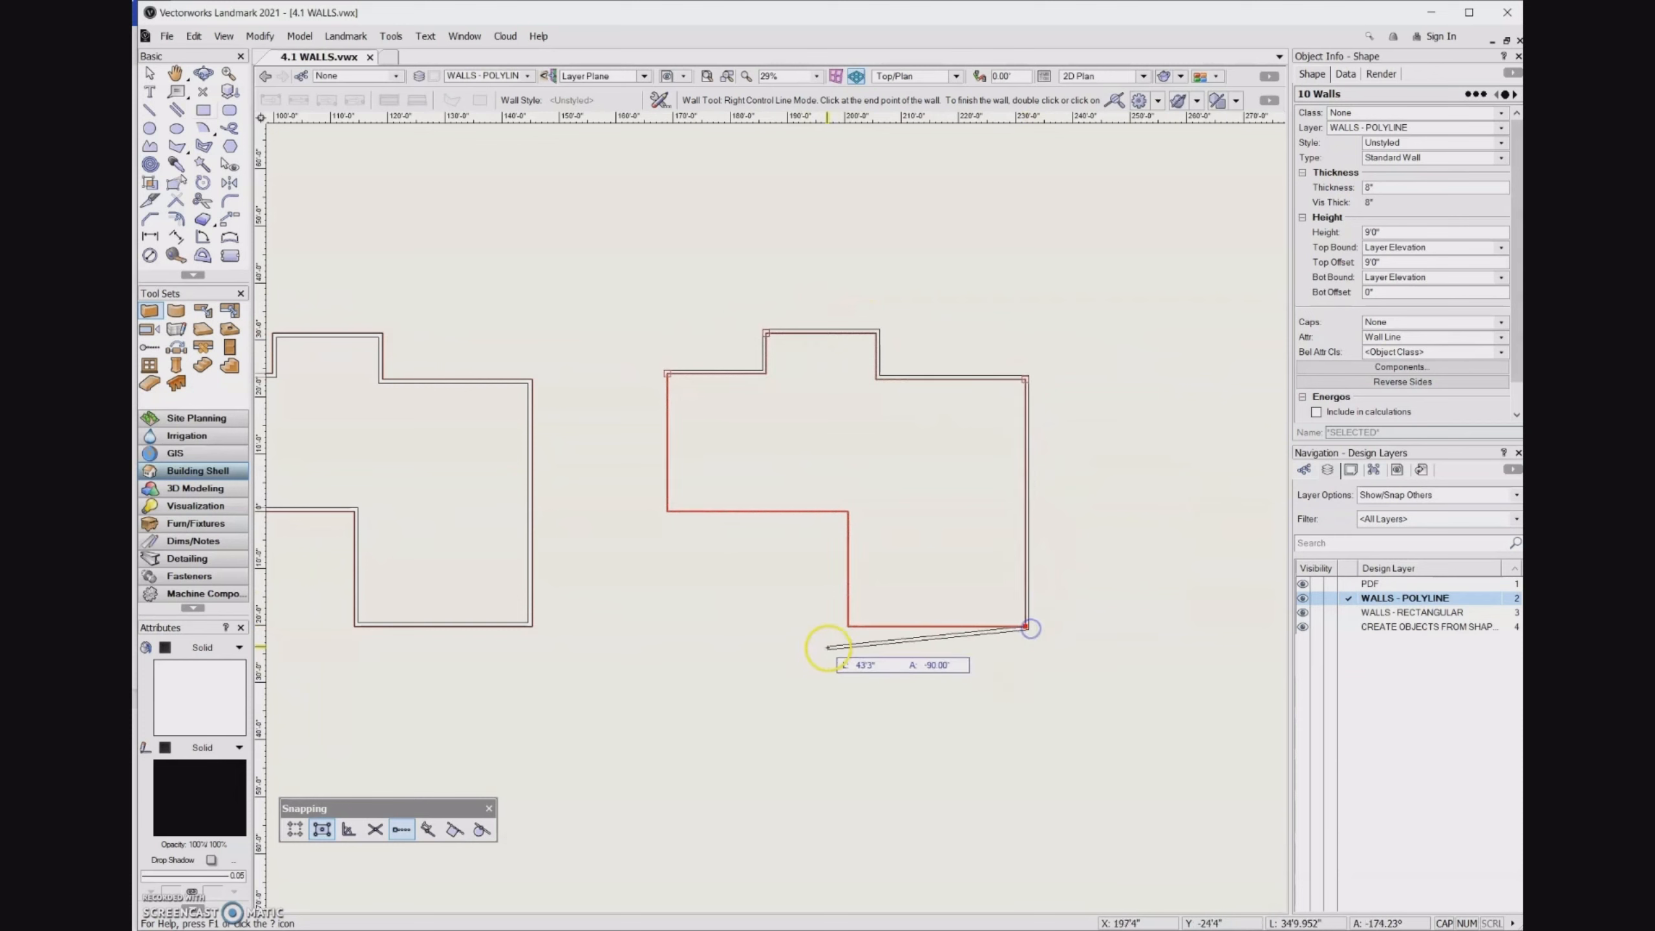
pyautogui.click(846, 626)
pyautogui.click(846, 511)
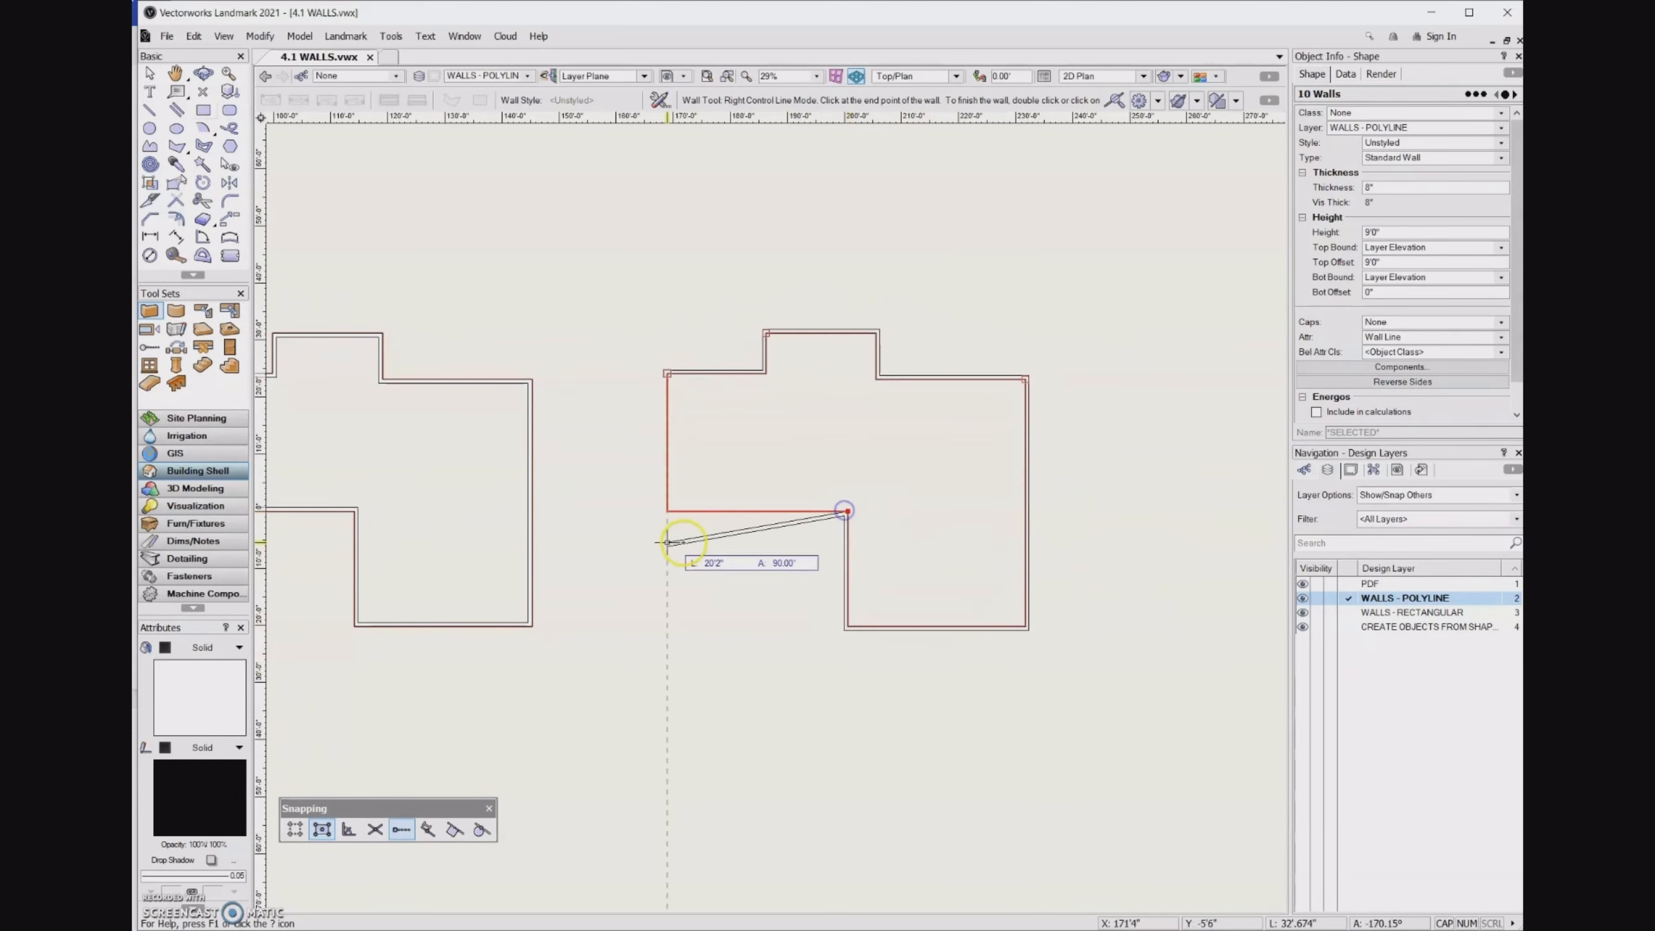
pyautogui.click(667, 511)
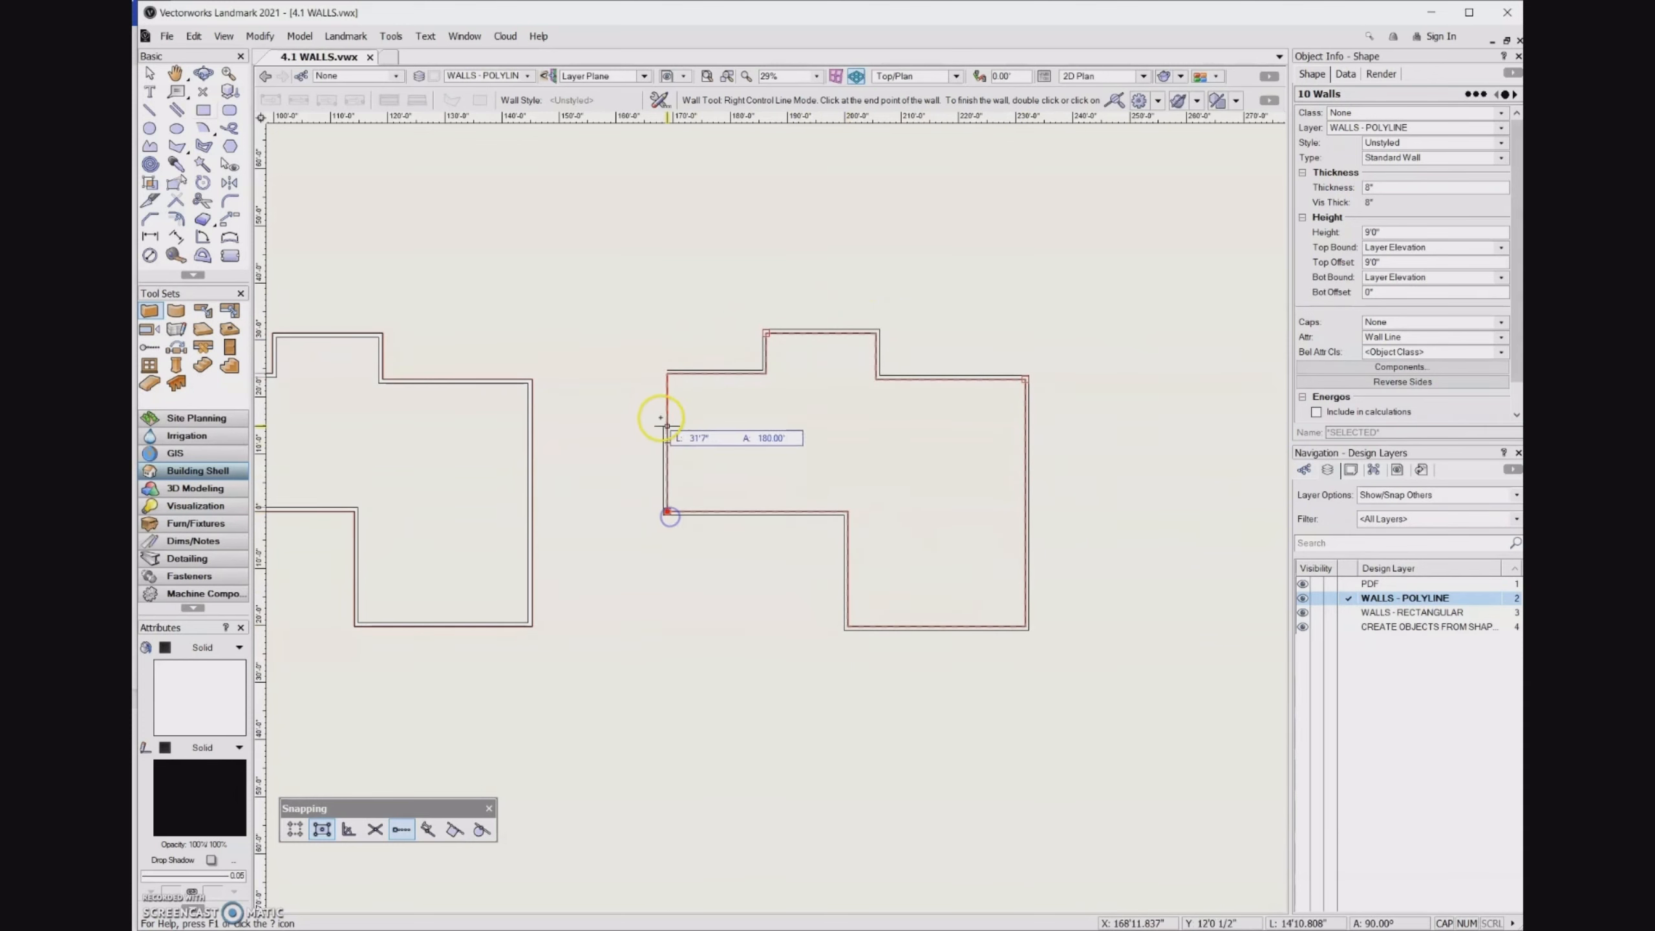
pyautogui.click(665, 369)
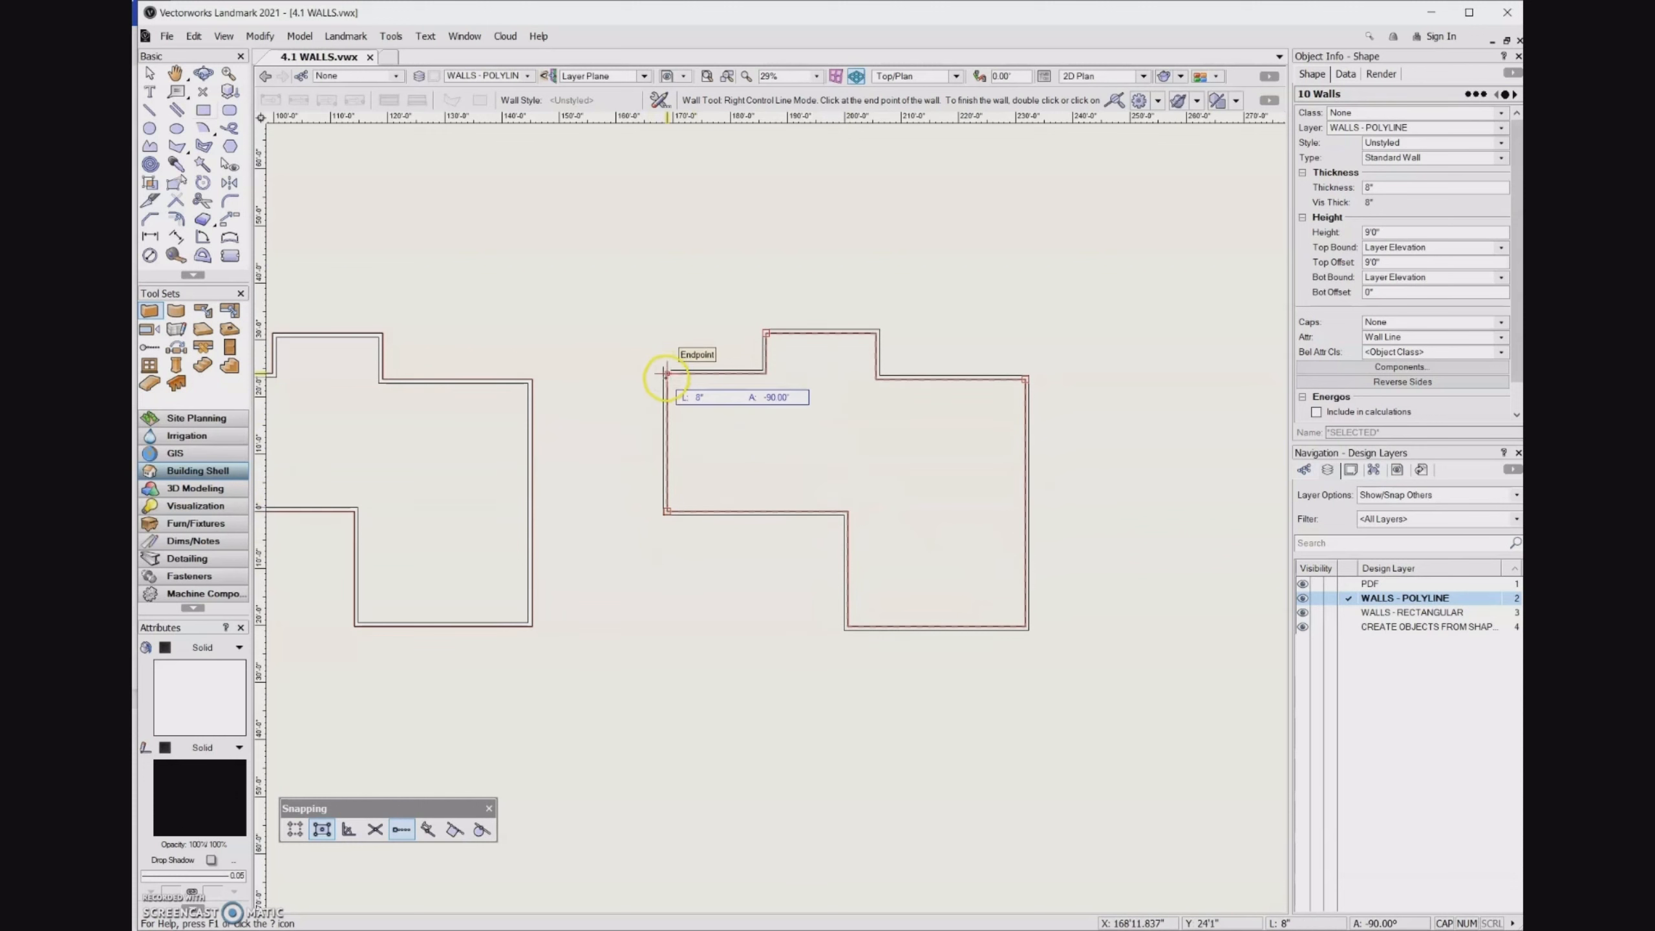
# - Redraw the last two walls through the second outline's lower-left corner and close the loop at its starting corner
pyautogui.scroll(3, 664, 369)
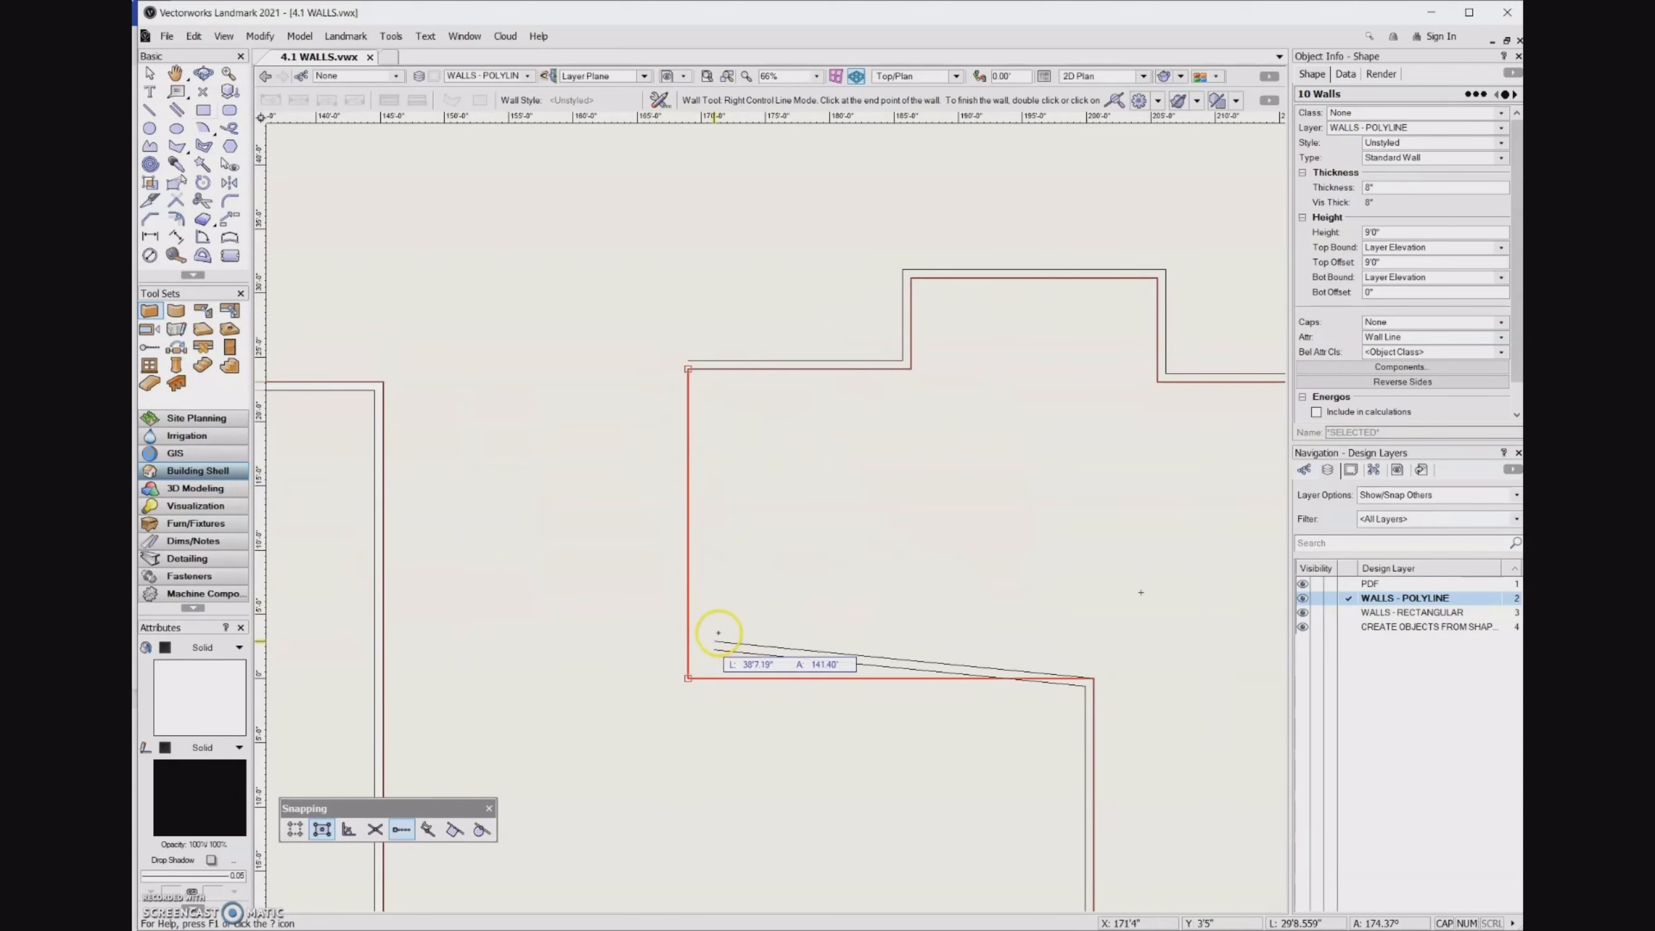
pyautogui.click(687, 678)
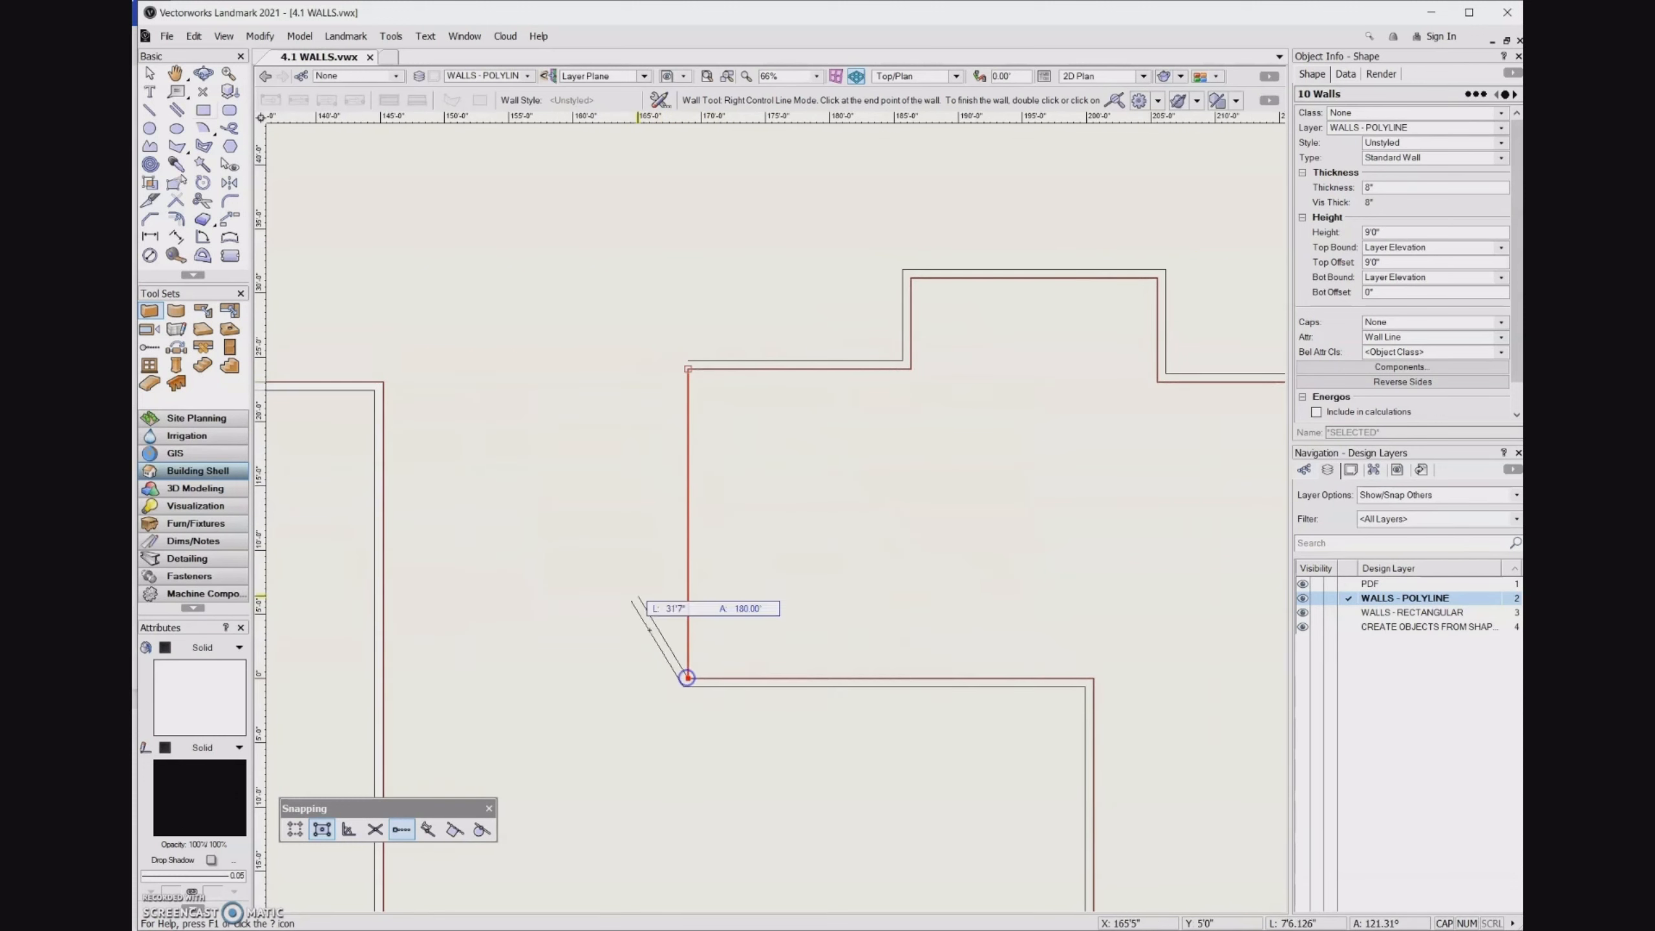
pyautogui.click(689, 370)
pyautogui.press('Escape')
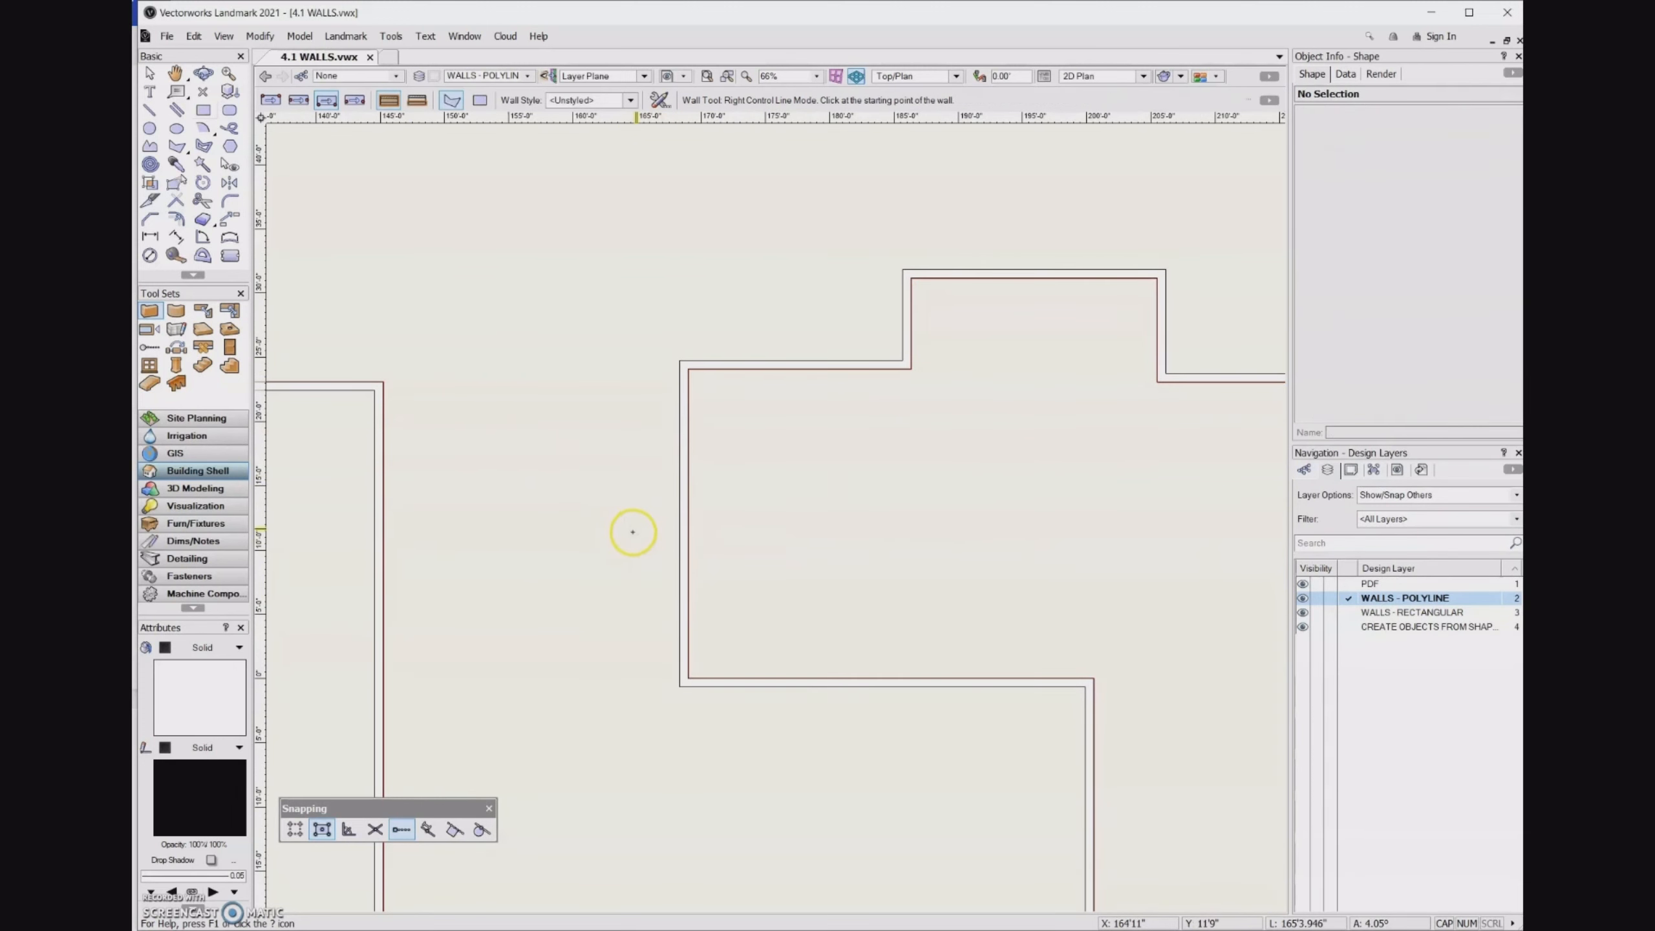
# - Dimension the outer width of the first wall loop's north projection, placing the dimension line about 7'10" above it
pyautogui.scroll(-4, 691, 473)
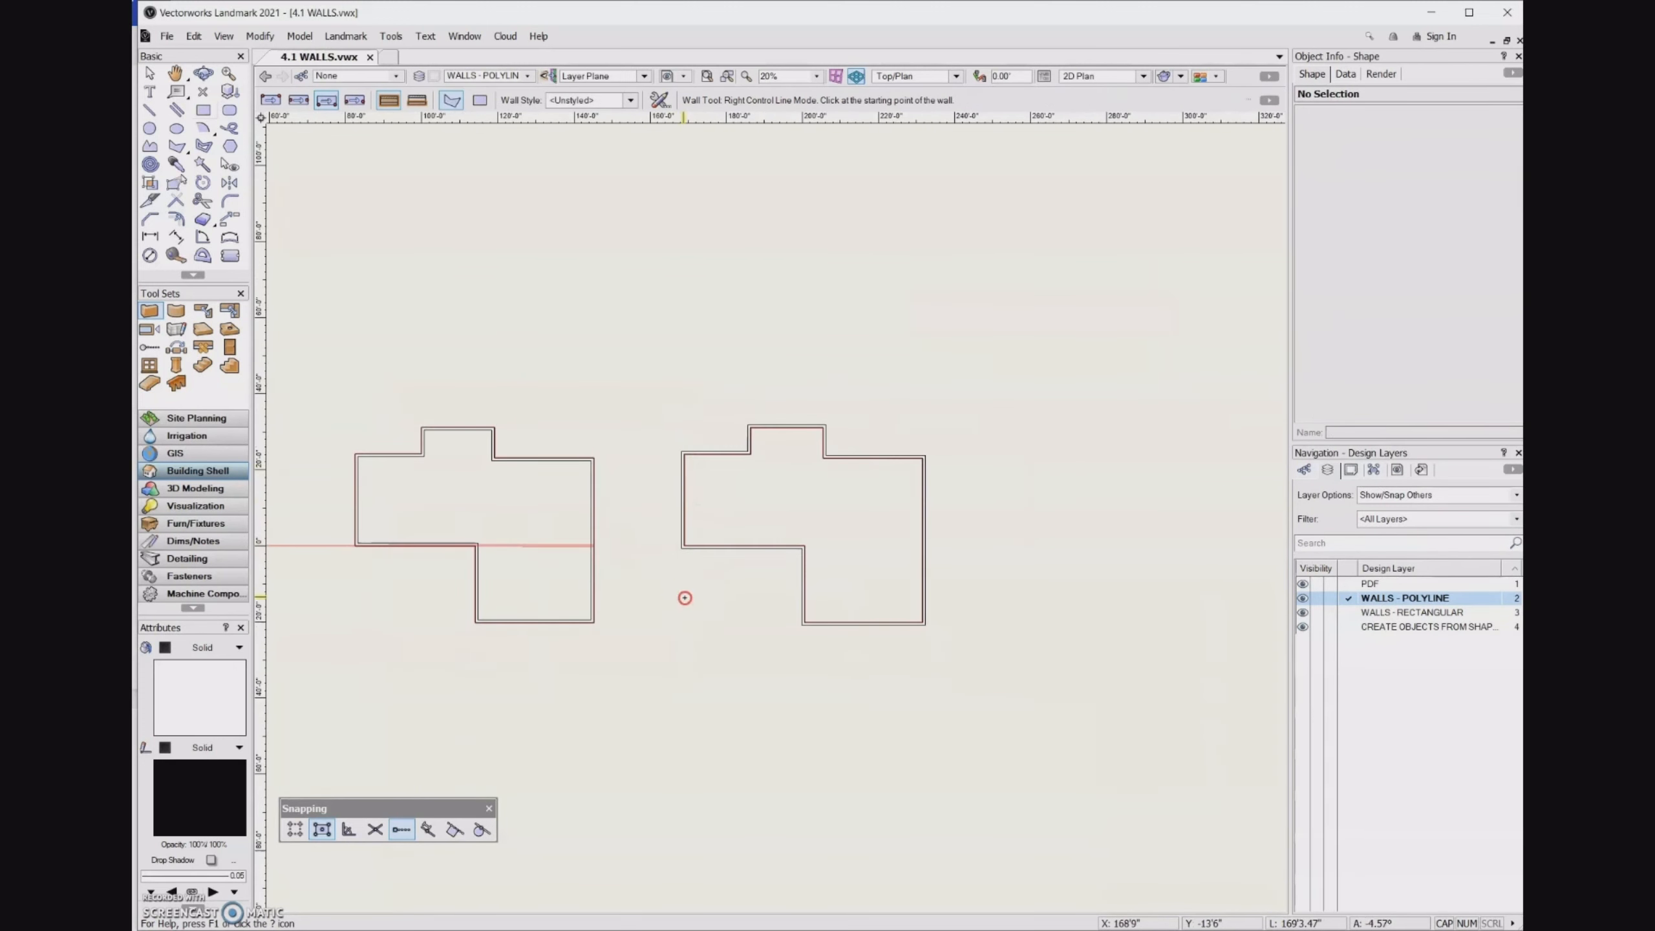
pyautogui.moveTo(682, 597); pyautogui.dragTo(859, 612, button='middle')
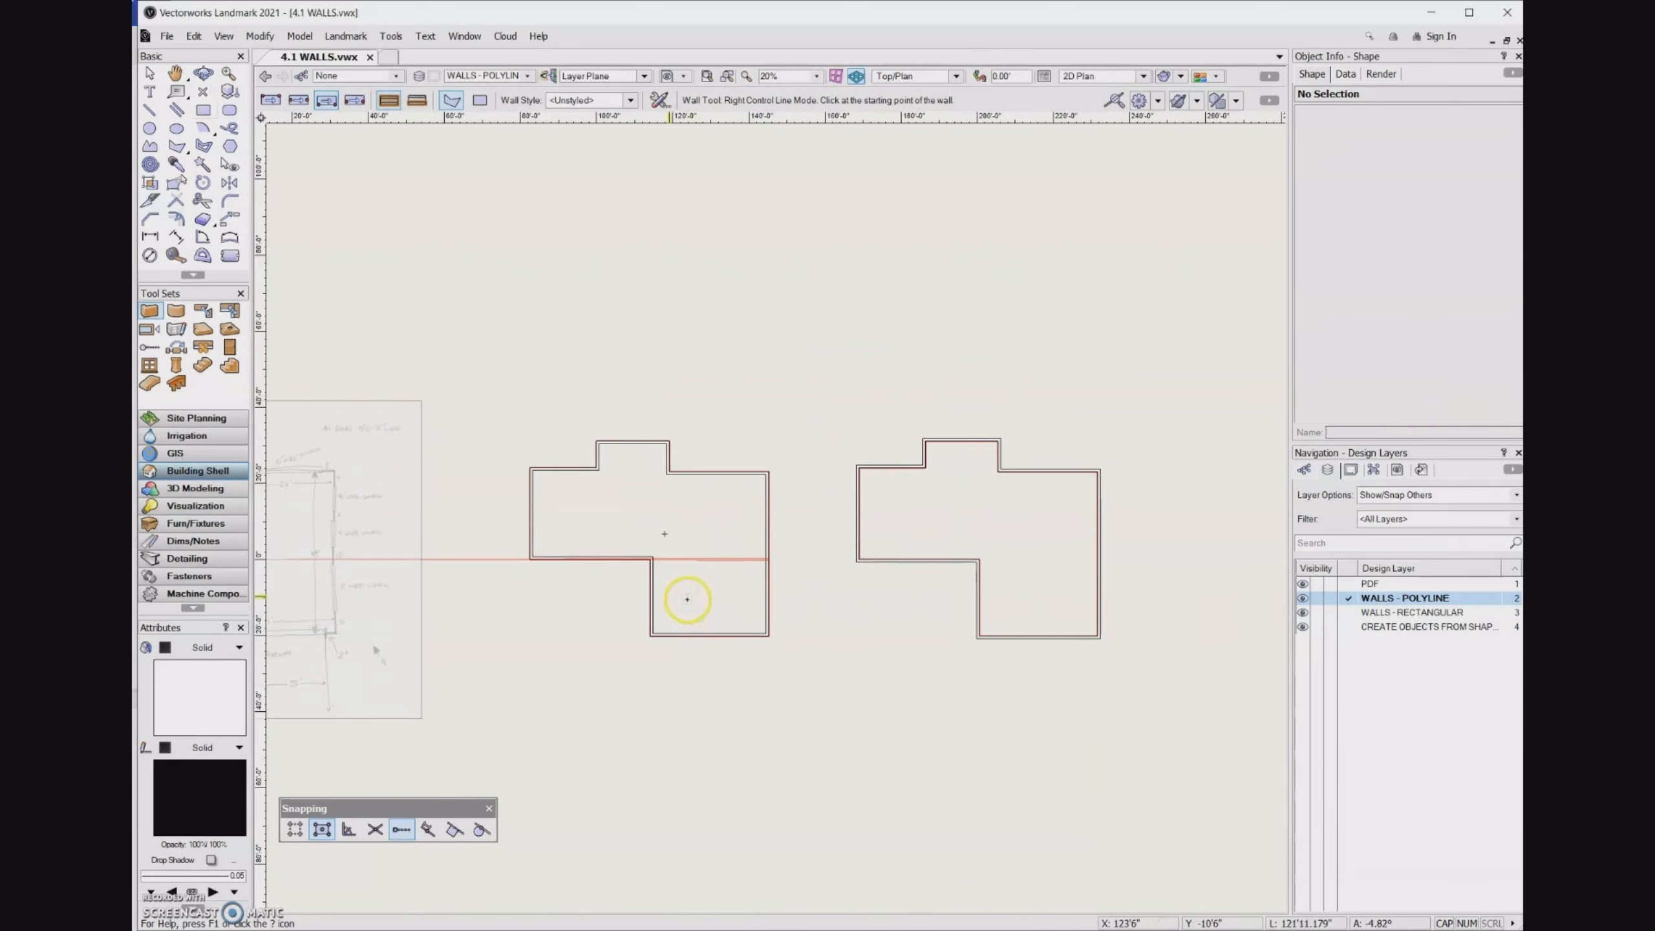
pyautogui.click(150, 236)
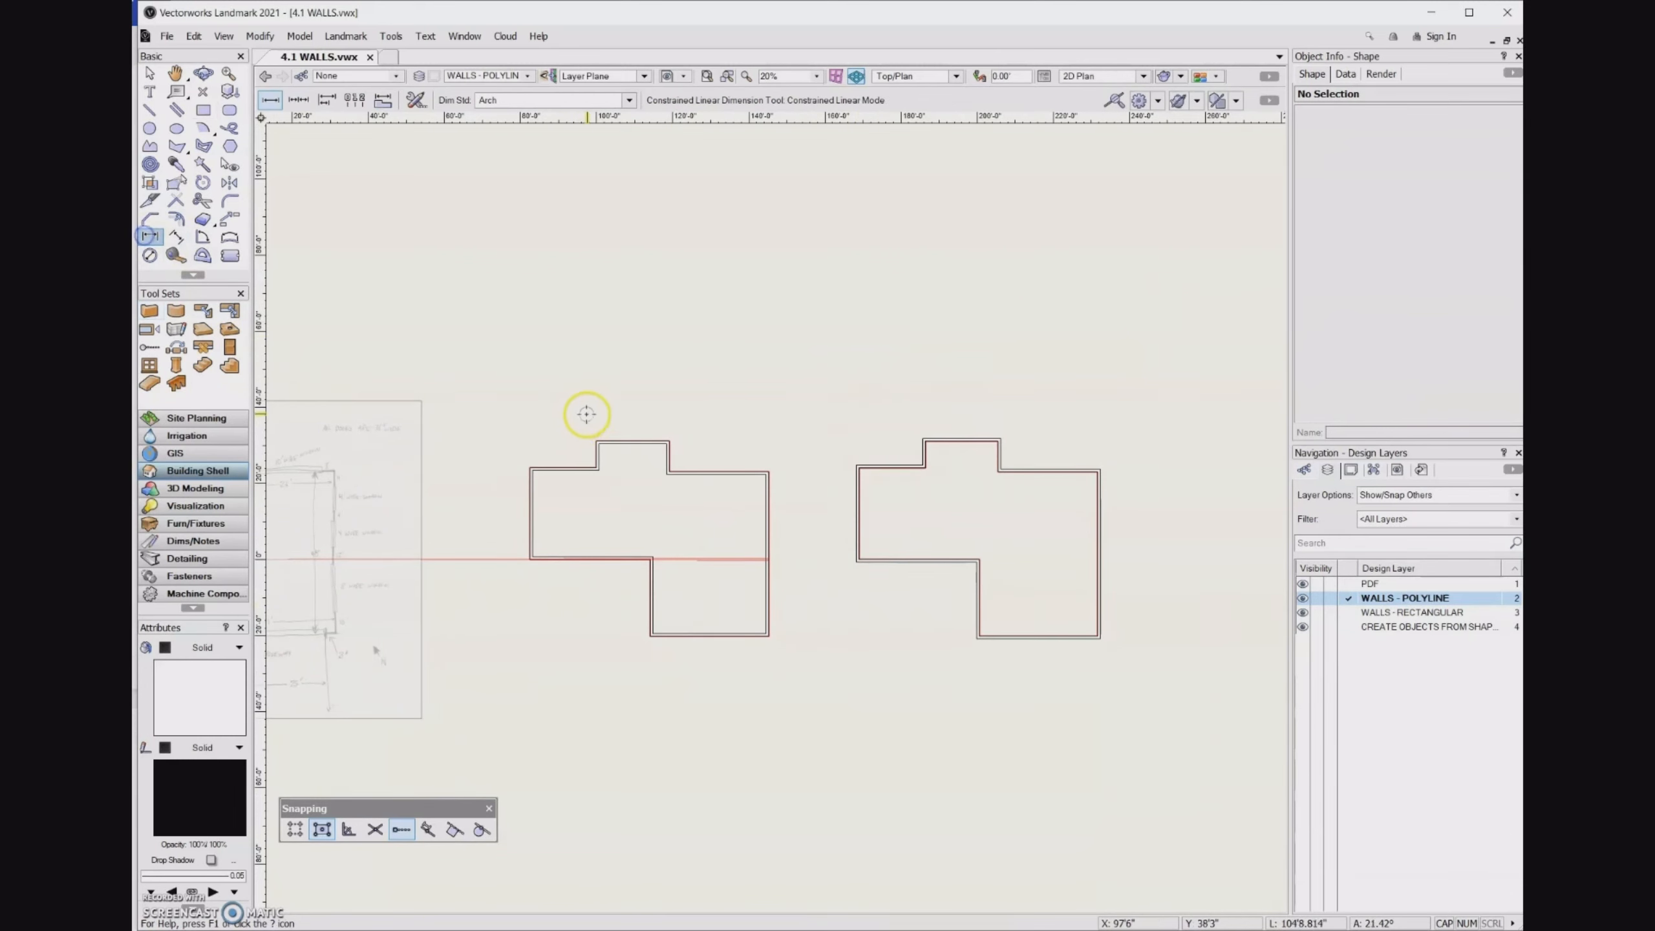
pyautogui.click(669, 441)
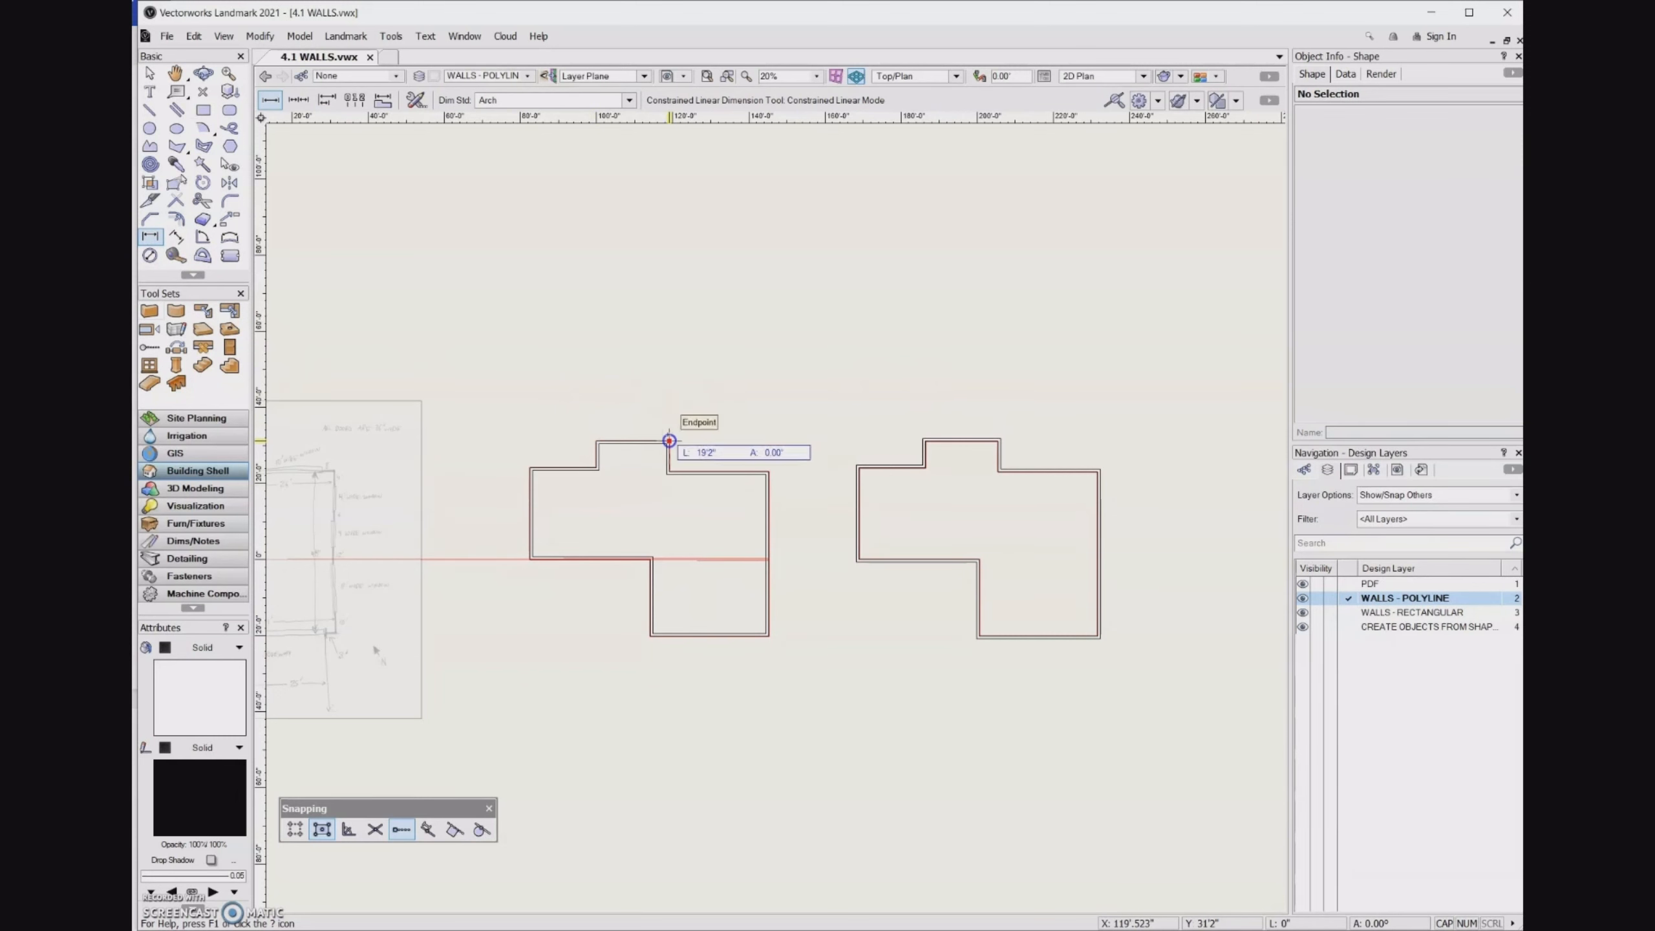
pyautogui.click(670, 411)
pyautogui.scroll(4, 607, 459)
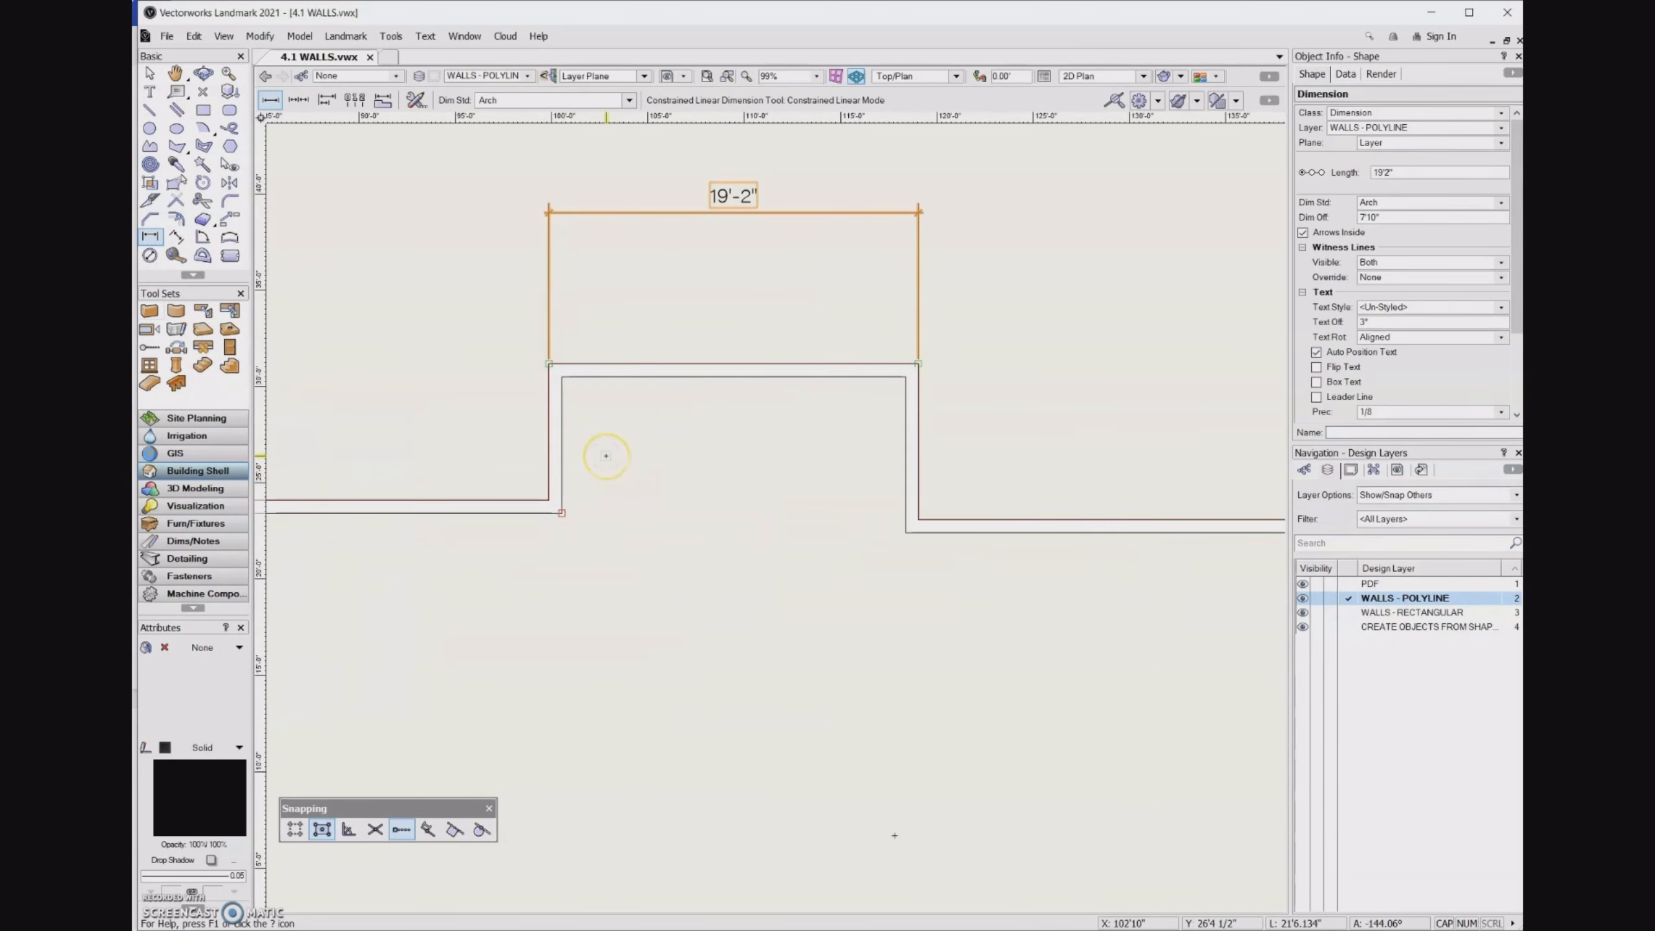
# - Dimension the outer width of the second wall loop's north projection, placing the dimension line about 9'4" above it
pyautogui.scroll(-6, 605, 456)
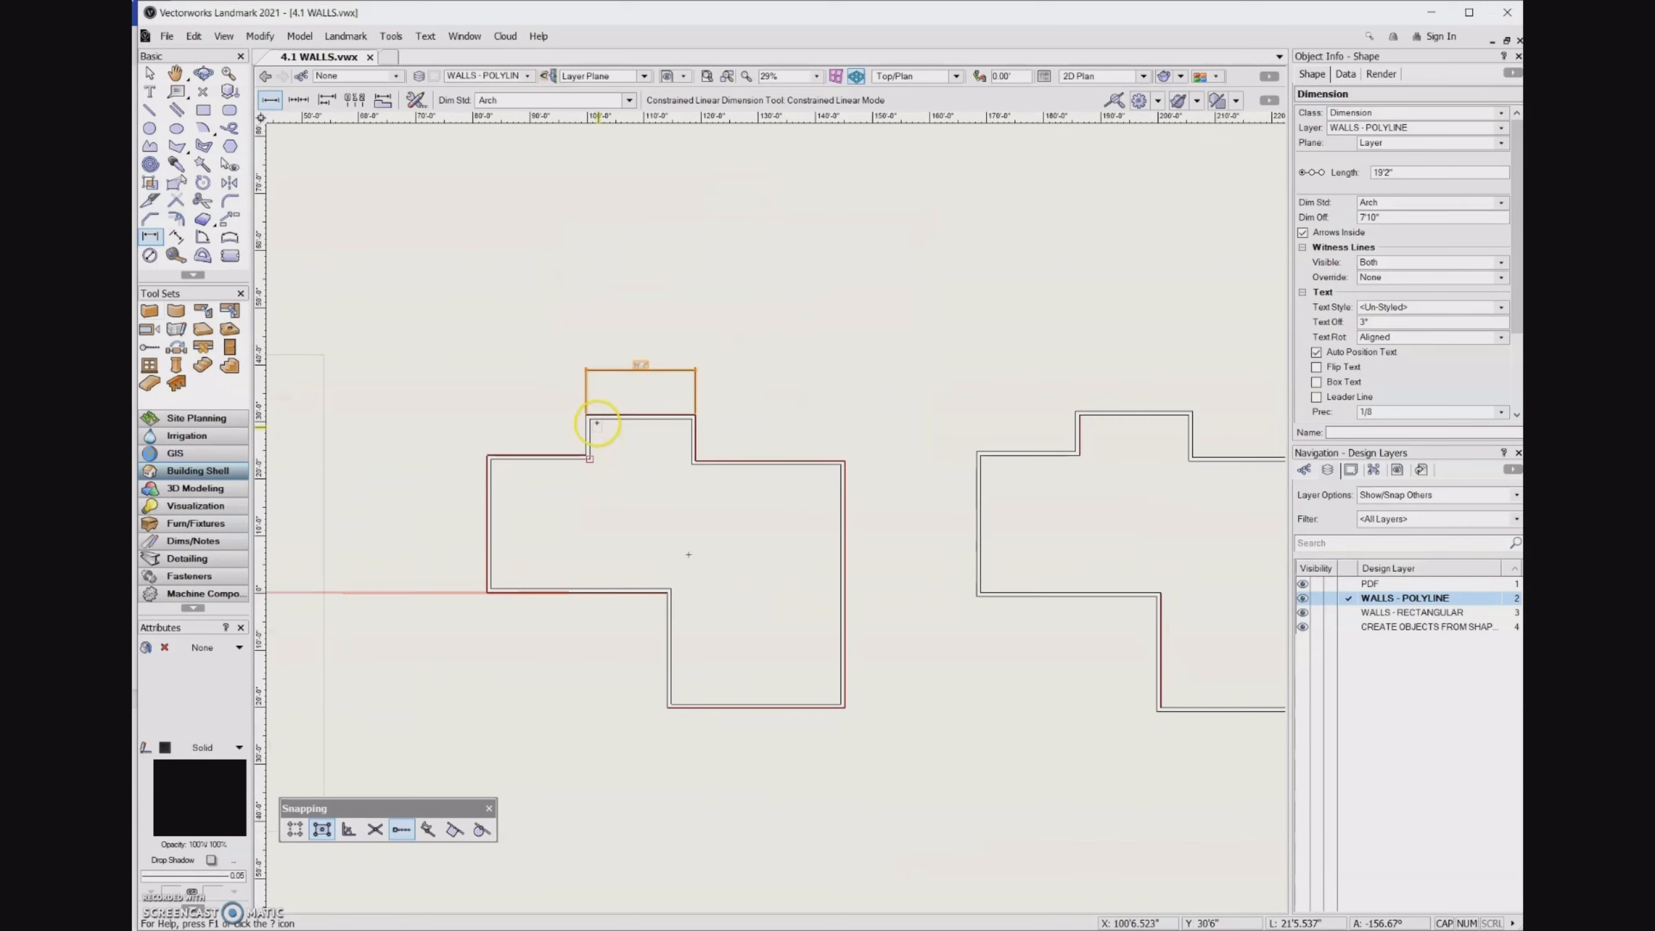
pyautogui.press('h')
pyautogui.moveTo(1208, 436); pyautogui.dragTo(863, 456)
pyautogui.moveTo(863, 456); pyautogui.dragTo(705, 471, button='middle')
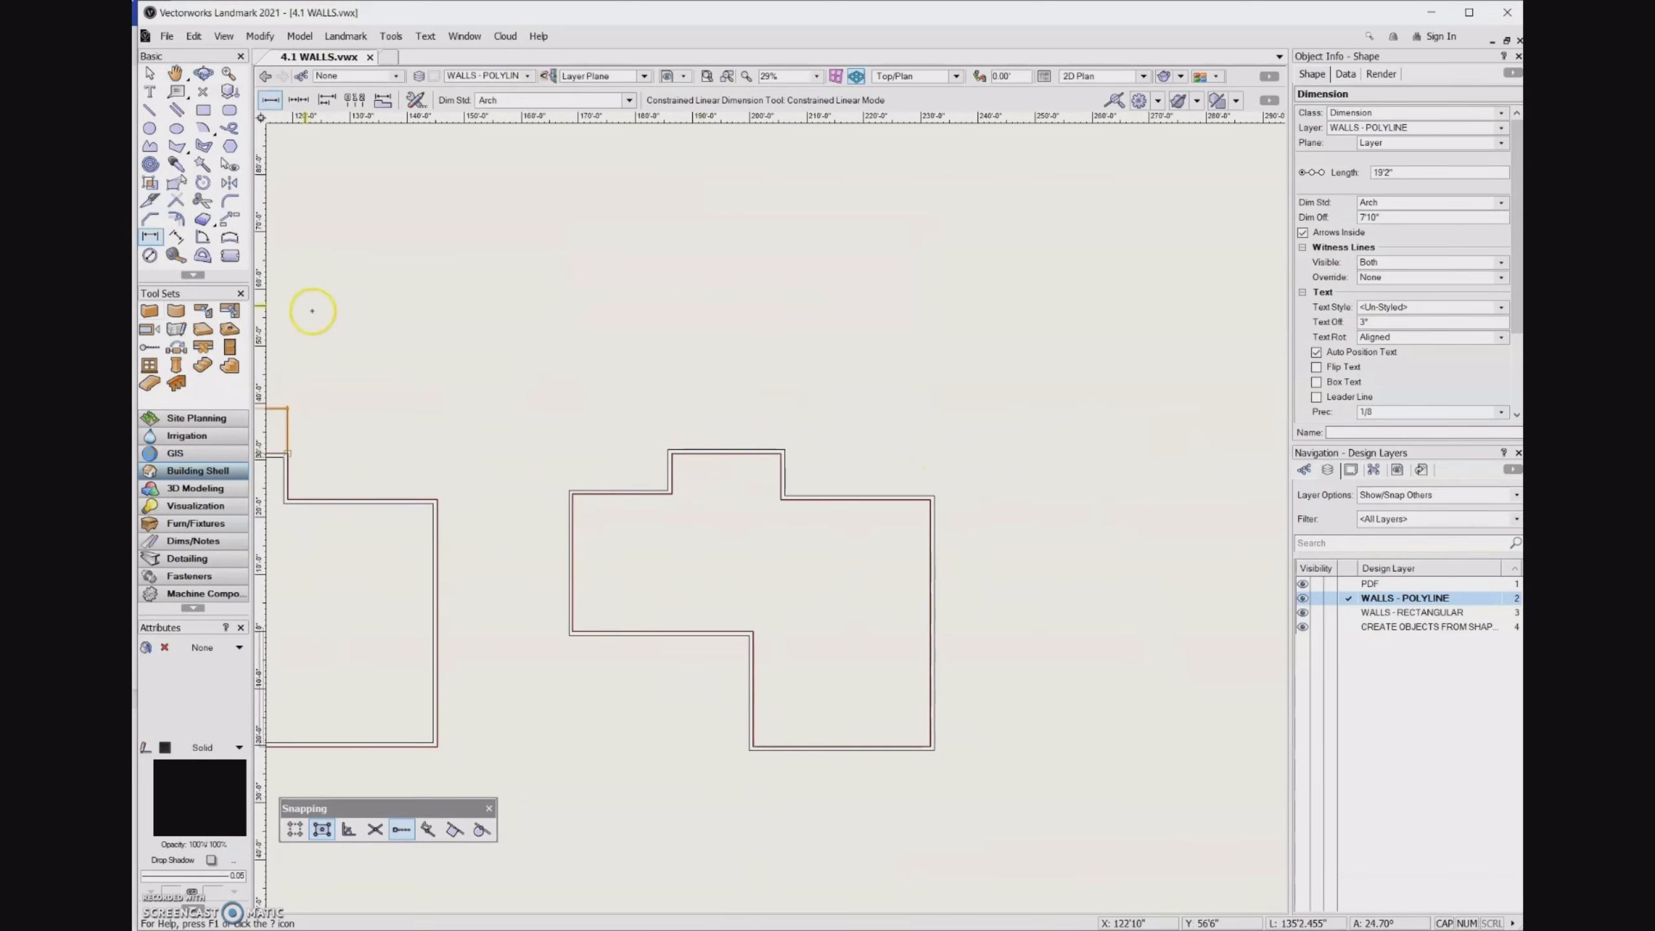
pyautogui.click(666, 449)
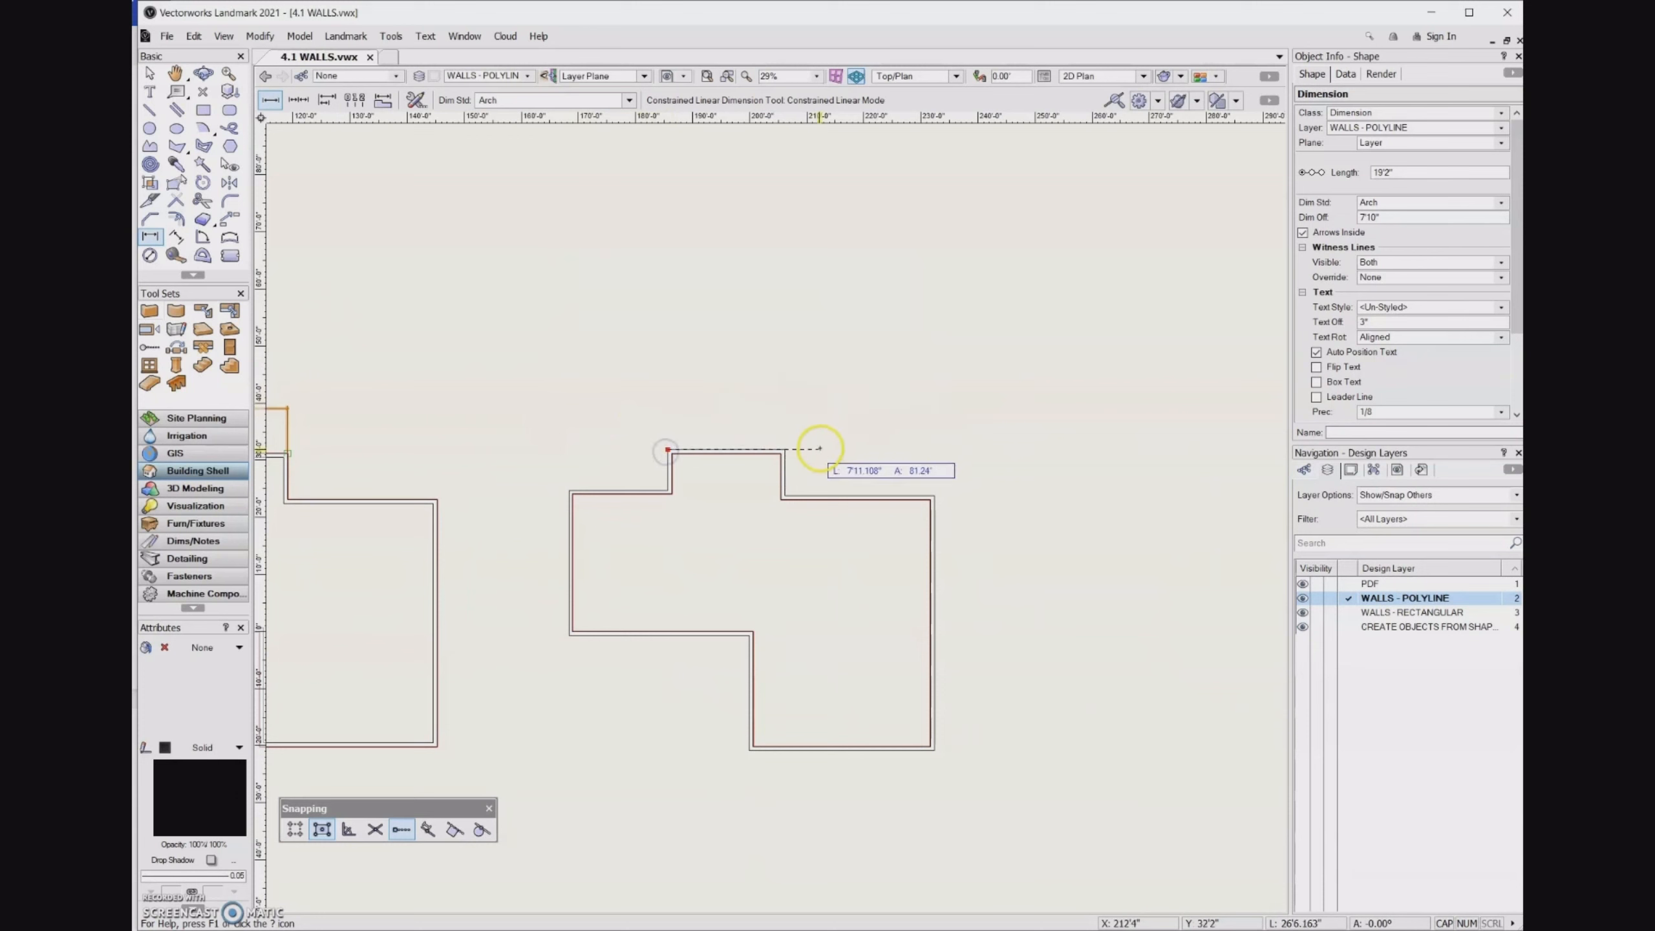
pyautogui.click(784, 450)
pyautogui.click(790, 386)
pyautogui.scroll(6, 724, 386)
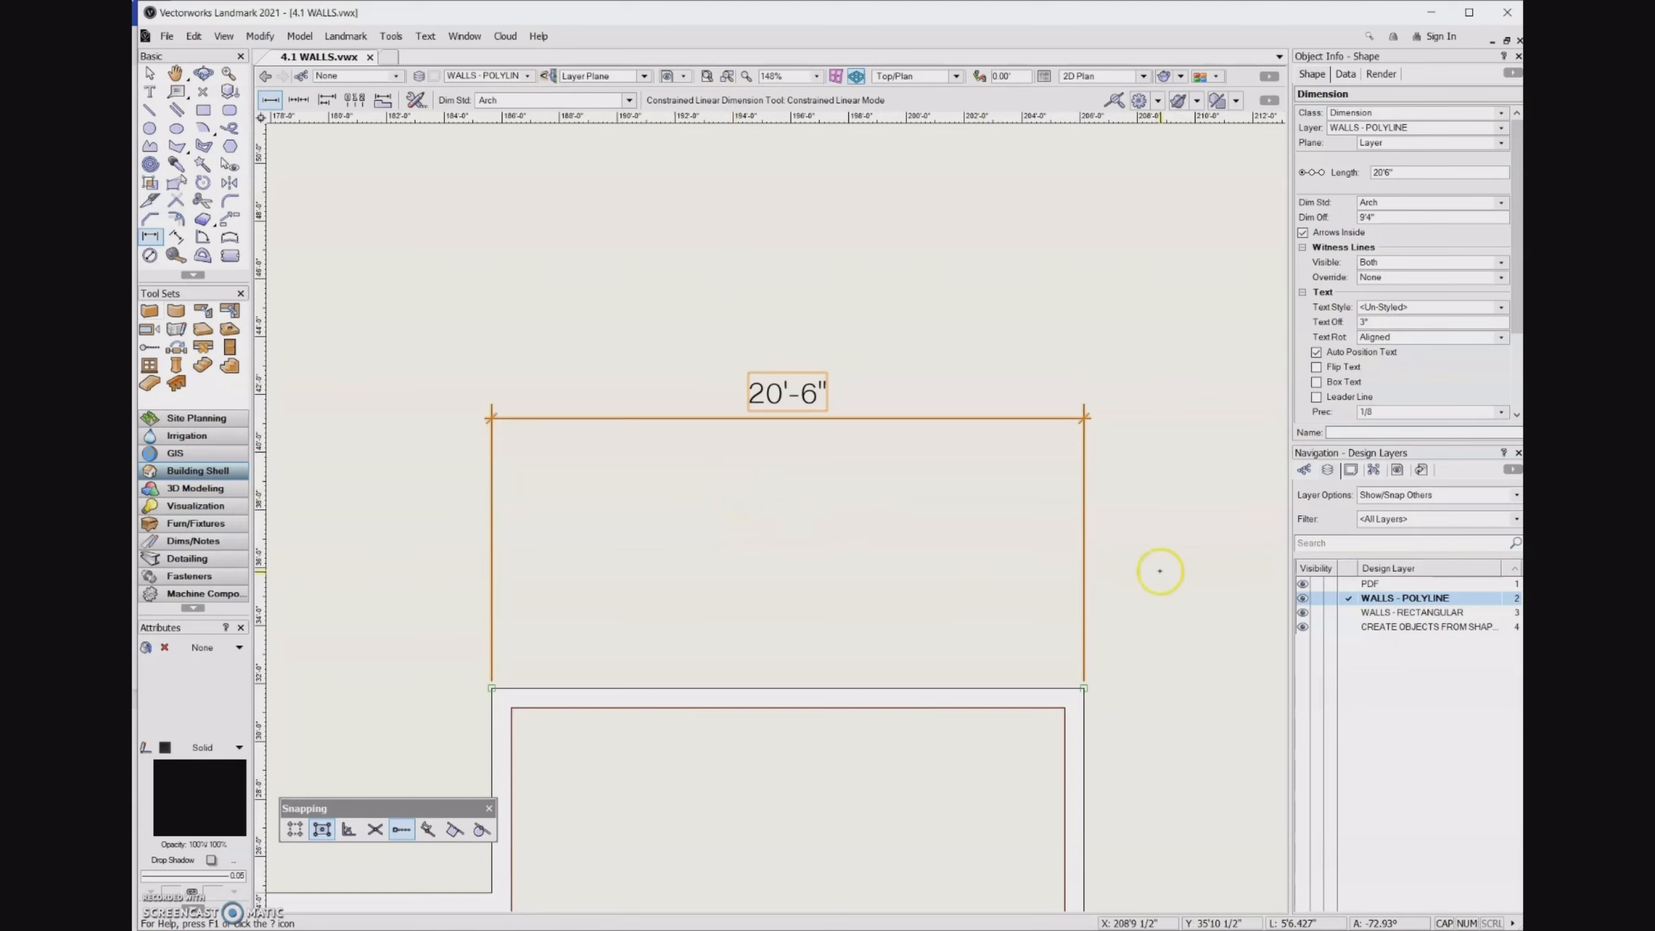
# - Draw a 20' wall at 0° in Left Control Line mode on the WALLS - POLYLINE layer, starting at the sketch's upper-left house corner
pyautogui.scroll(-6, 1159, 557)
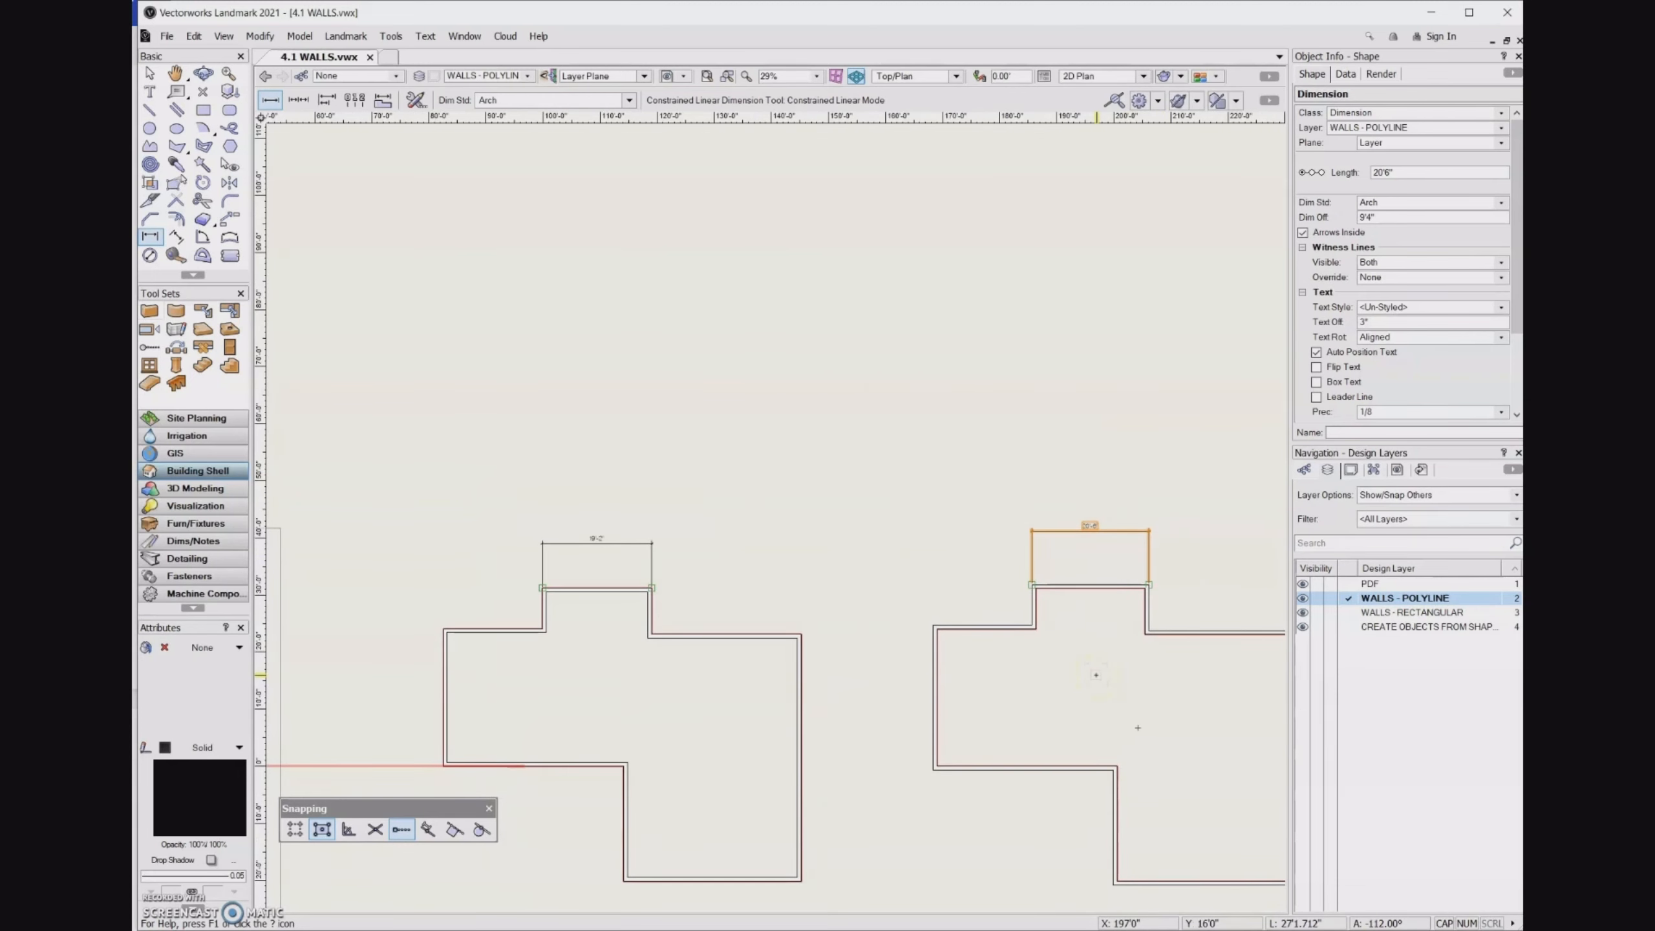
pyautogui.click(155, 311)
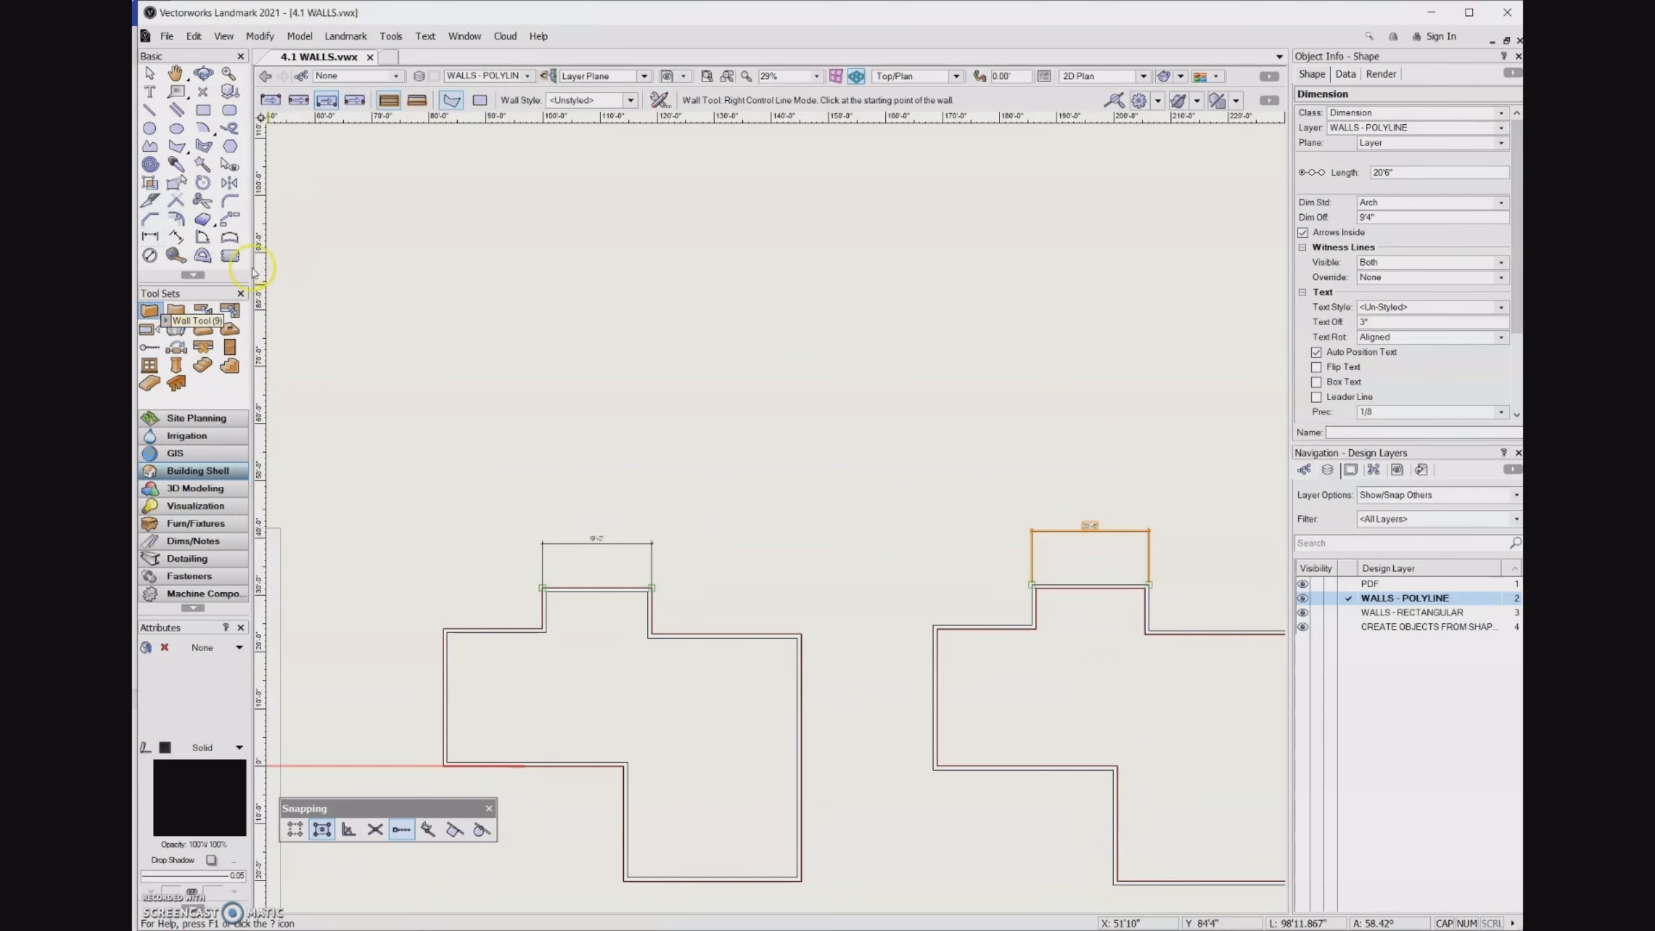
pyautogui.click(273, 101)
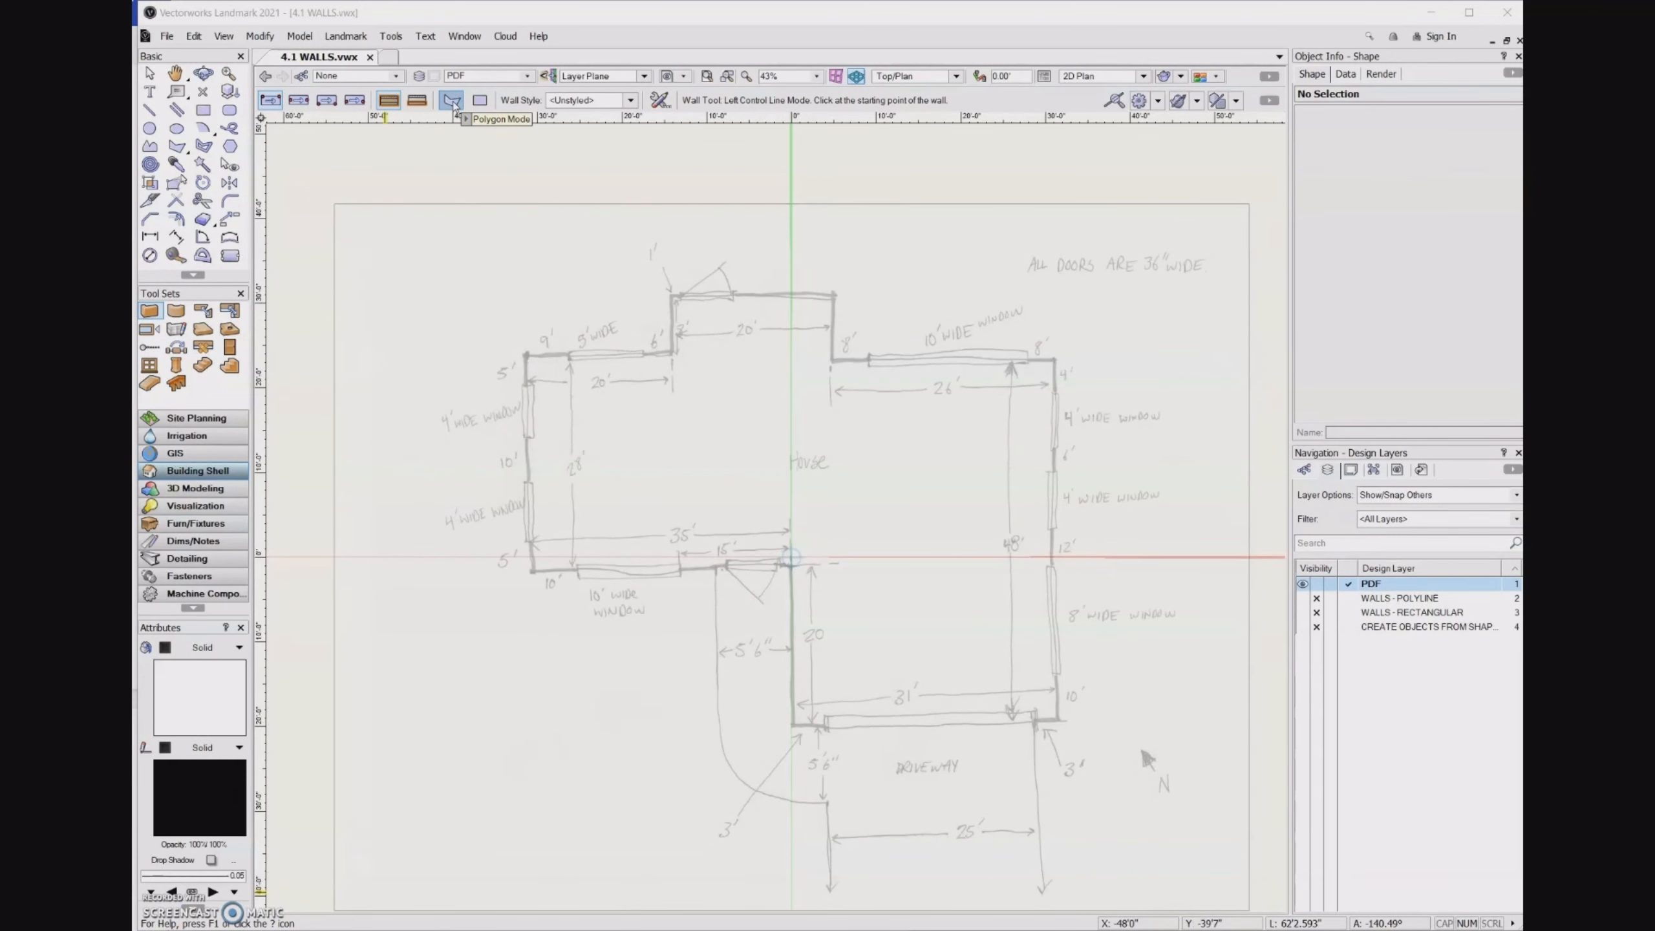
pyautogui.click(523, 354)
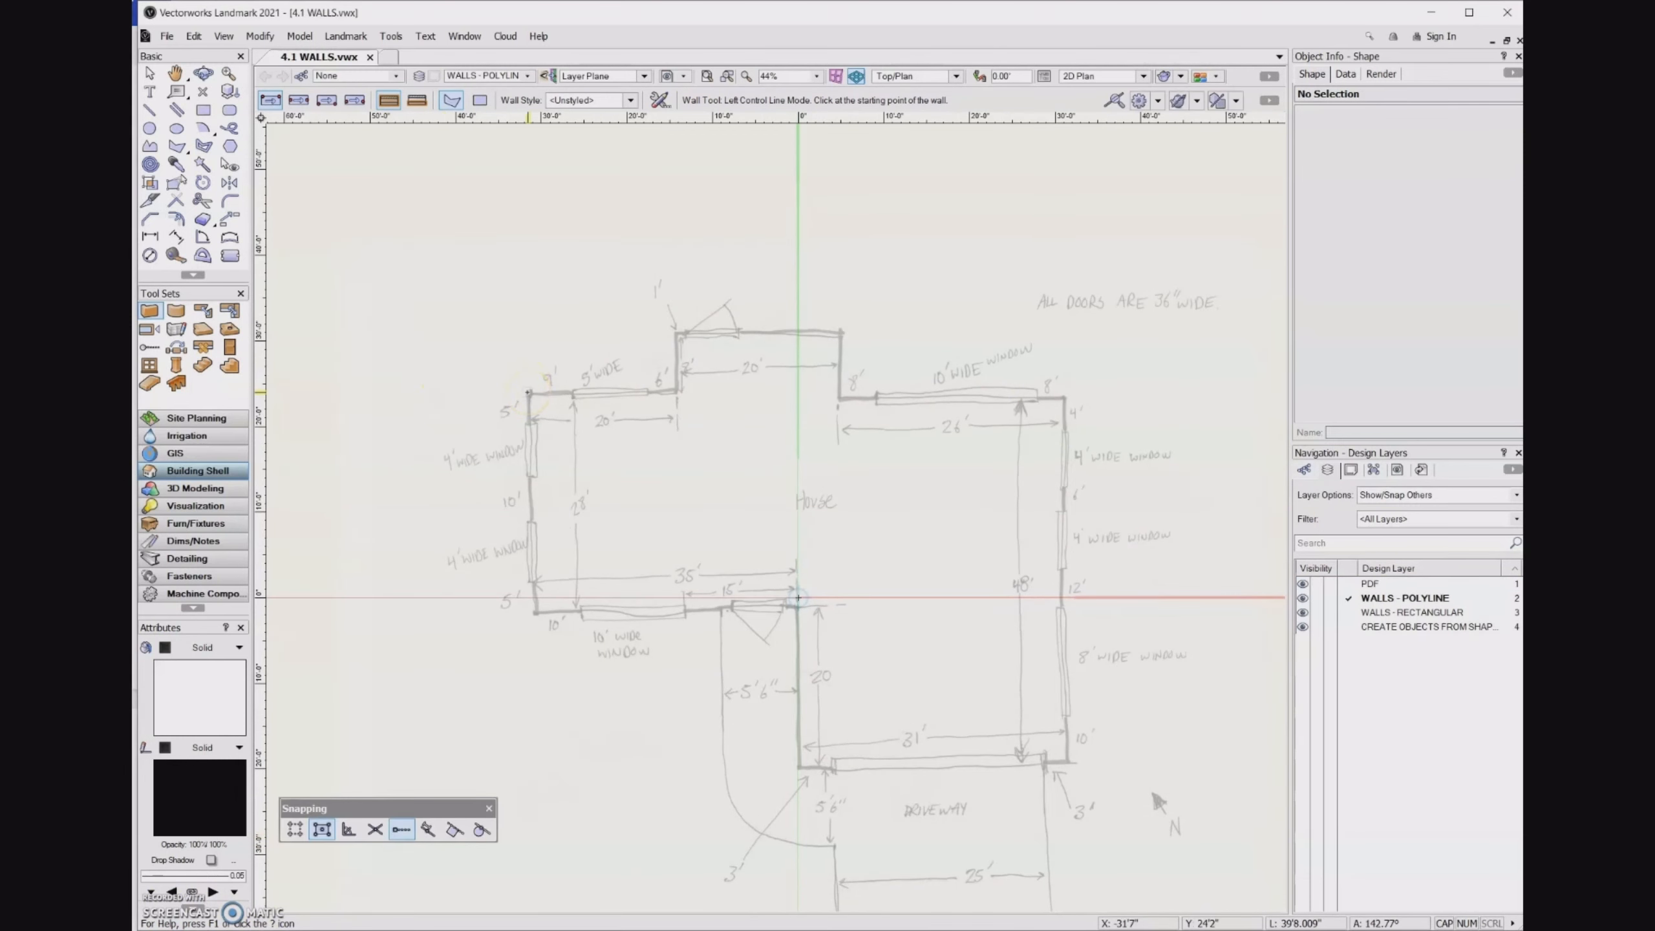
pyautogui.click(528, 393)
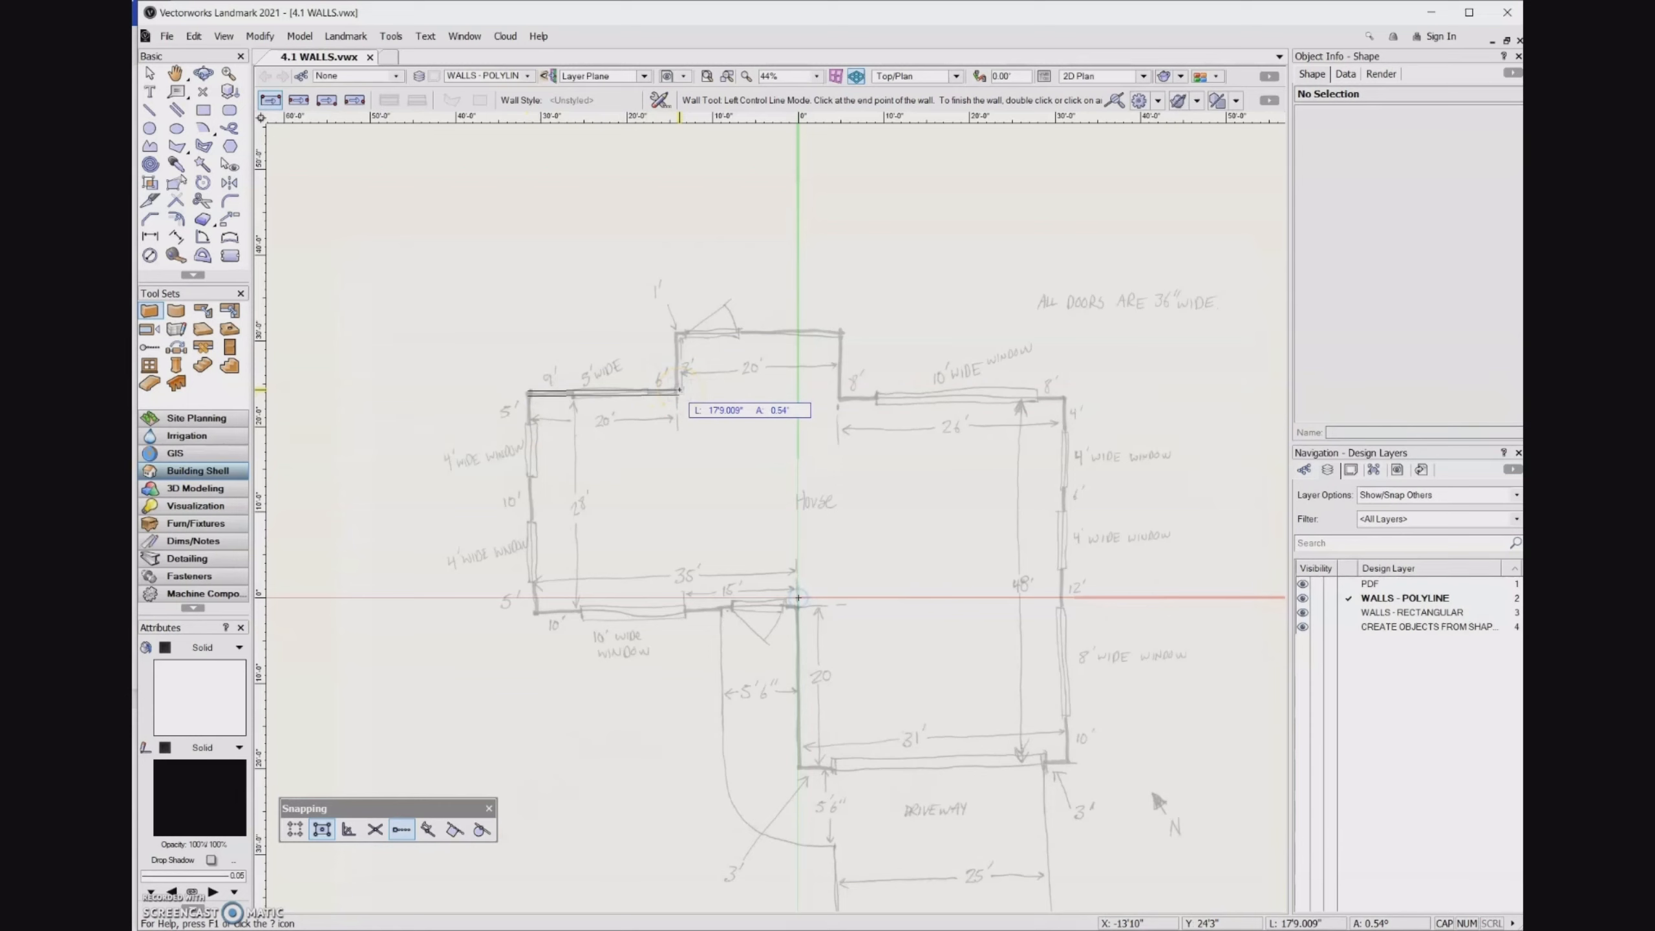
pyautogui.press('space')
pyautogui.press('Tab')
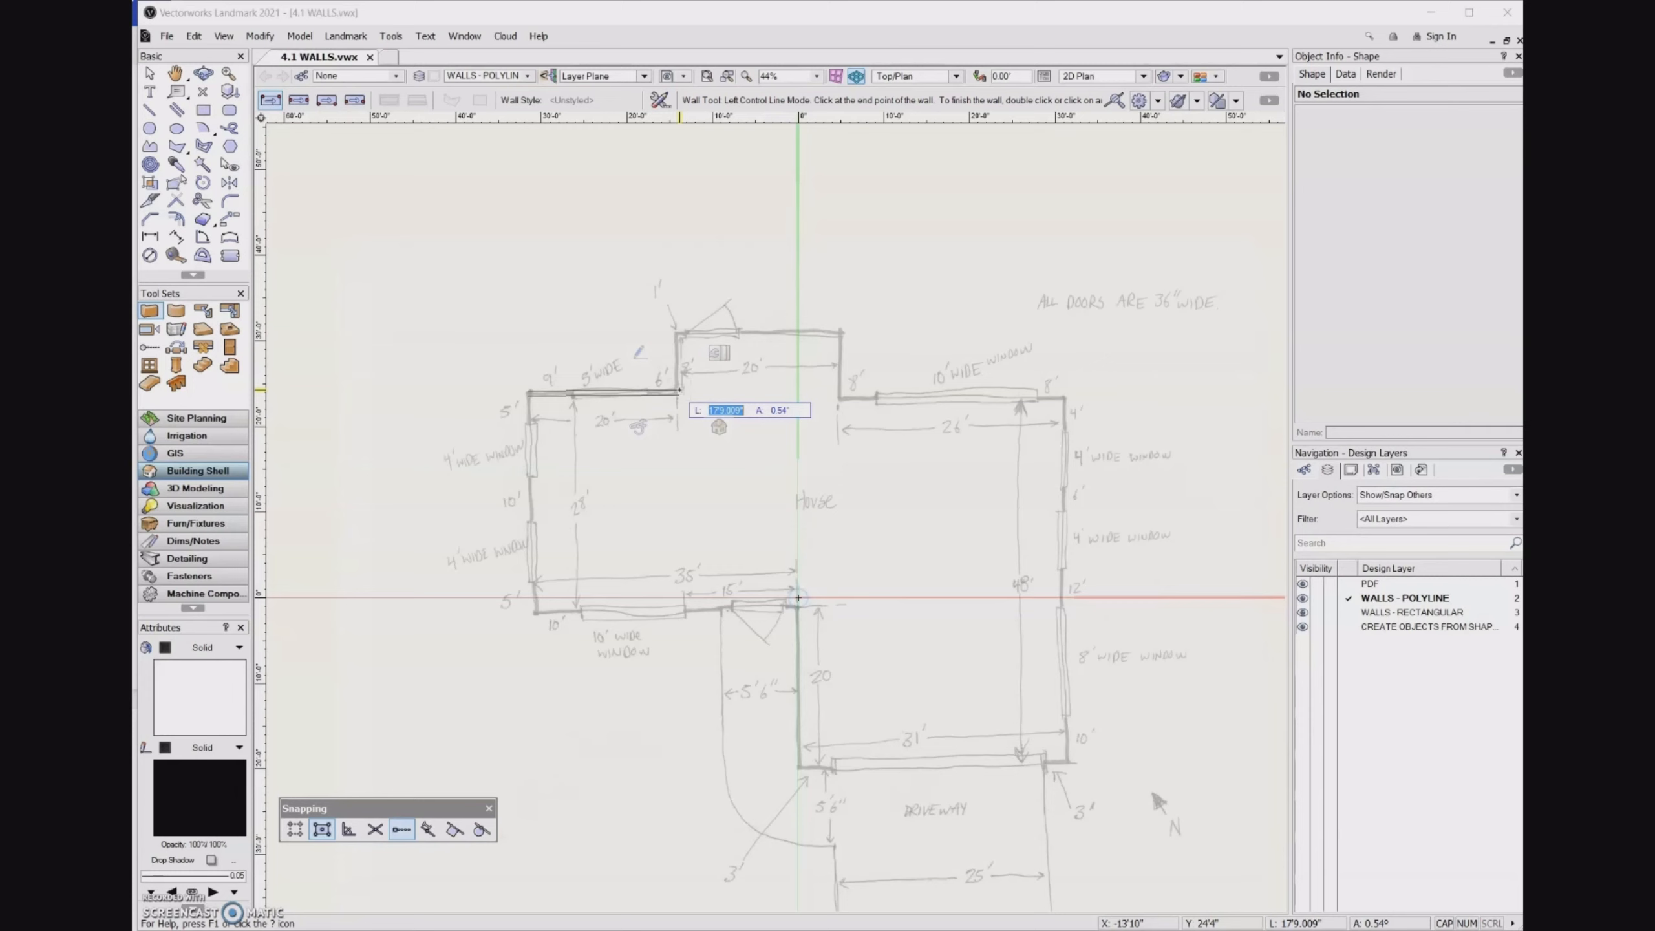
pyautogui.write('9')
pyautogui.write("'+5'+6")
pyautogui.press('Tab')
pyautogui.write('0')
pyautogui.press('Tab')
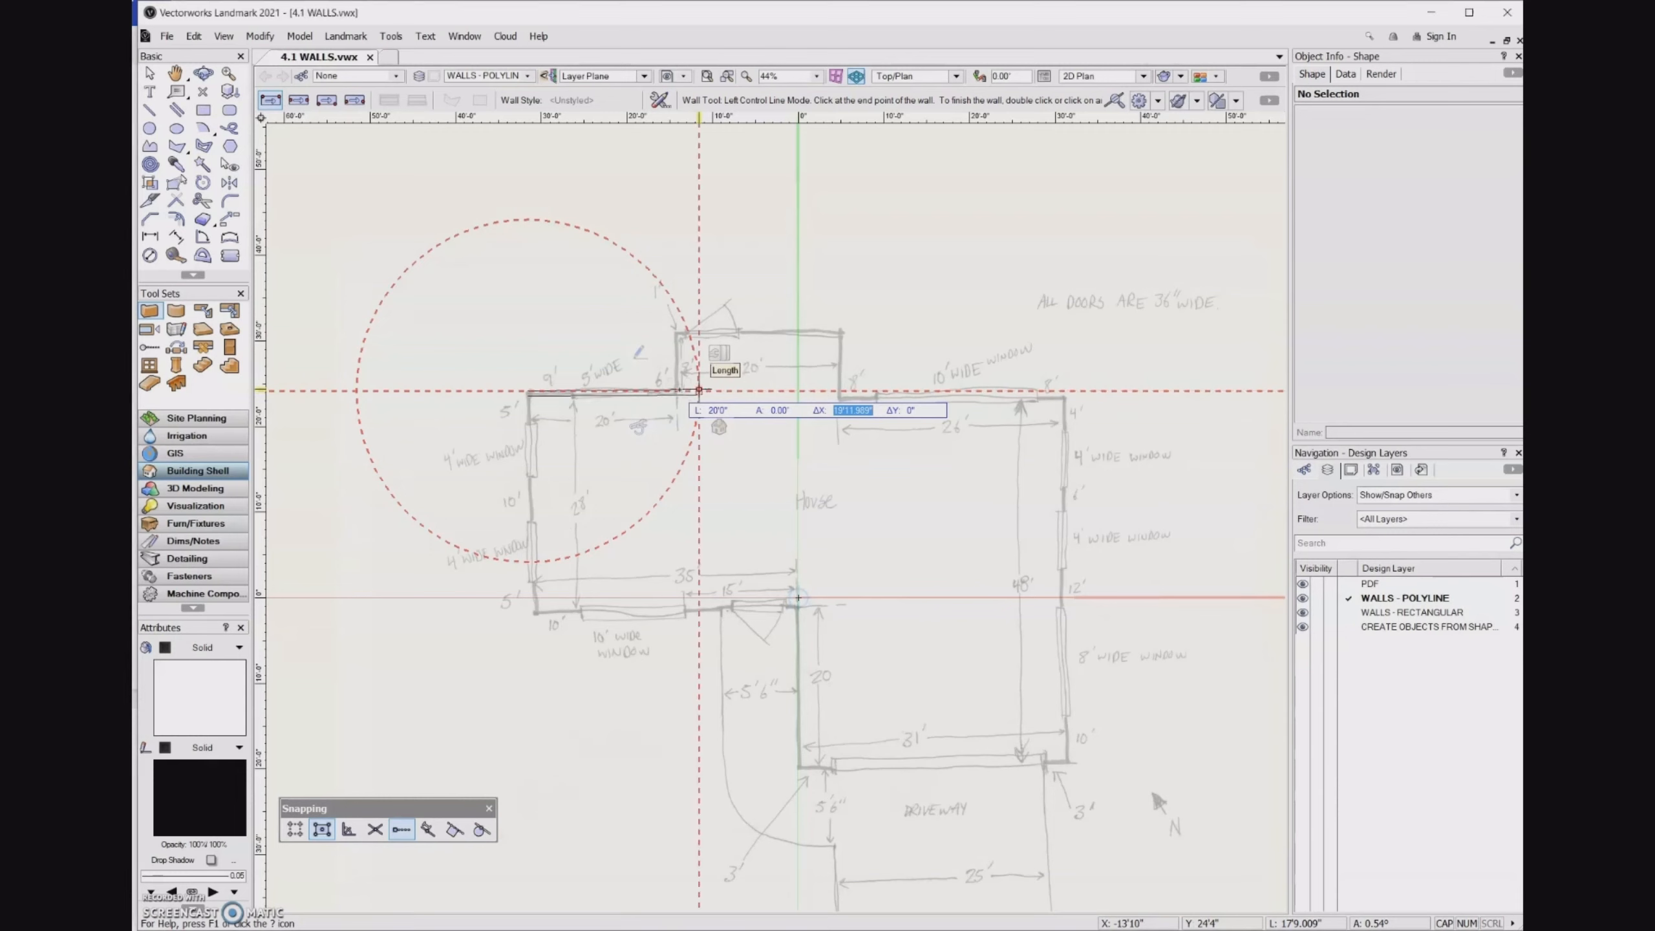
pyautogui.click(715, 370)
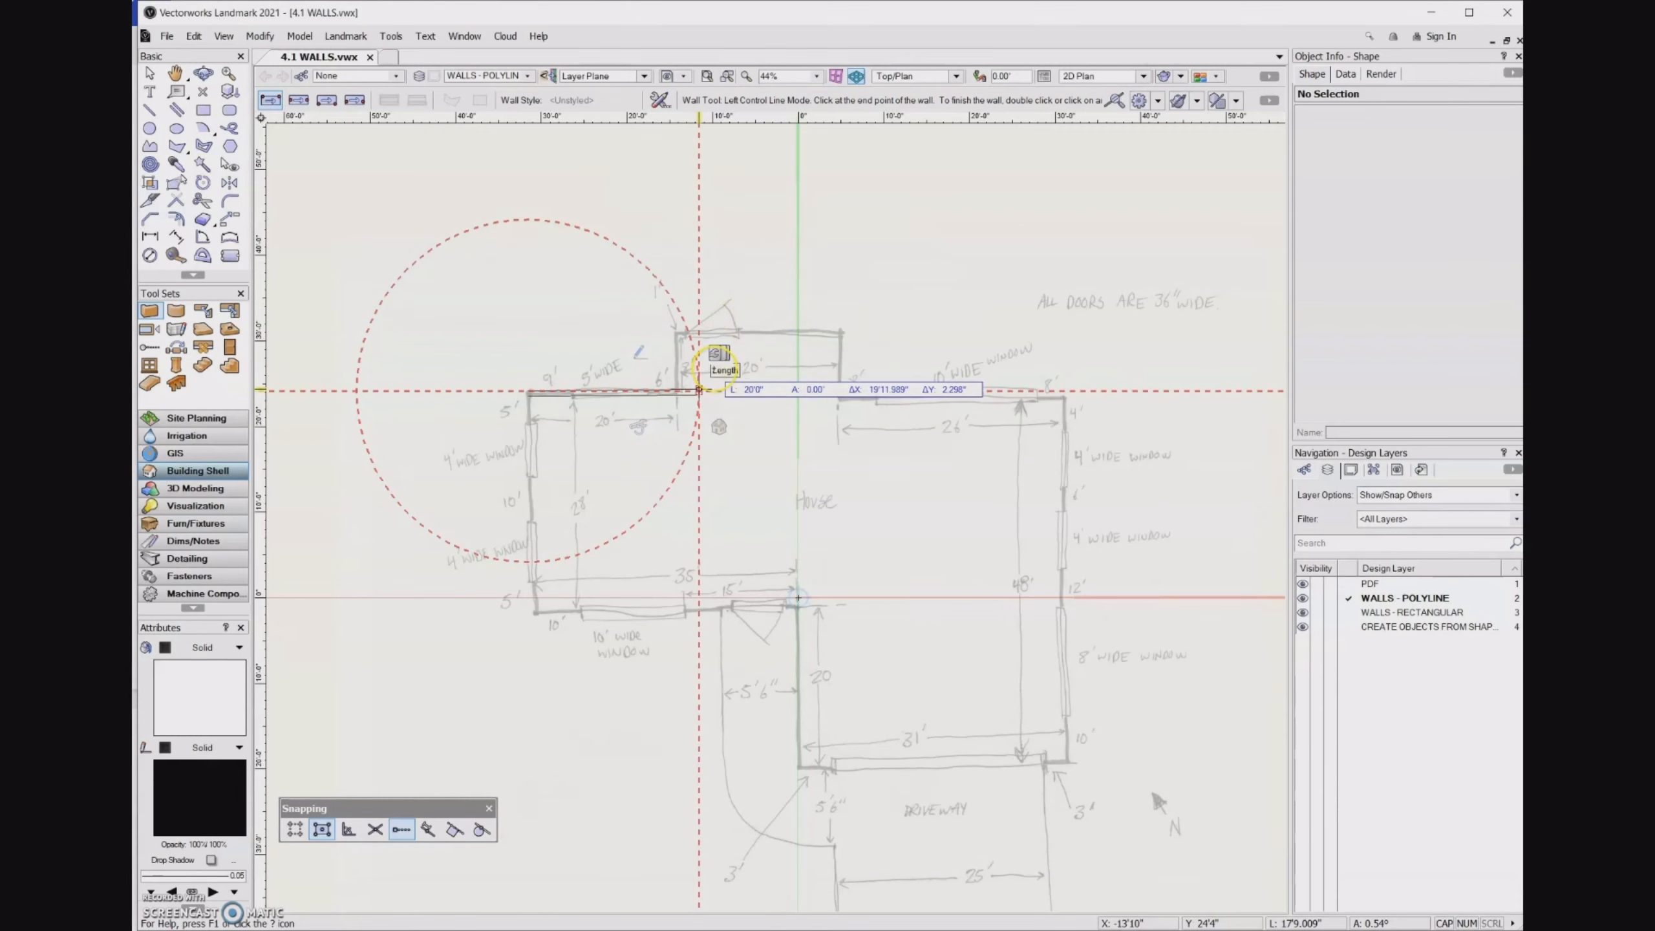
pyautogui.click(698, 390)
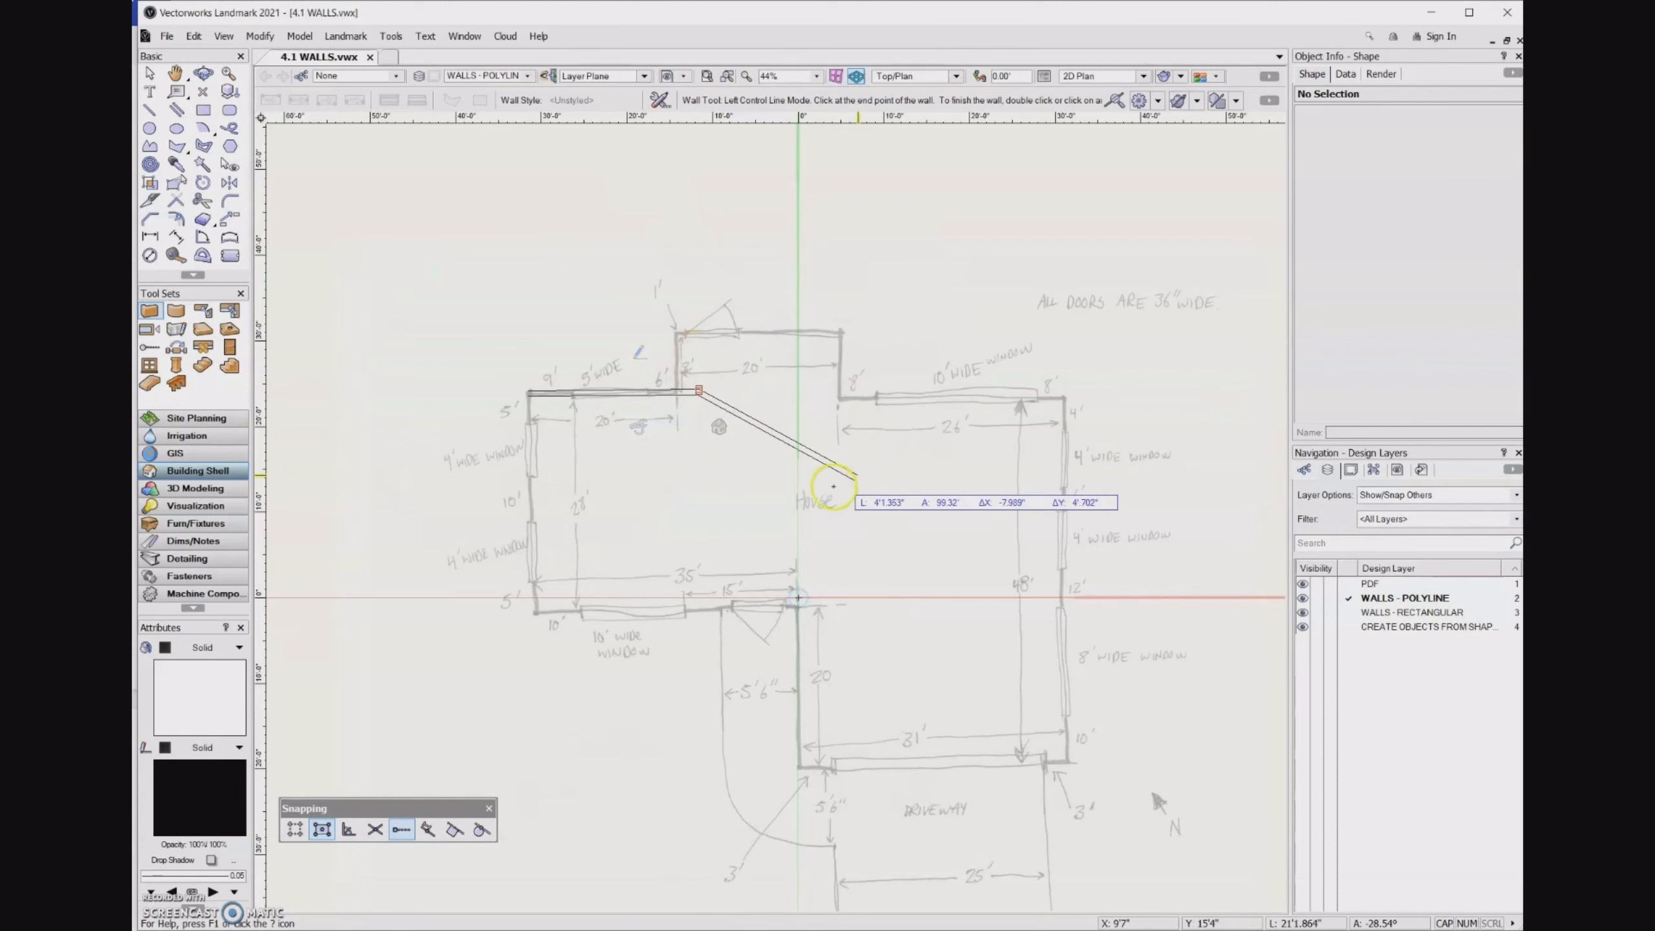
# - Continue with an 8' wall running straight up at 90° from the end of the 20' wall
pyautogui.click(698, 316)
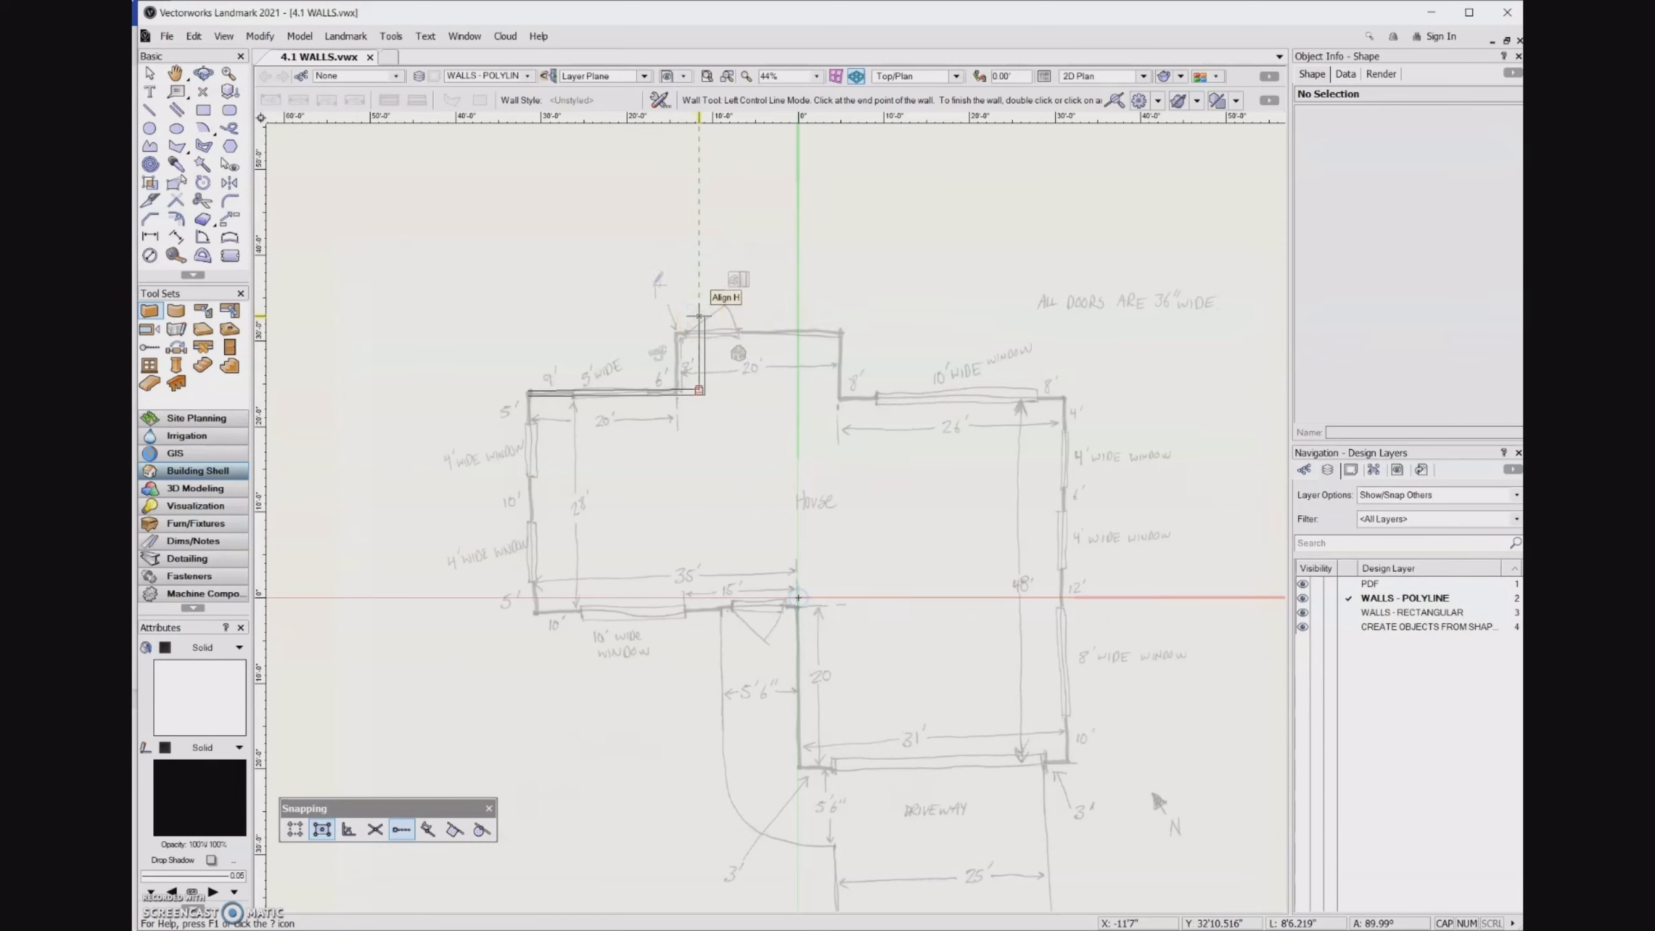
pyautogui.press('Tab')
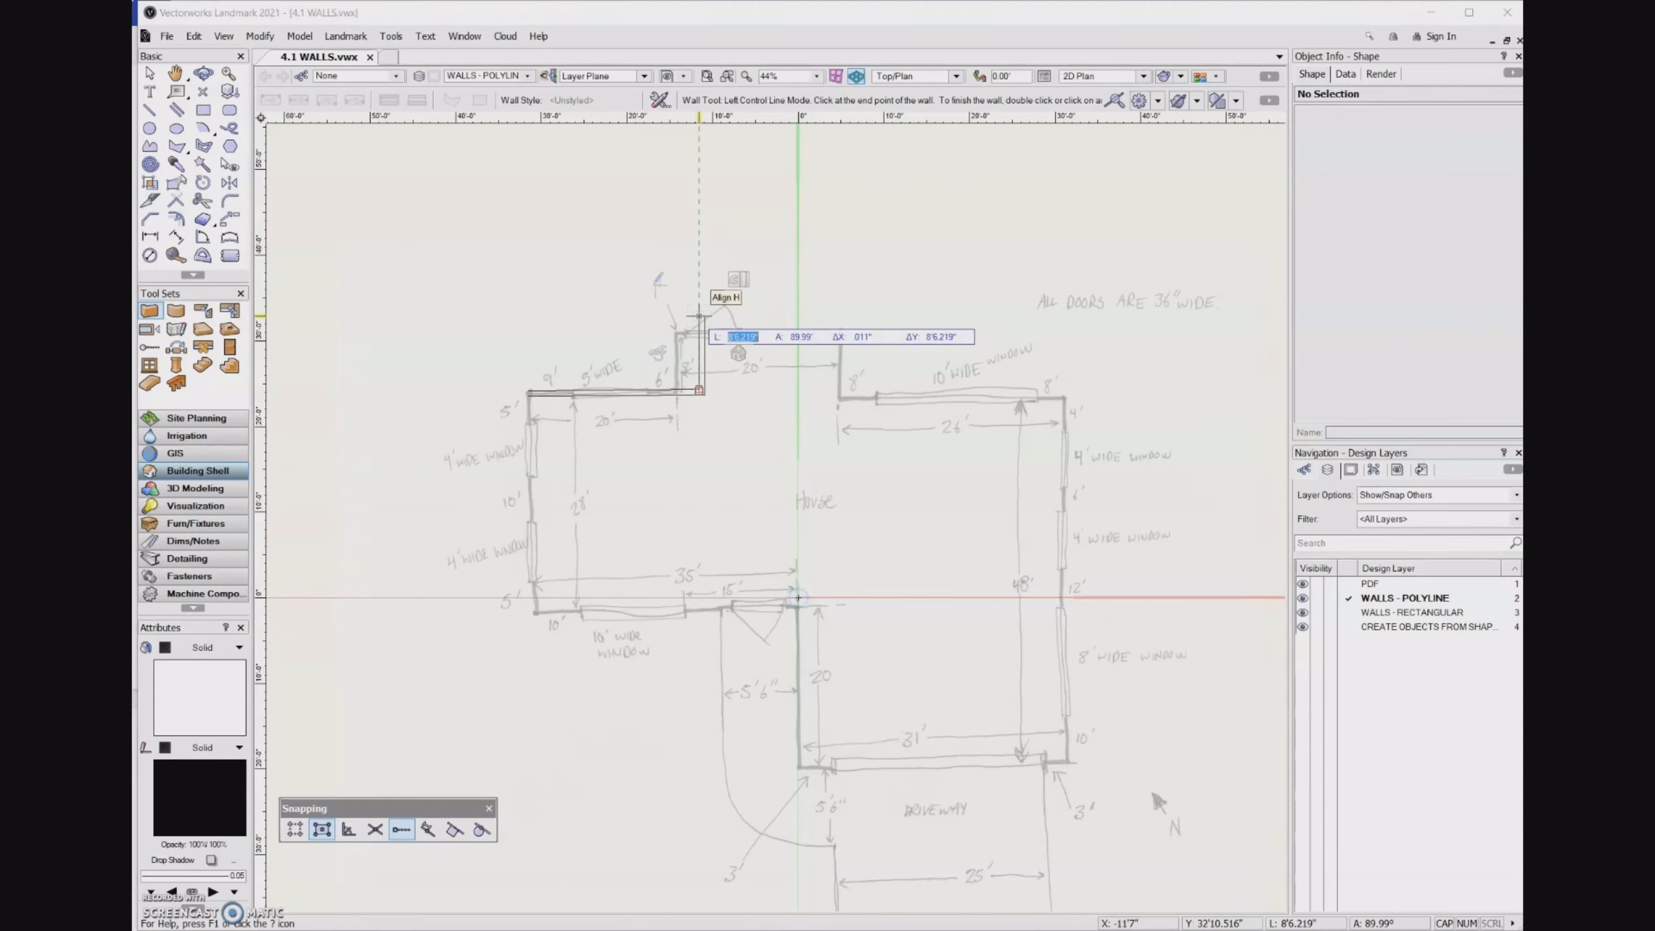
pyautogui.write('8')
pyautogui.press('Tab')
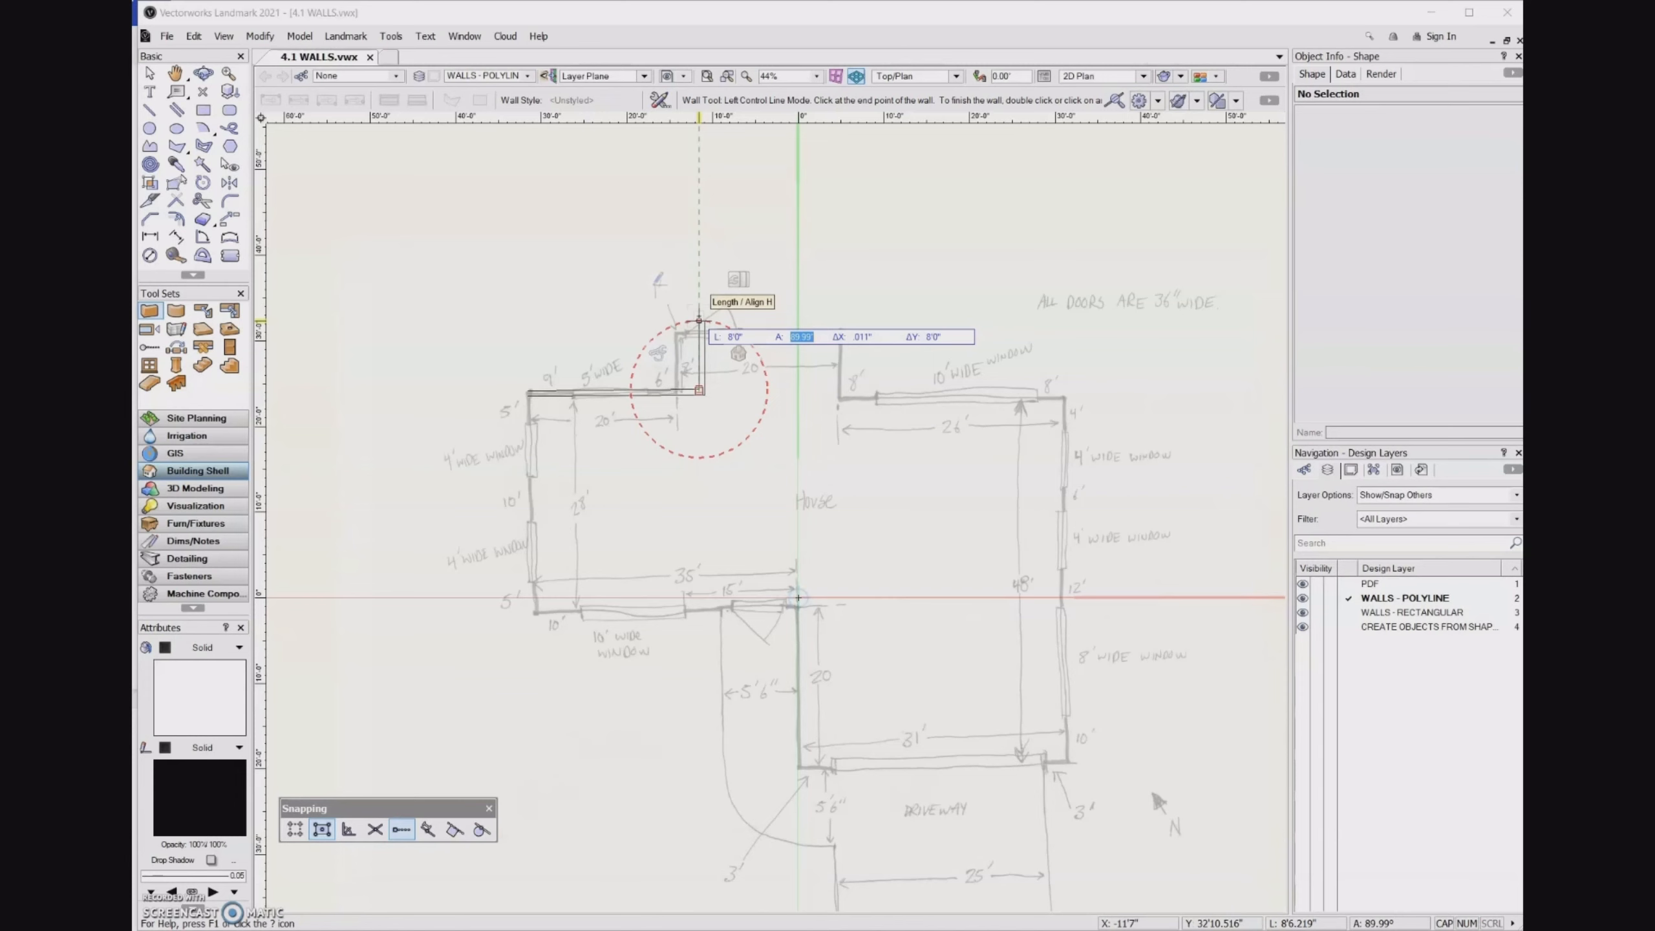
pyautogui.write('9')
pyautogui.press('Return')
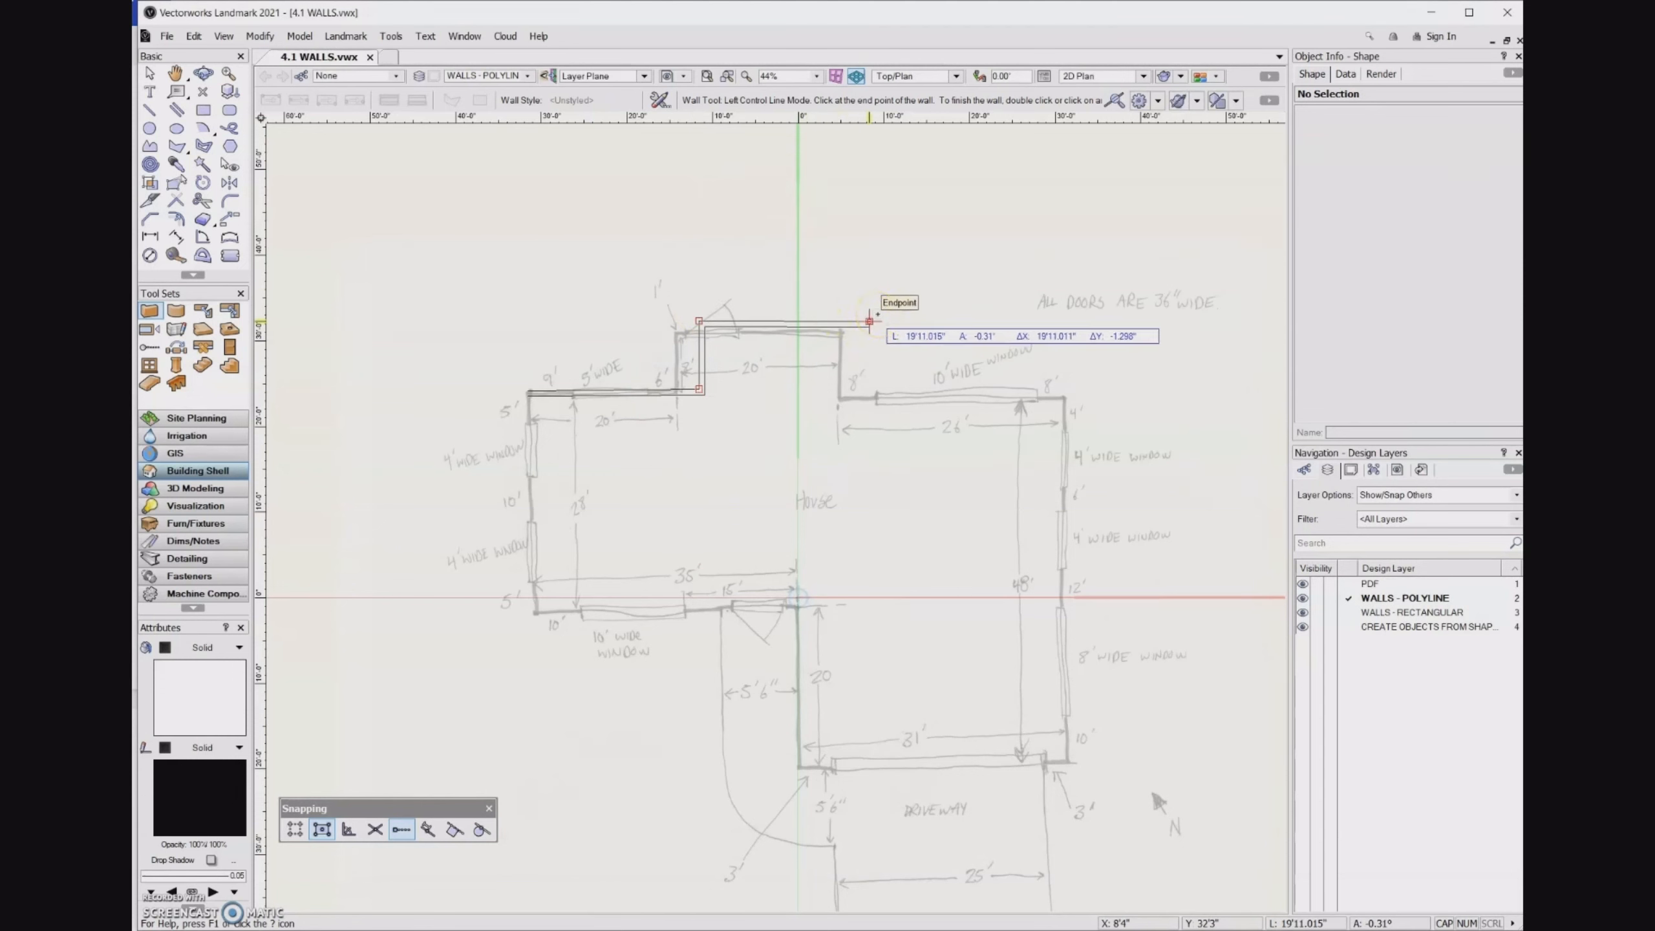
# - Continue with a 20' wall at 0° along the upper edge of the house's projection
pyautogui.press('Tab')
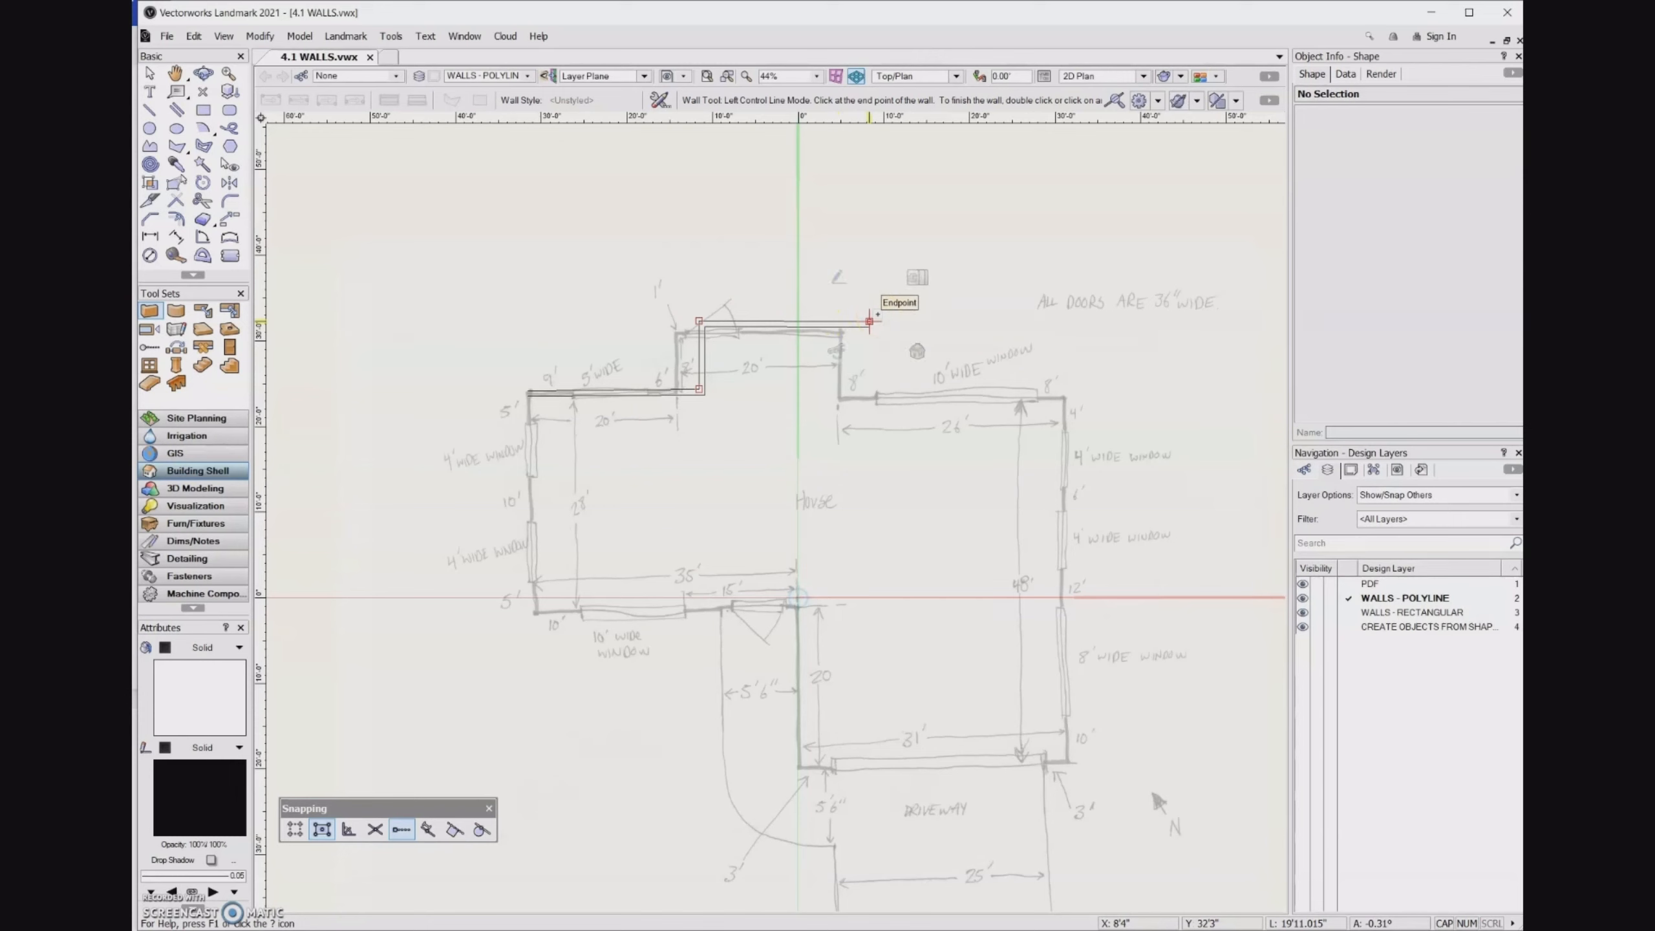
pyautogui.write('20')
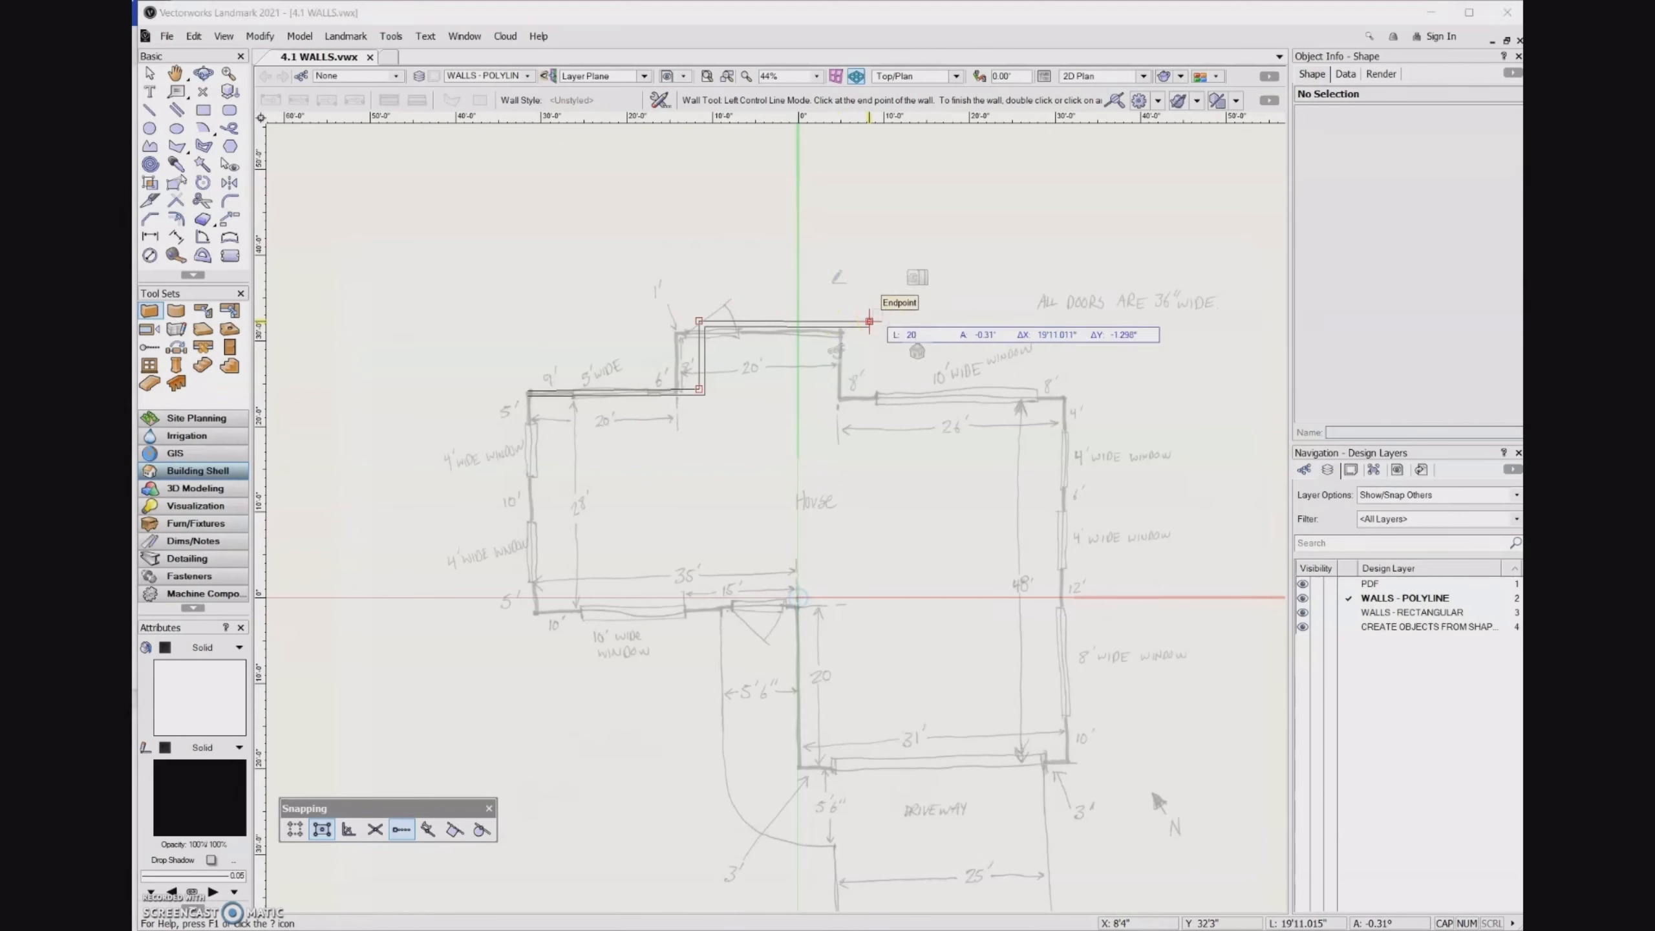
pyautogui.press('Tab')
pyautogui.press('Return')
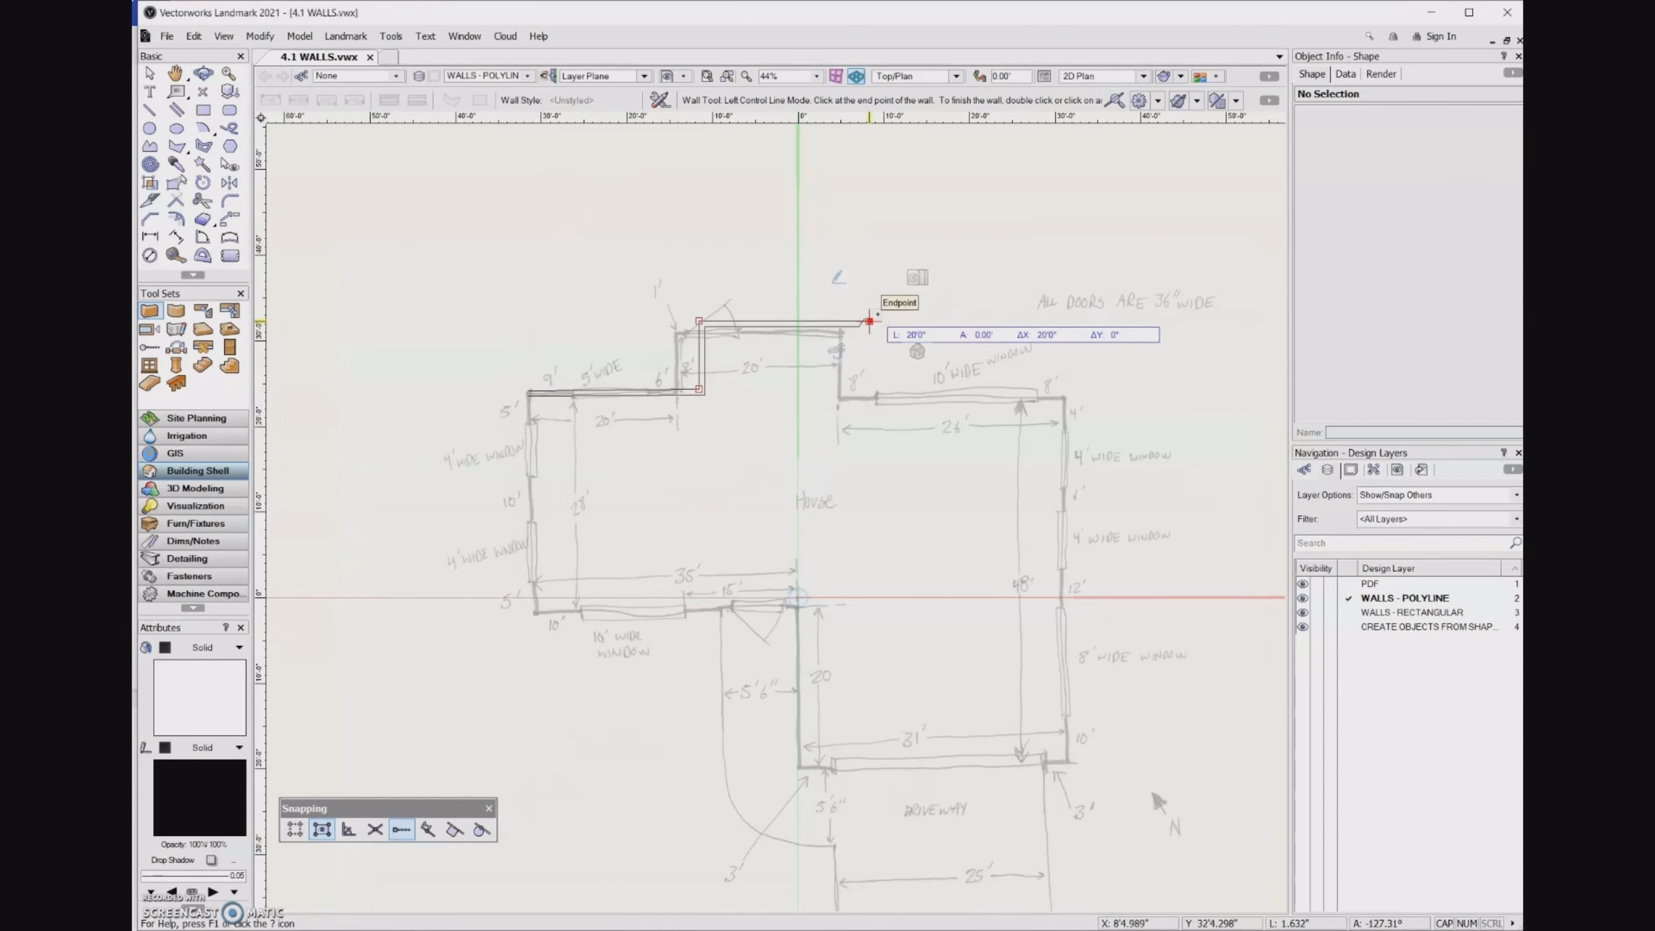
# - Continue with an 8' wall running straight down from the end of the projection's 20' wall
pyautogui.press('Tab')
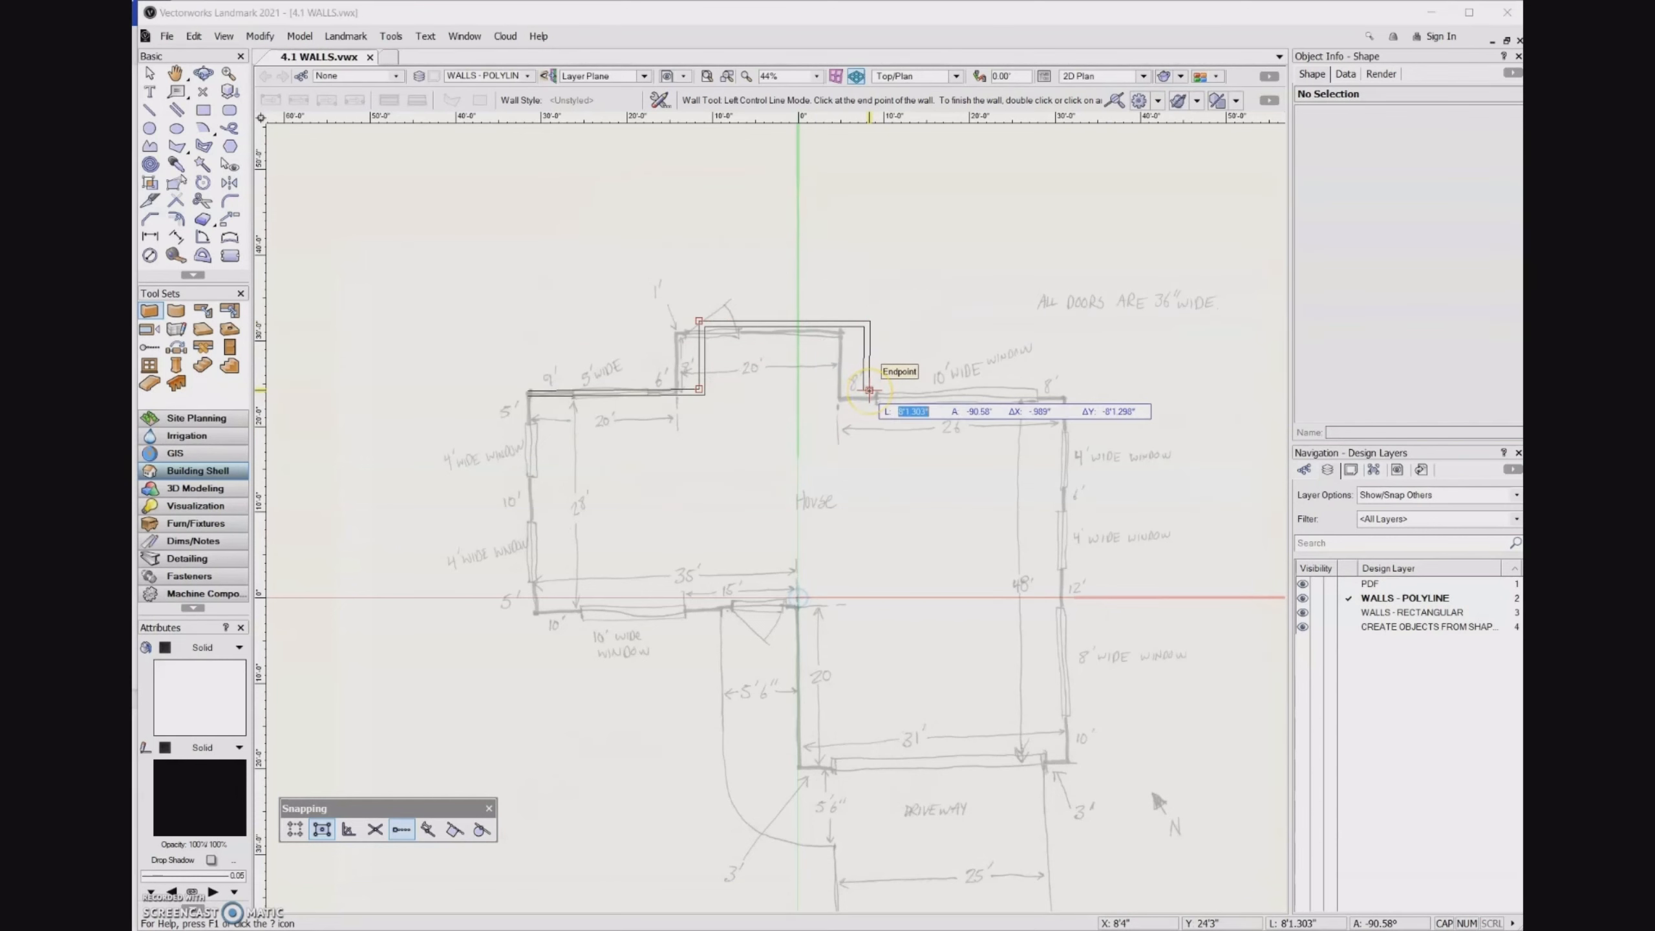
pyautogui.write('8')
pyautogui.press('Tab')
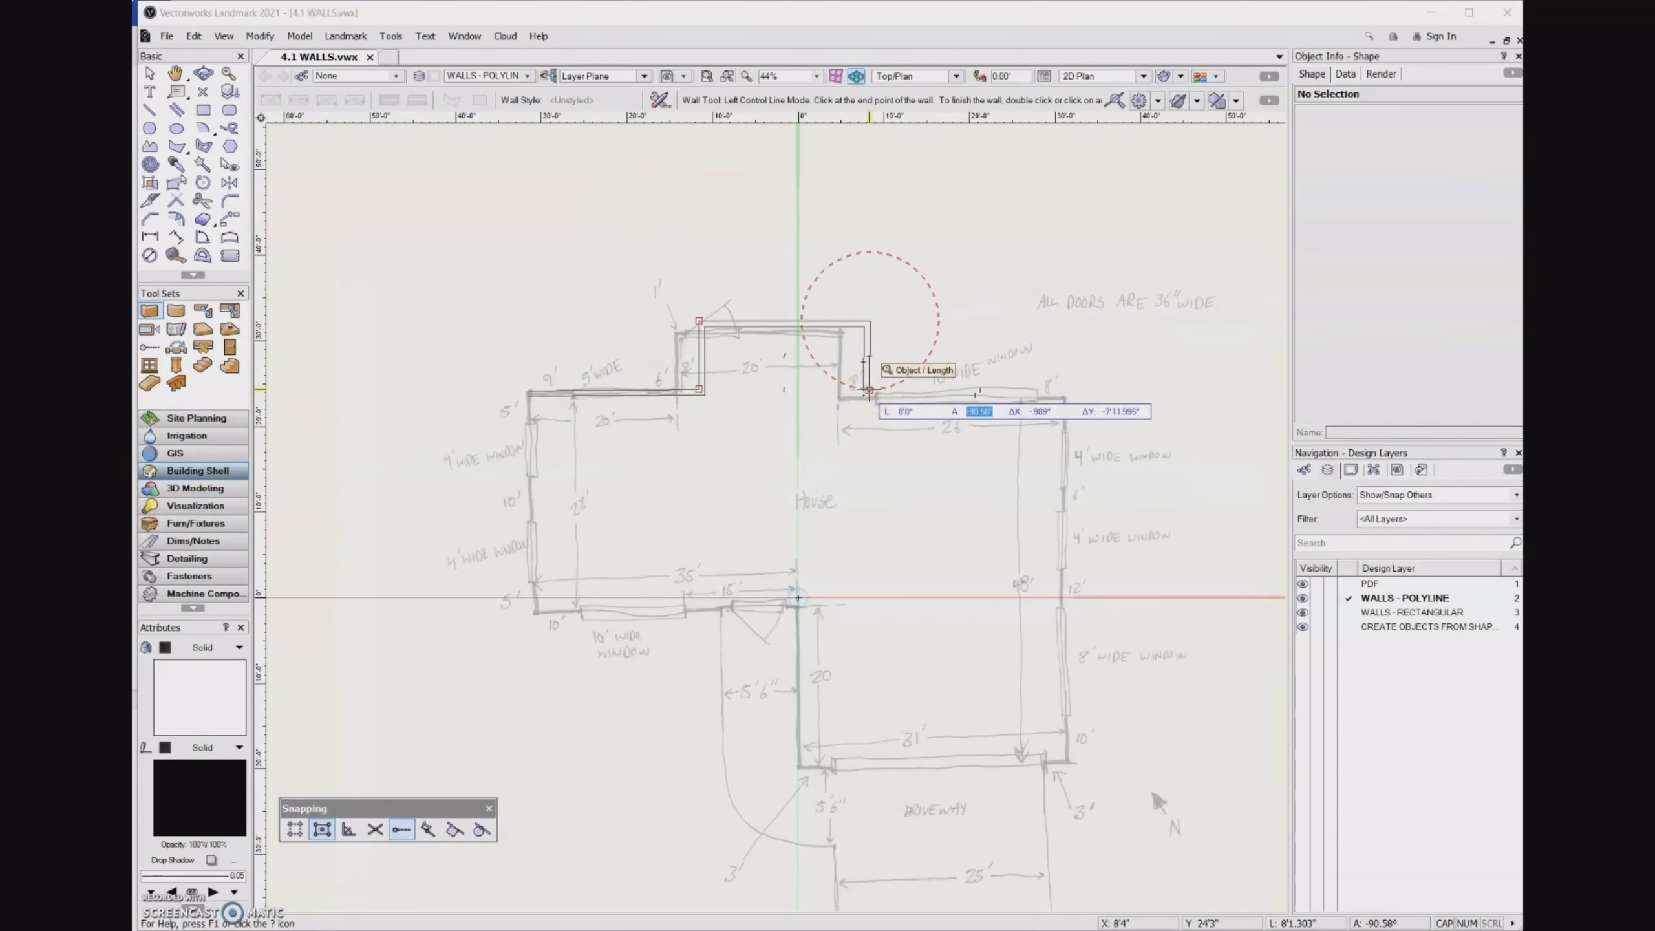
pyautogui.press('Return')
# - Continue with a 26' wall at 0° from the lower end of the 8' wall to the house's outer upper corner
pyautogui.press('Tab')
pyautogui.write('26')
pyautogui.press('Tab')
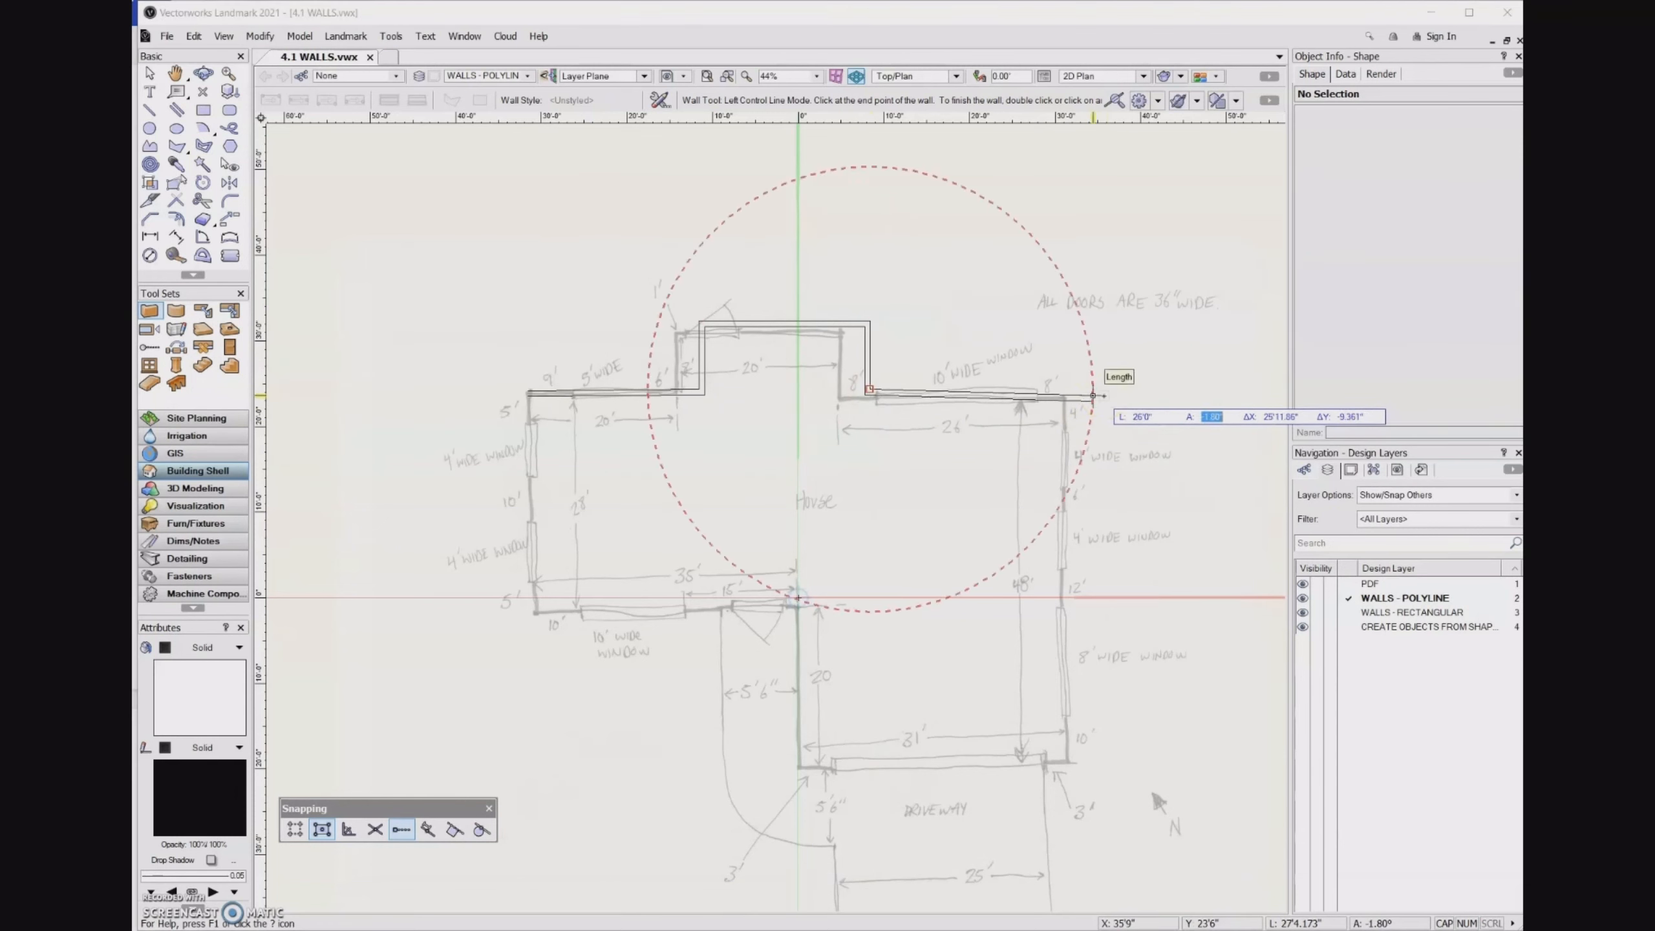
pyautogui.write('0')
pyautogui.press('Return')
pyautogui.click(1103, 395)
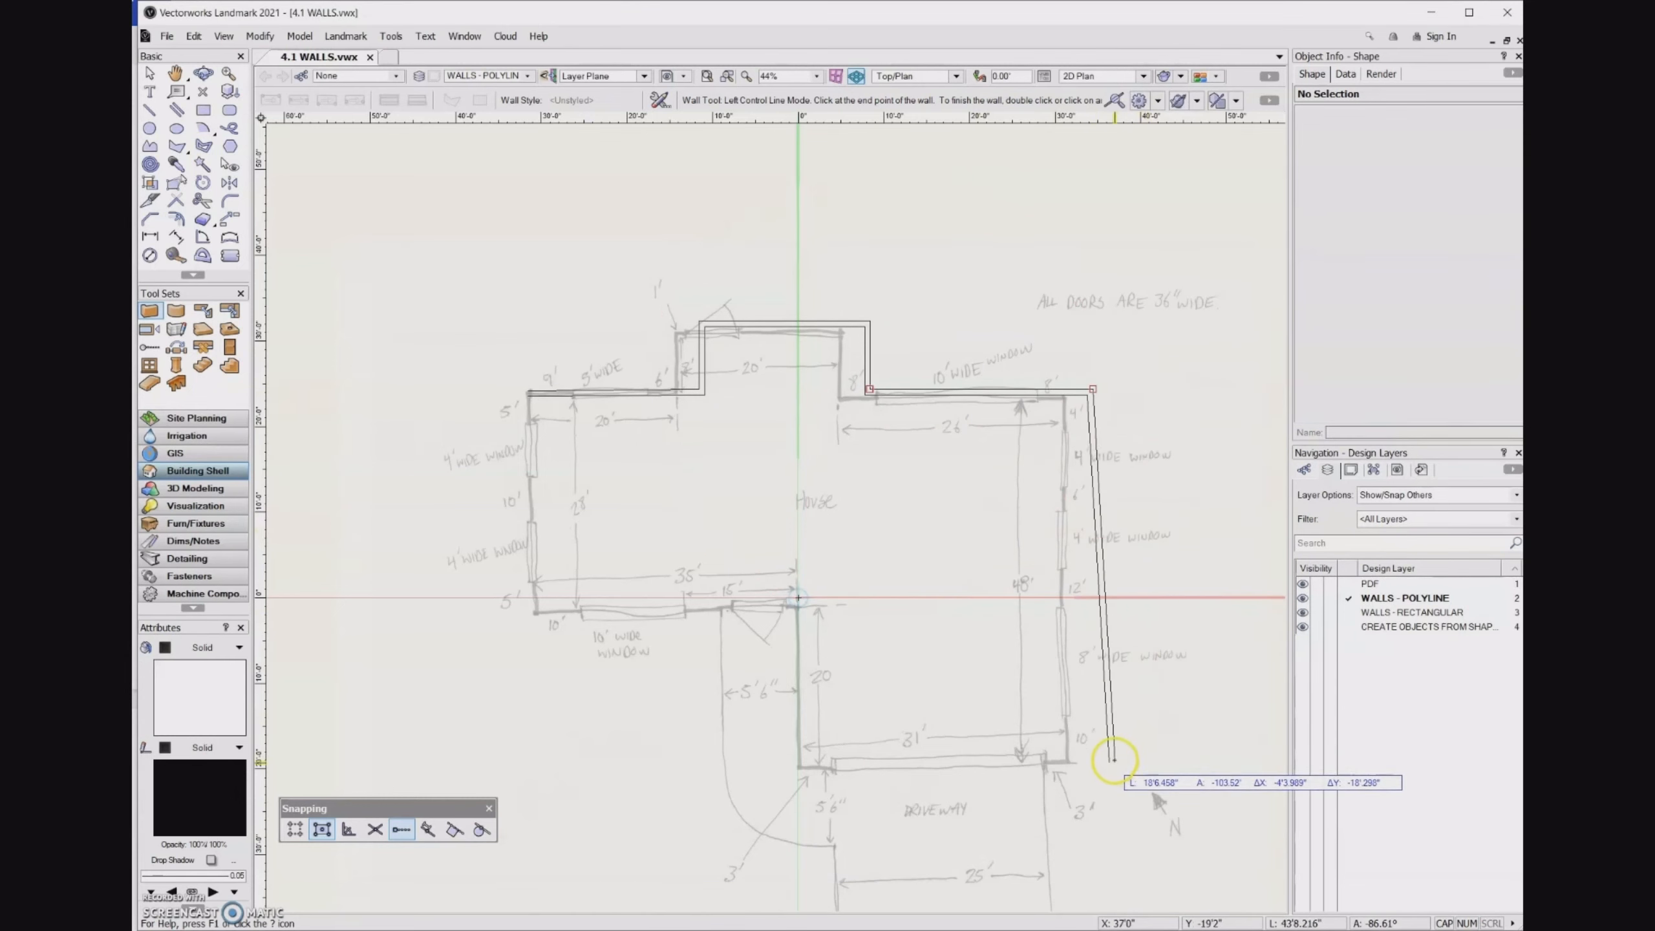
# - Continue with a 48' wall at -90° from the end of the 26' wall, down to the driveway side
pyautogui.press('Tab')
pyautogui.write('48')
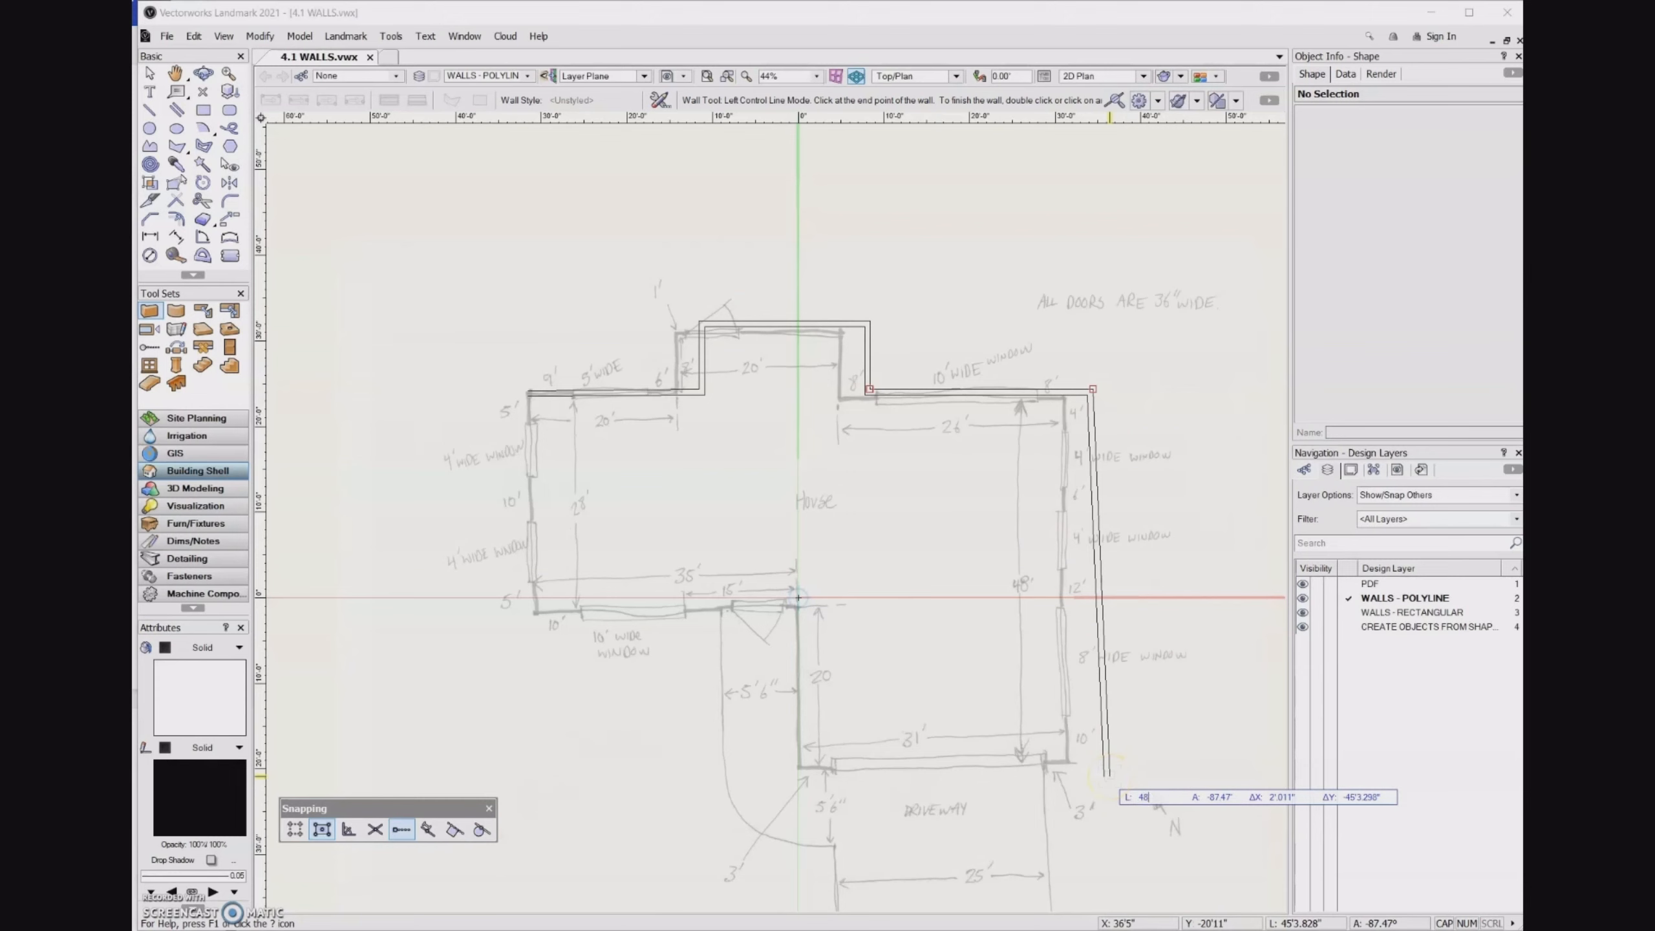
pyautogui.press('Tab')
pyautogui.write('-90')
pyautogui.press('Return')
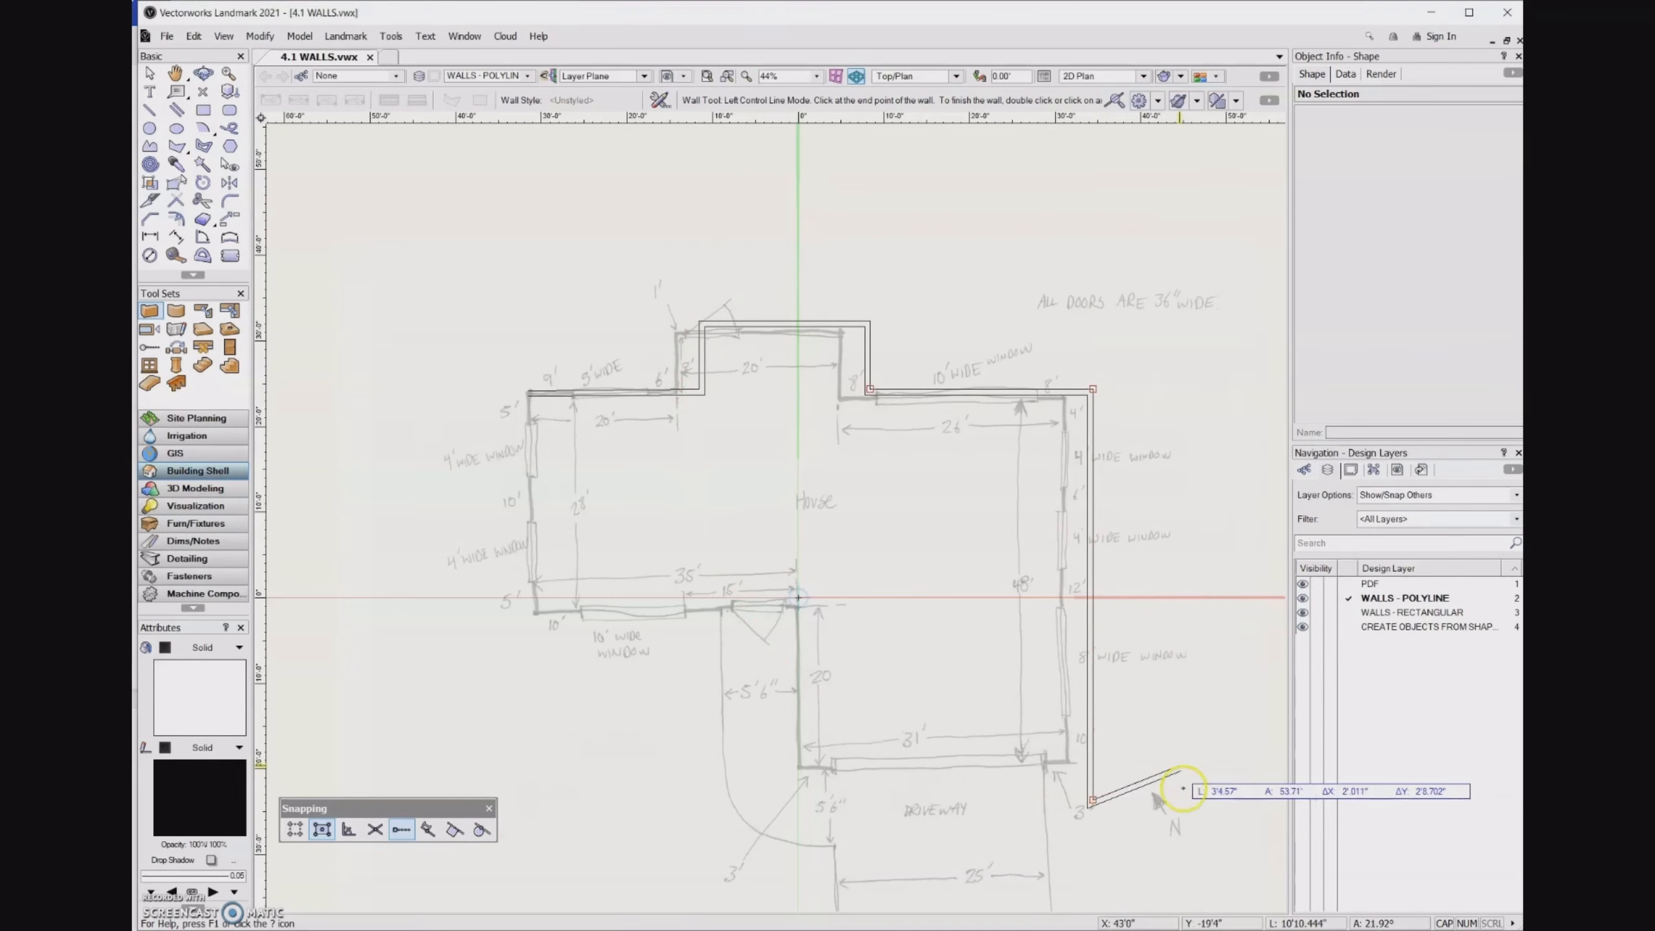
# - Continue with a 31' horizontal wall running left along the driveway side from the end of the 48' wall
pyautogui.press('Tab')
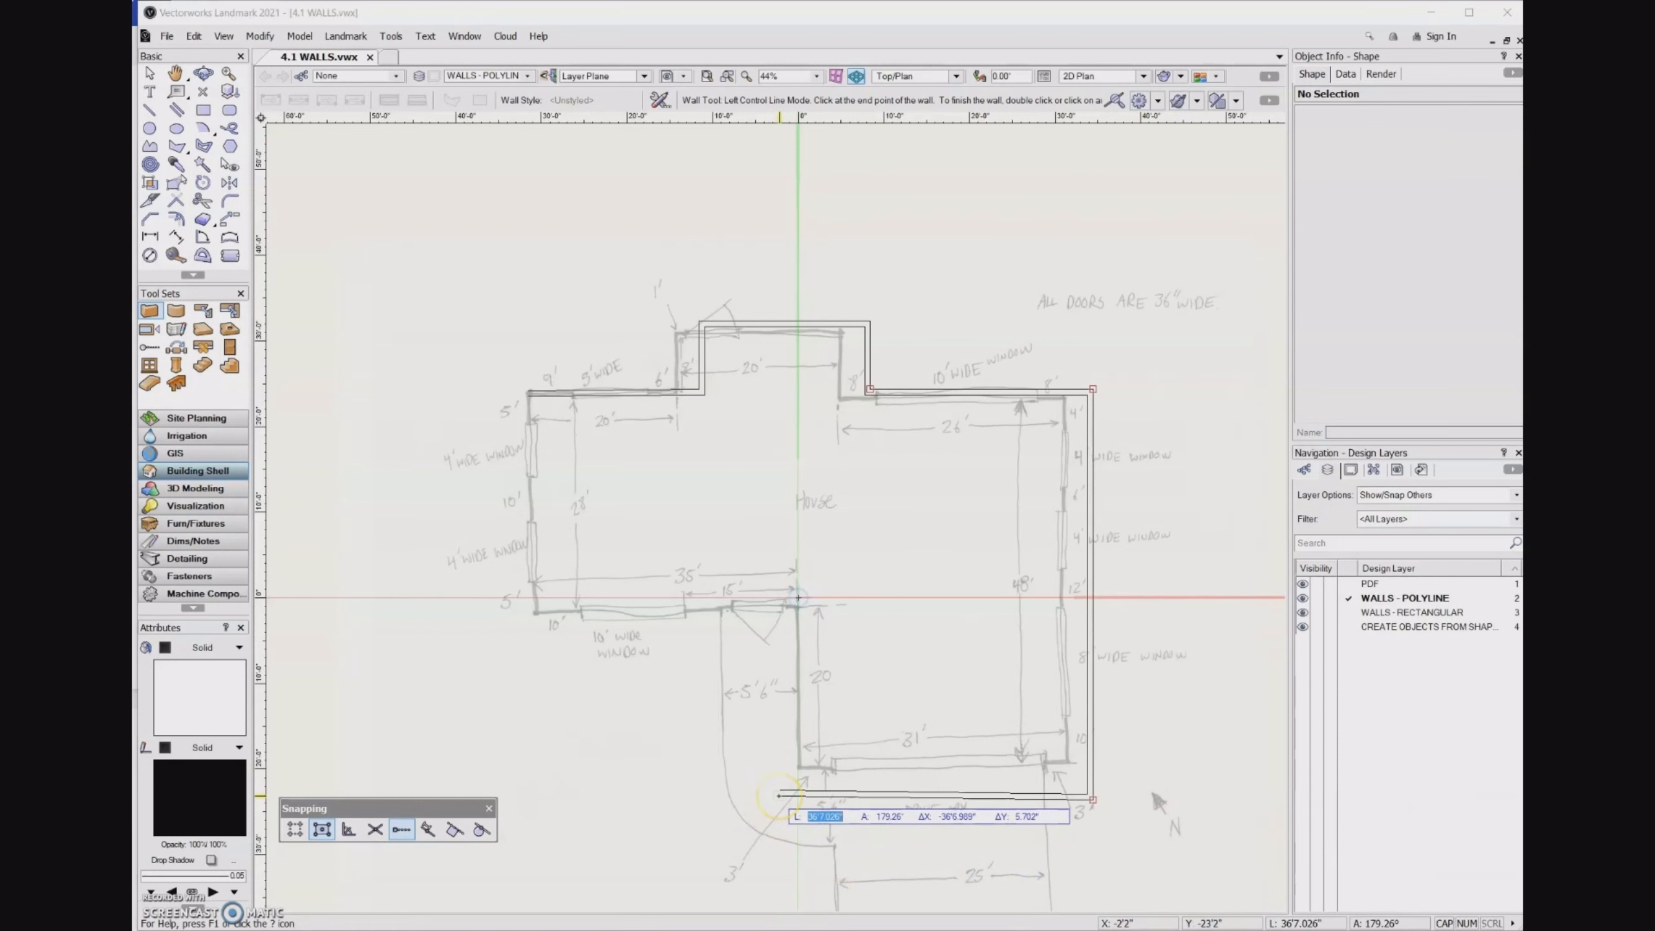
pyautogui.write('31')
pyautogui.press('Tab')
pyautogui.press('Return')
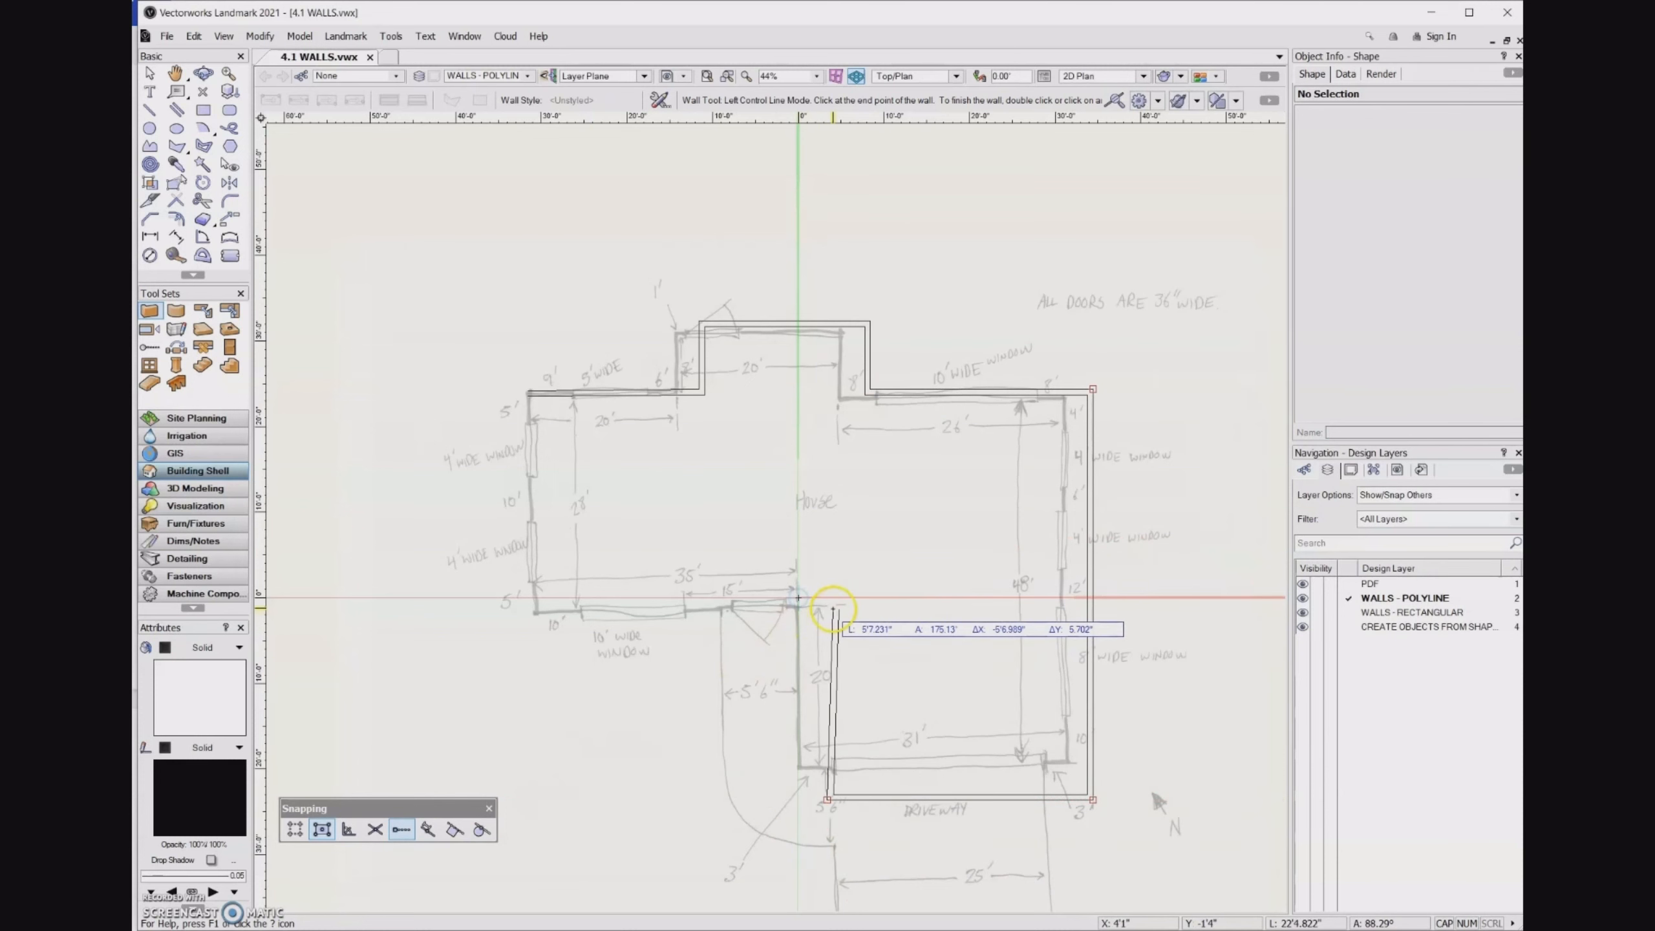
# - Continue with a 20' wall running straight up from the end of the 31' wall
pyautogui.press('Tab')
pyautogui.write('2')
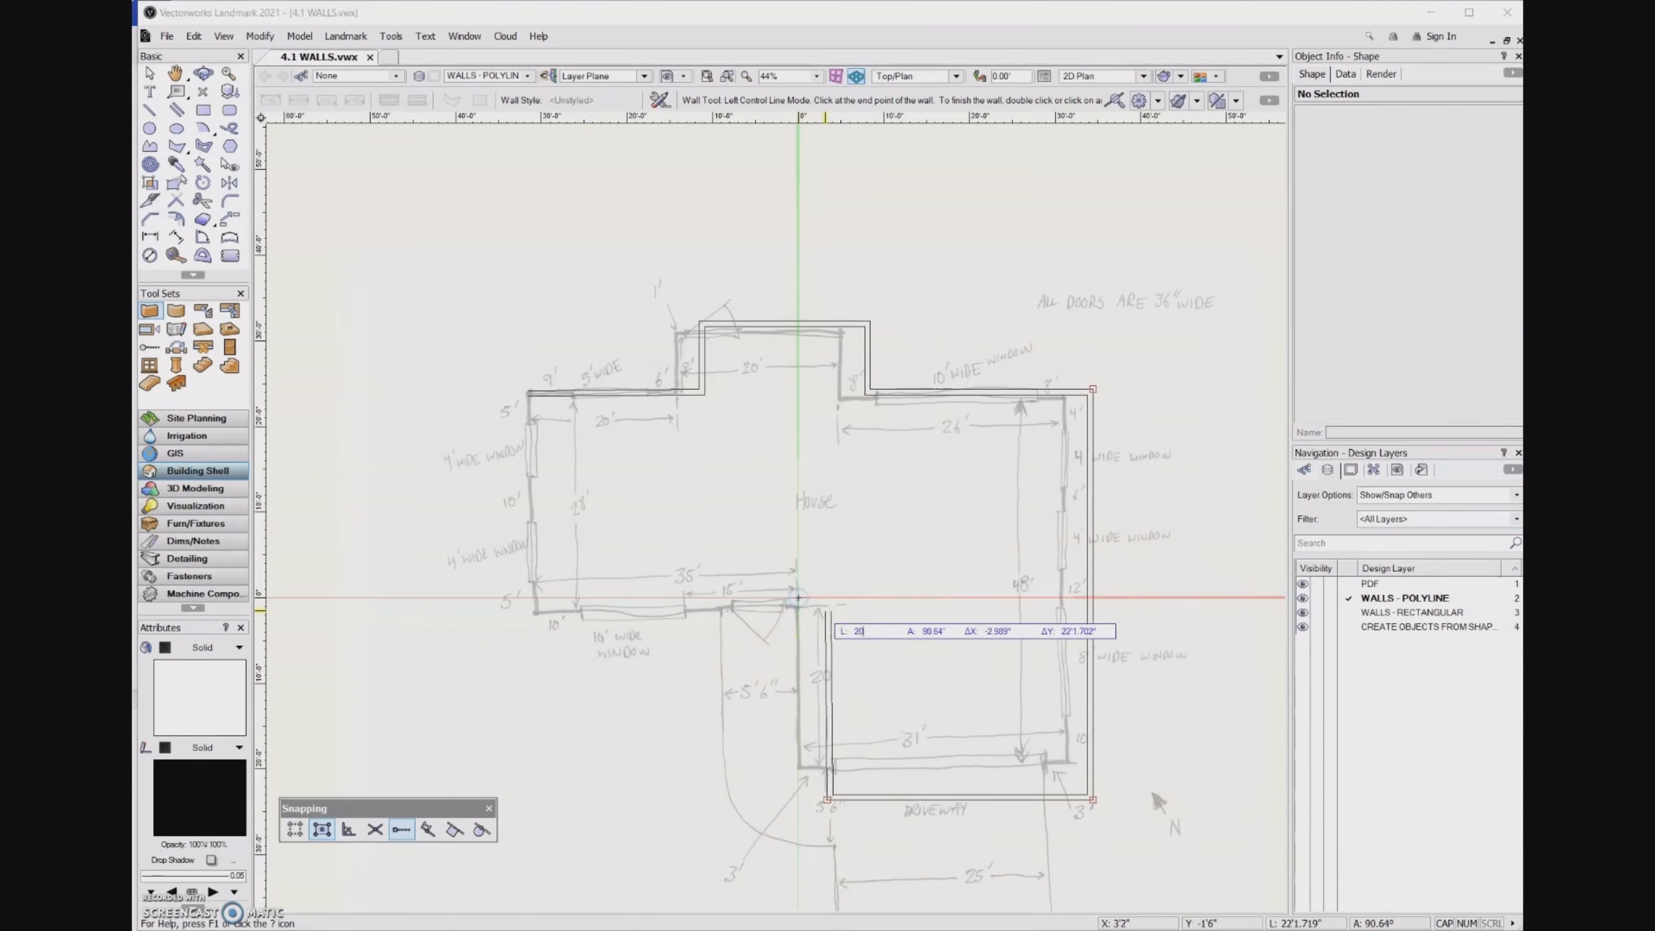
pyautogui.write("0'")
pyautogui.press('Tab')
pyautogui.write('9')
pyautogui.press('Return')
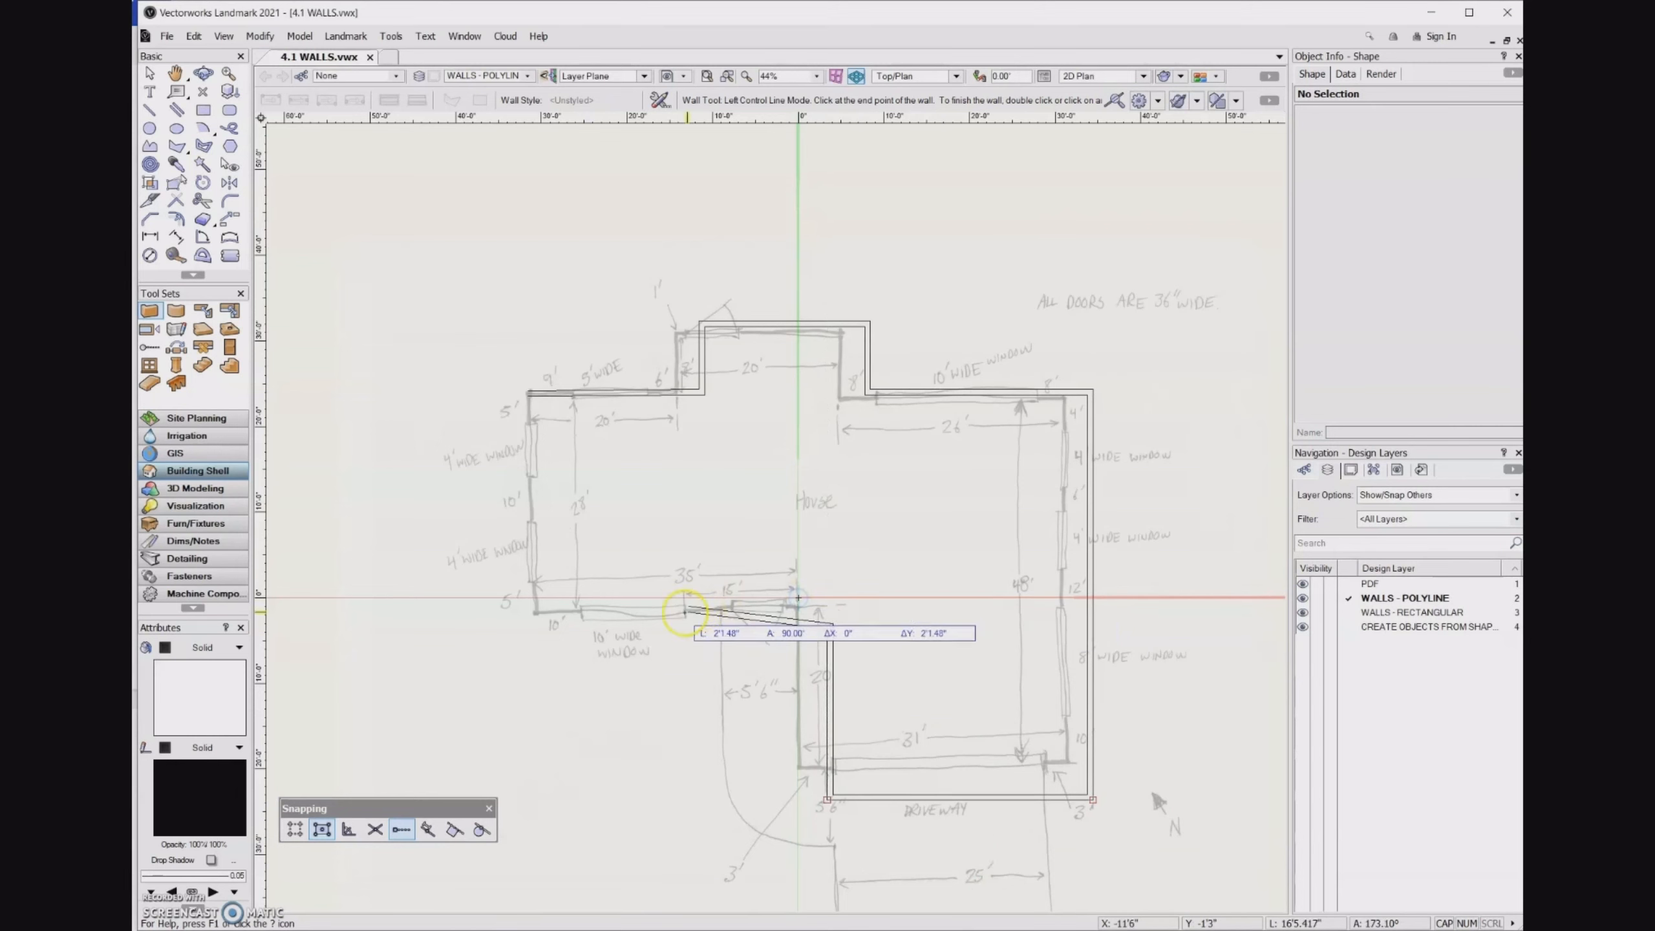
# - Try a 37' wall running left from the upper end of the 20' wall and remove that segment
pyautogui.press('Tab')
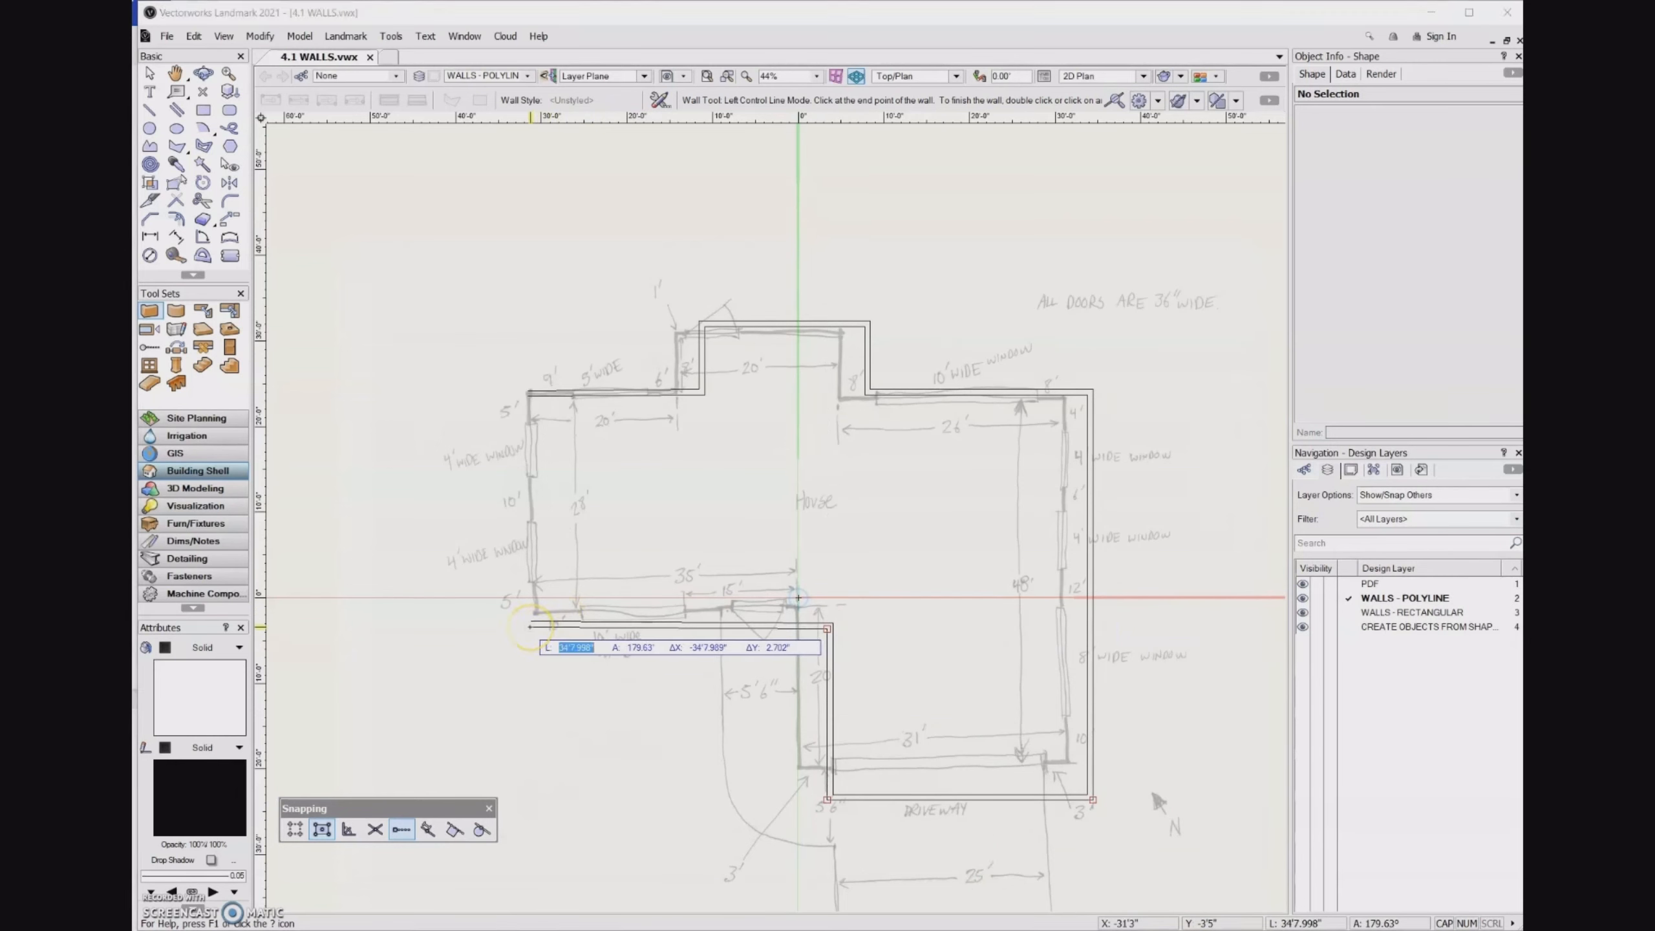
pyautogui.write('37')
pyautogui.press('Tab')
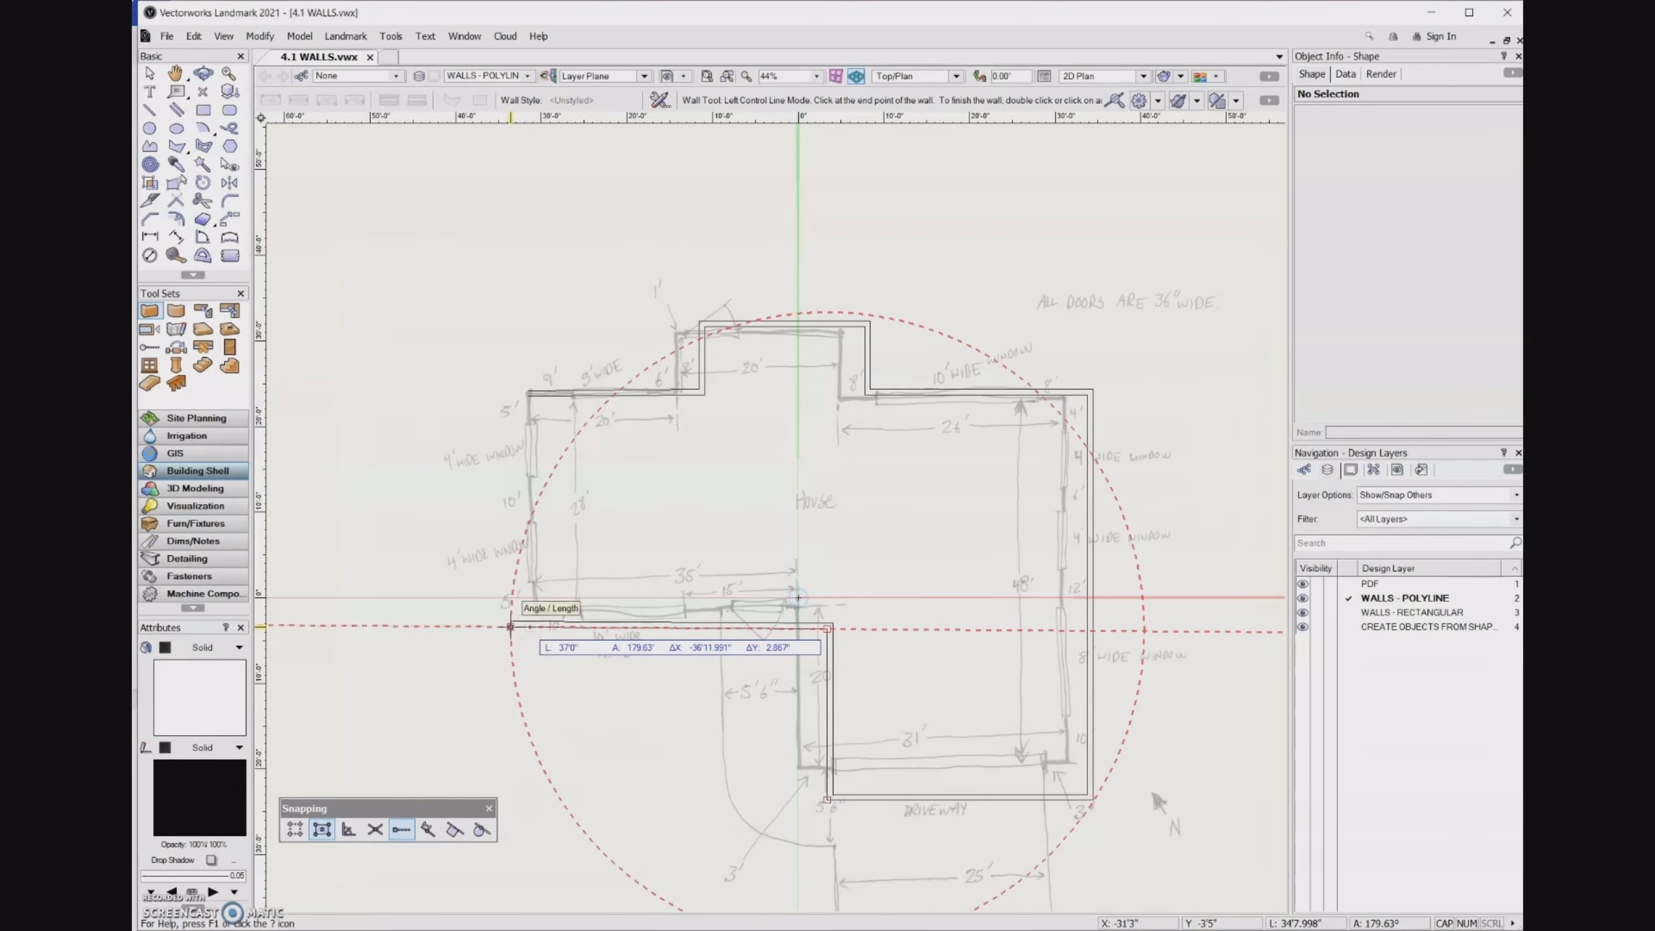
pyautogui.click(510, 626)
pyautogui.scroll(3, 514, 622)
pyautogui.scroll(-2, 482, 457)
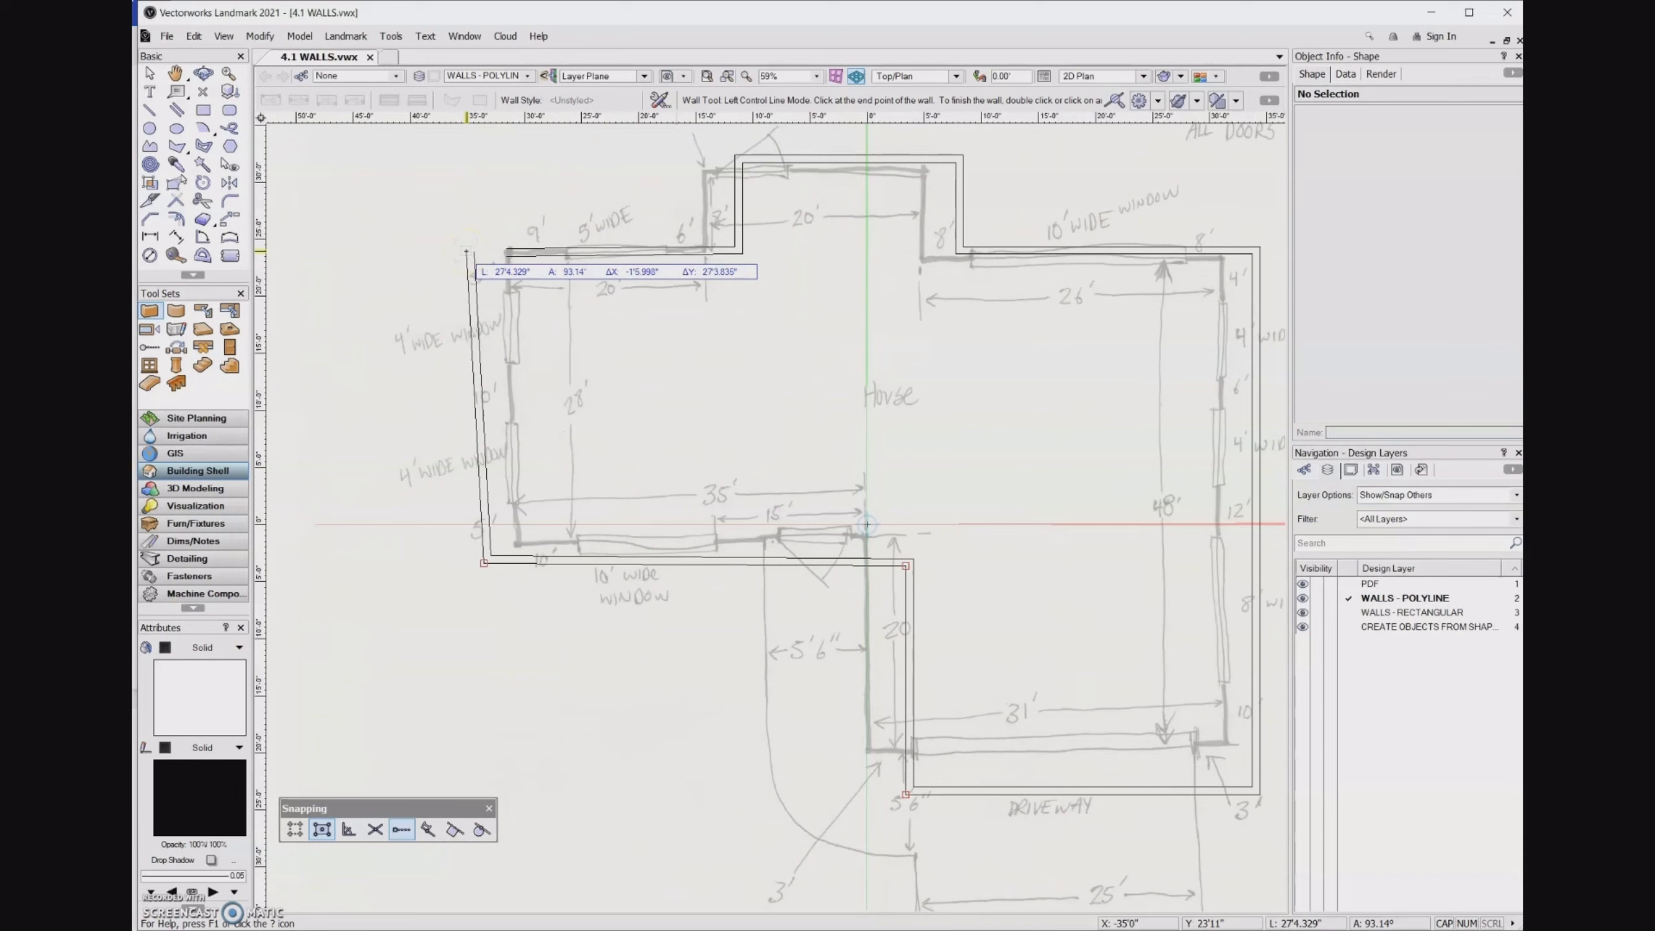
pyautogui.press('BackSpace')
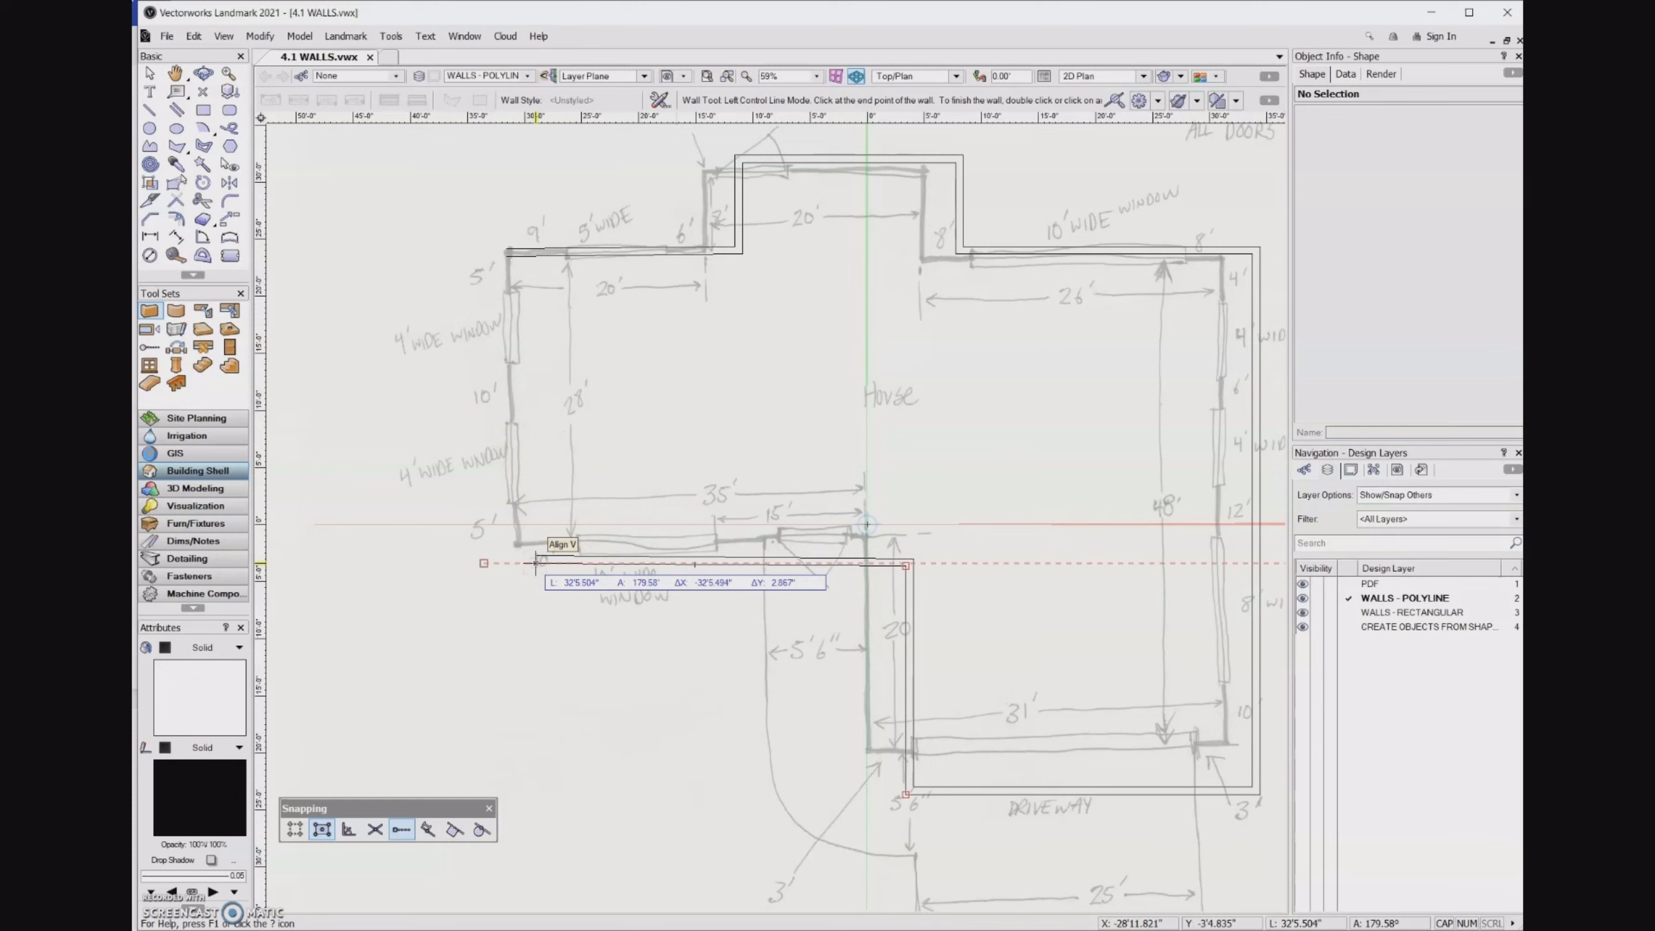
# - Draw a 35' wall at 180° from the end of the 20' wall, and close the loop at its starting corner
pyautogui.press('Tab')
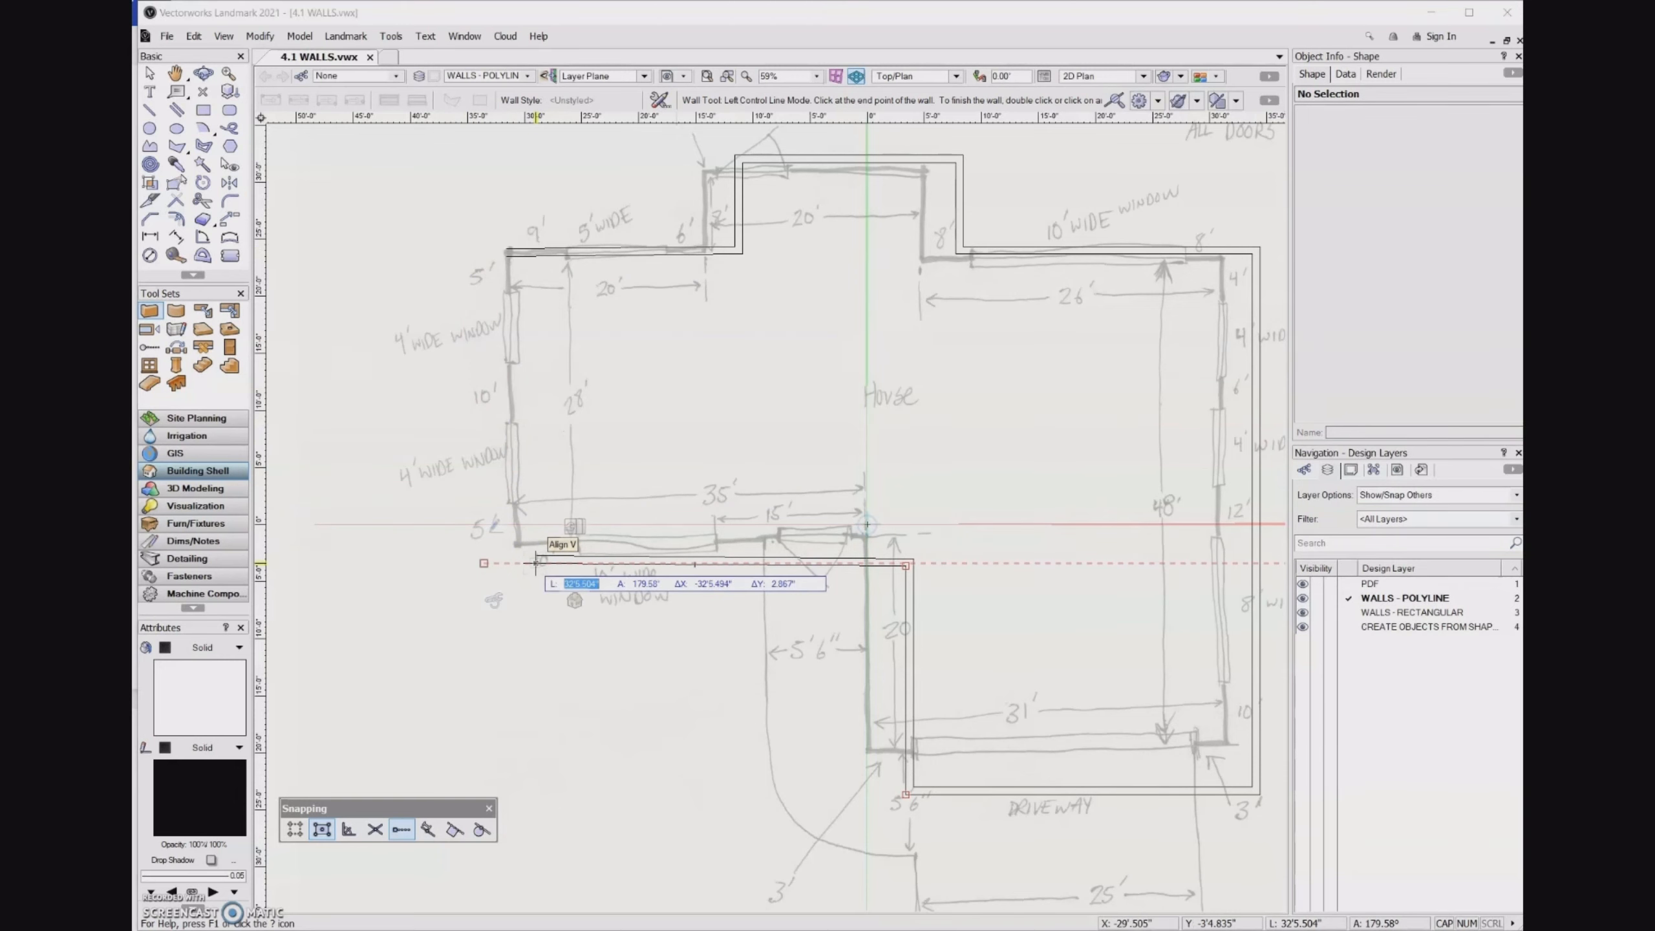
pyautogui.write('35')
pyautogui.press('Tab')
pyautogui.write('180')
pyautogui.press('Return')
pyautogui.click(507, 565)
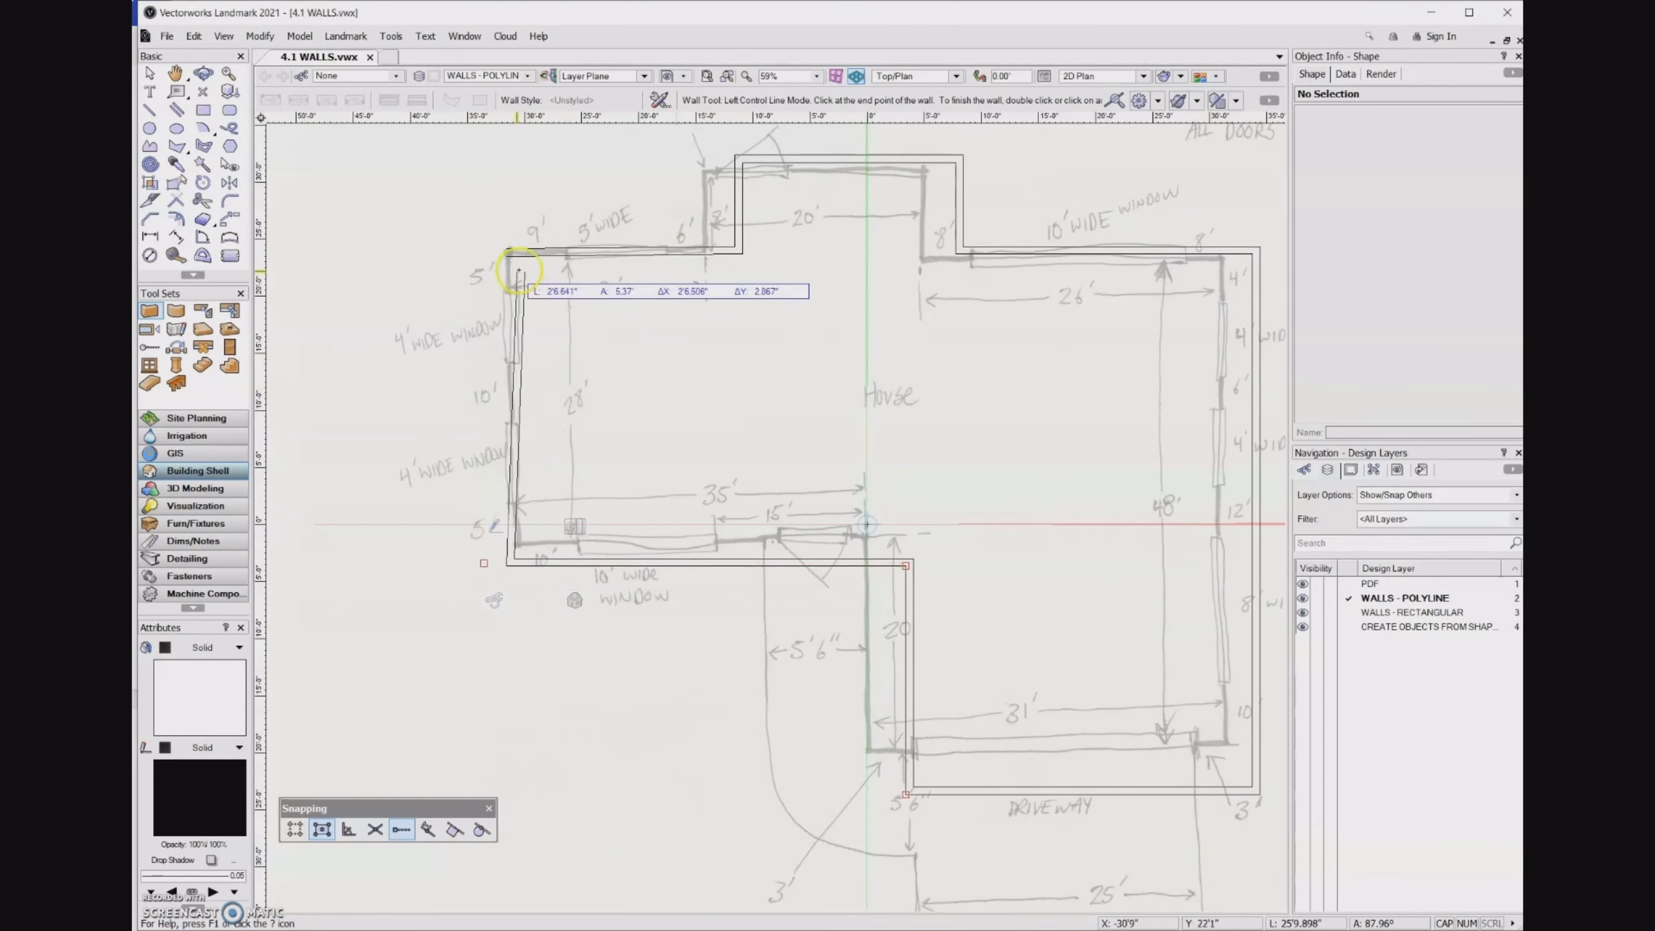
pyautogui.click(505, 248)
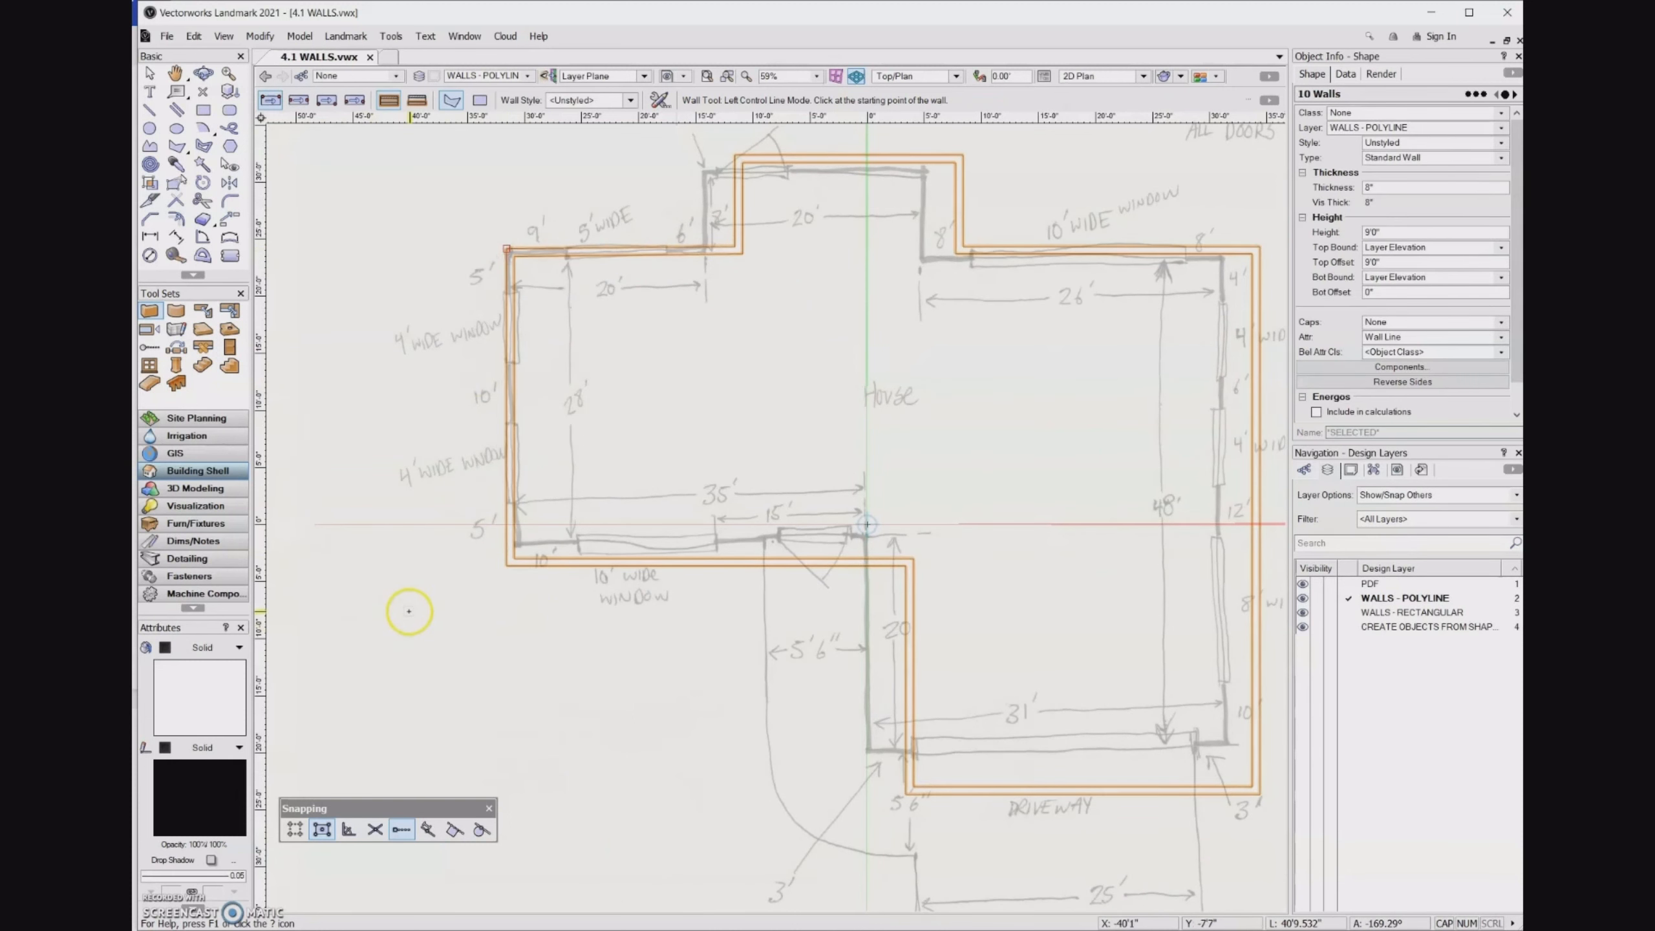
# - Examine the completed wall loop in 3D by orbiting with the Flyover tool to an angled perspective view
pyautogui.scroll(-2, 457, 603)
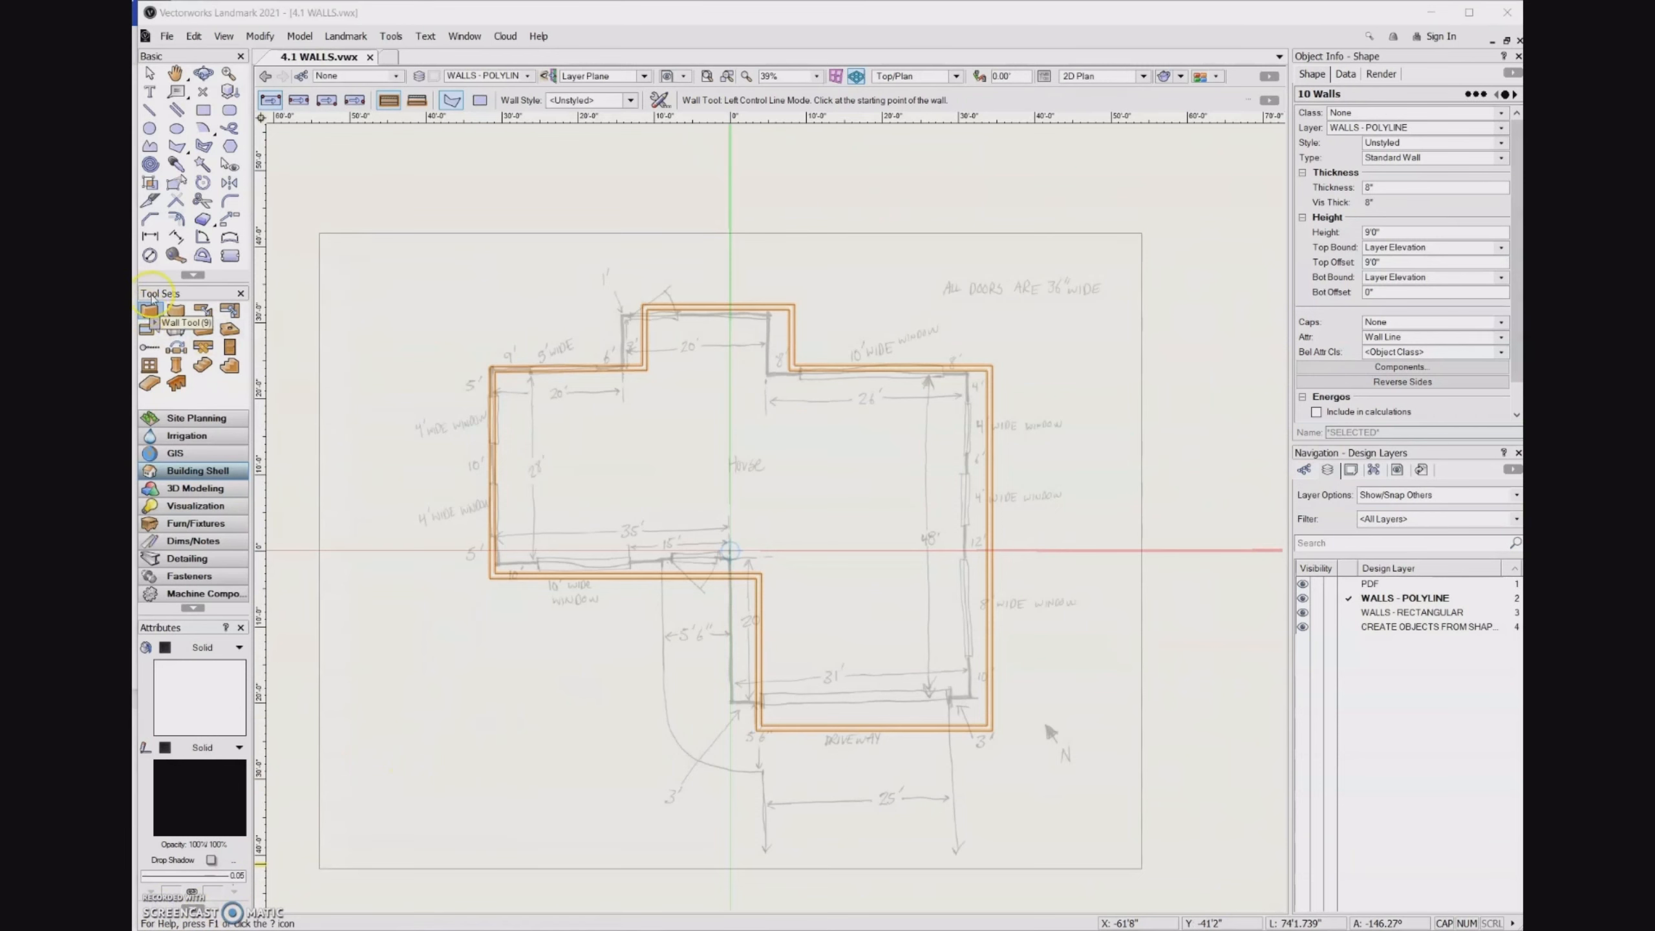
pyautogui.click(202, 73)
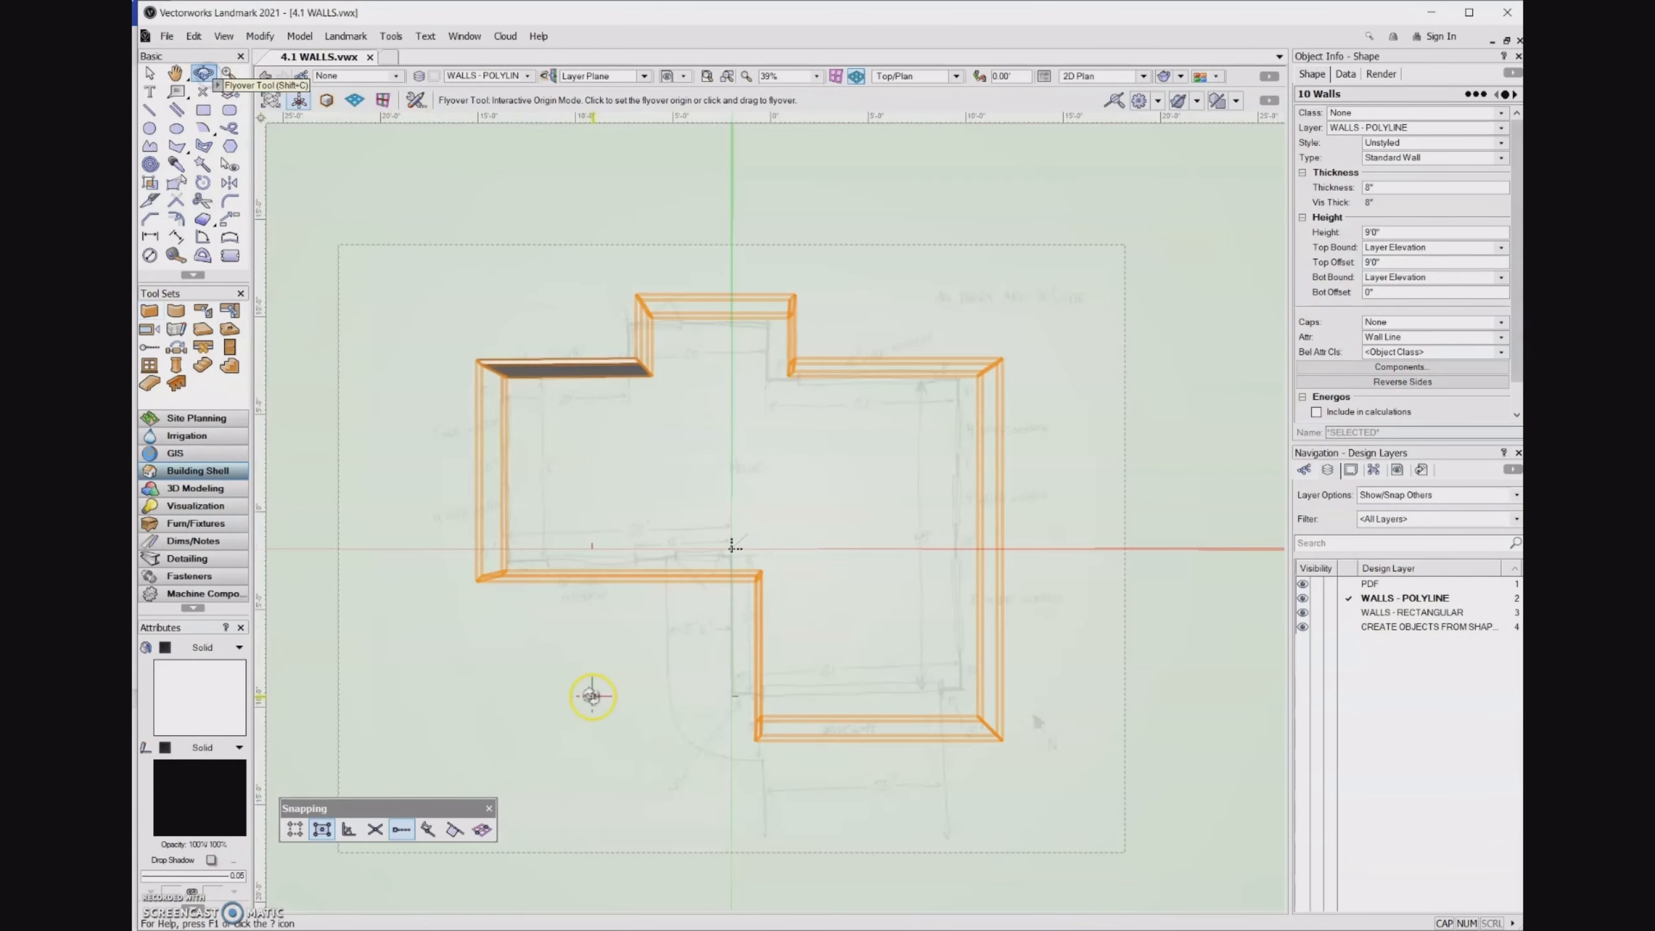
pyautogui.moveTo(565, 687); pyautogui.dragTo(436, 747)
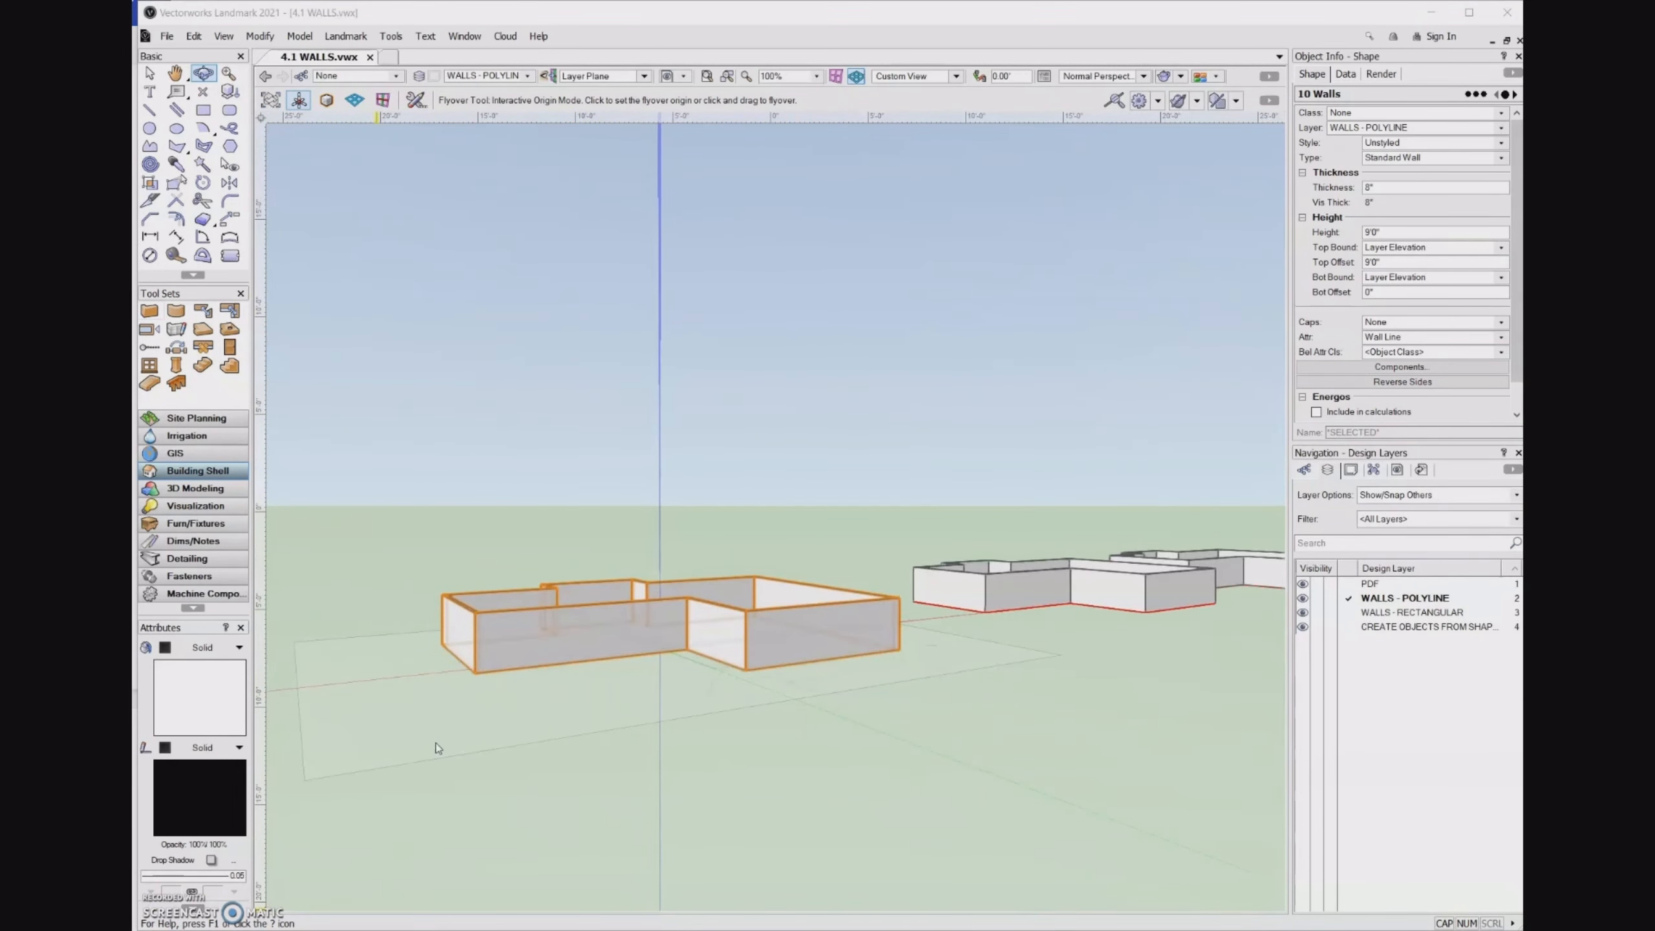
pyautogui.click(436, 744)
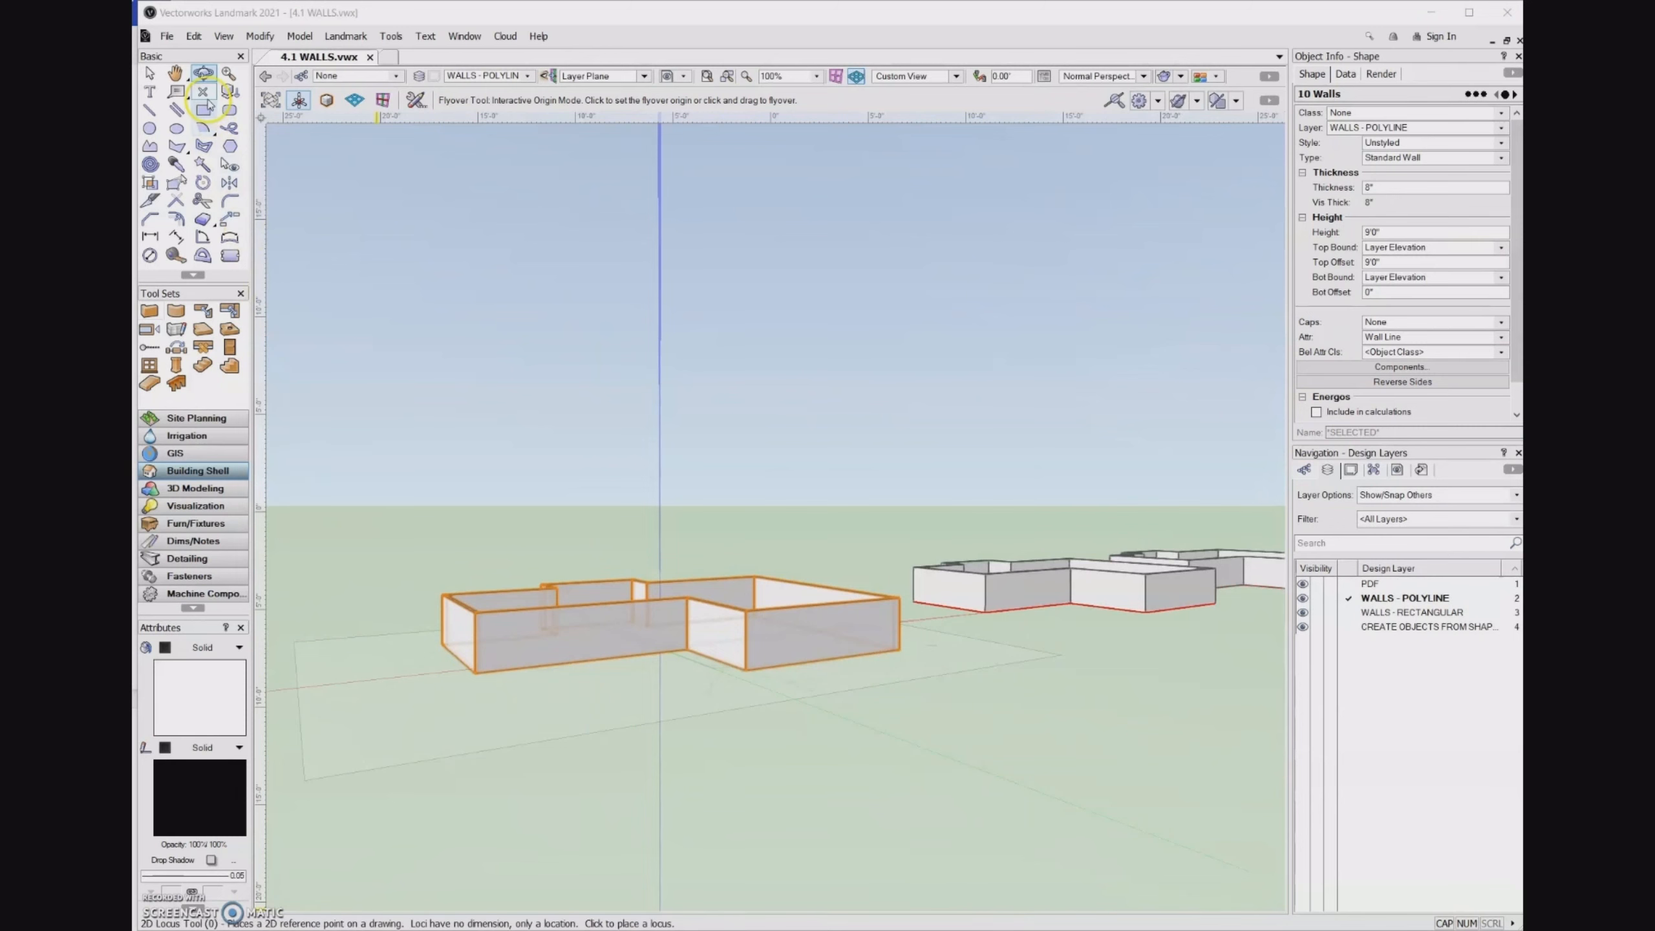
pyautogui.click(451, 739)
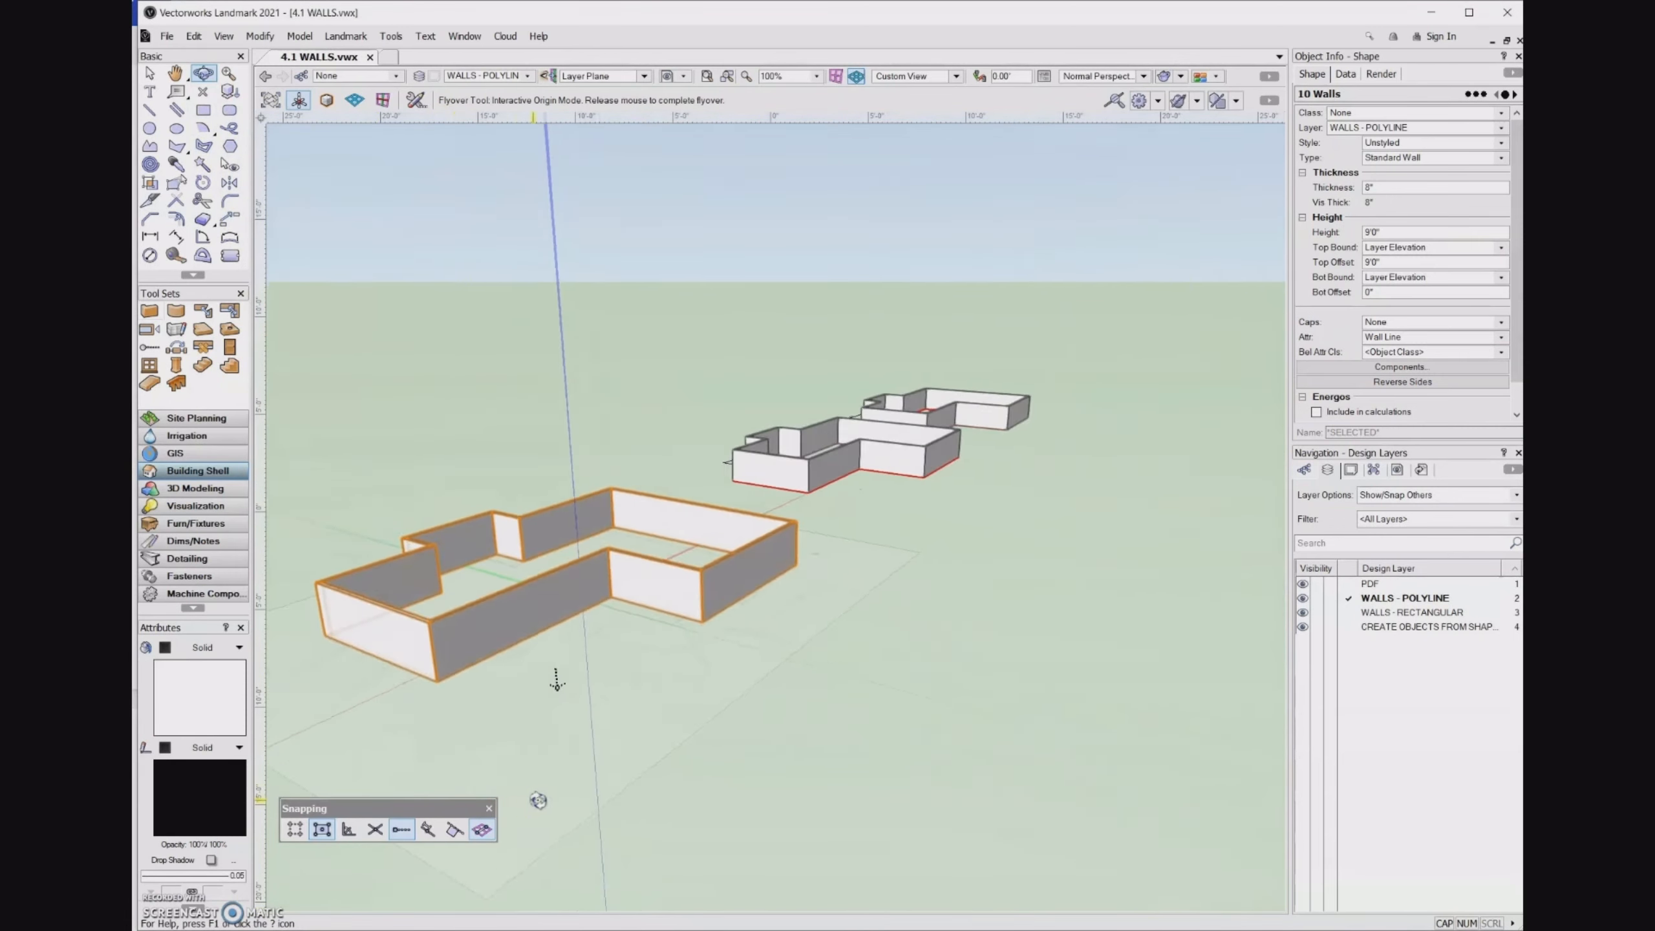